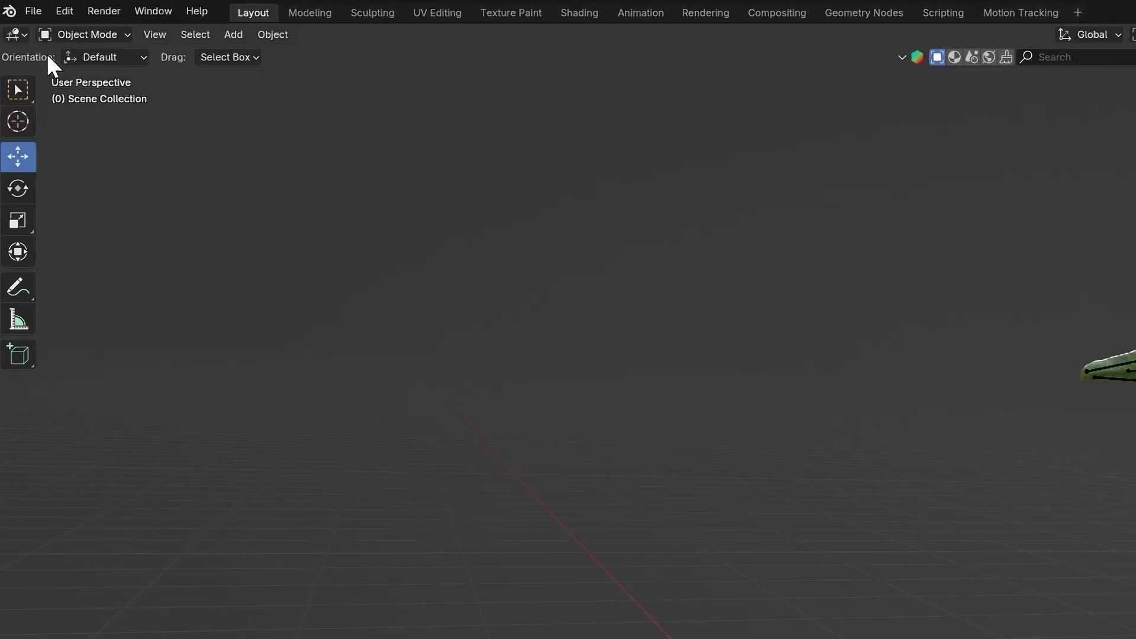
Step: Open the File menu in the empty scene to append the character and creature assets
left_click(30, 12)
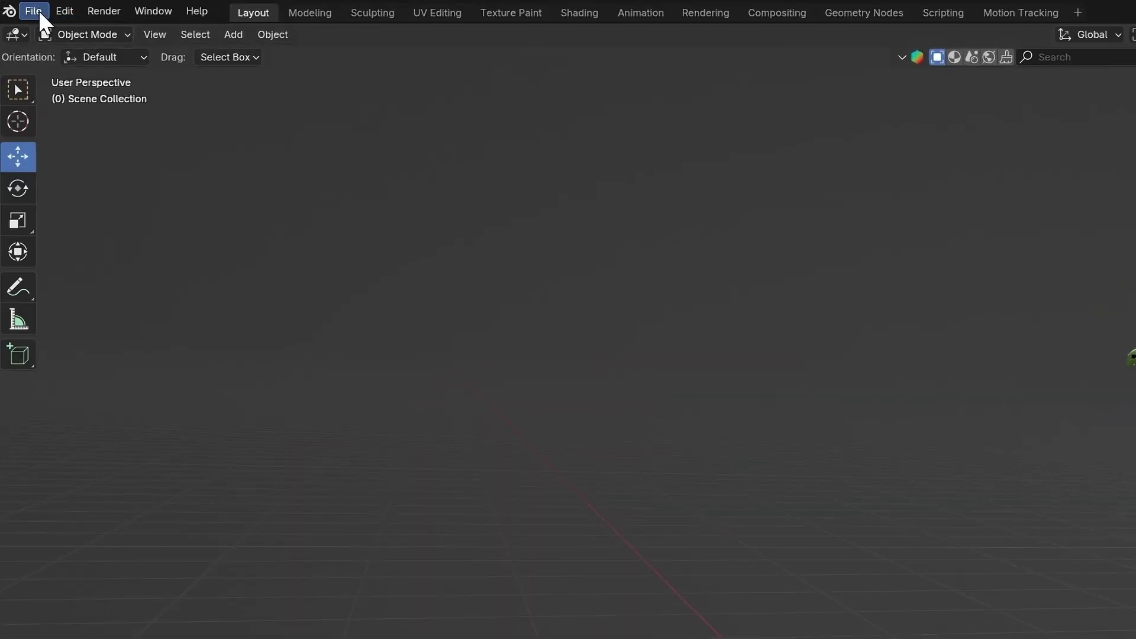
Step: Import the character and creature FBX models, seat the character astride the creature, and select its armature
left_click(35, 11)
mouse_move(145, 267)
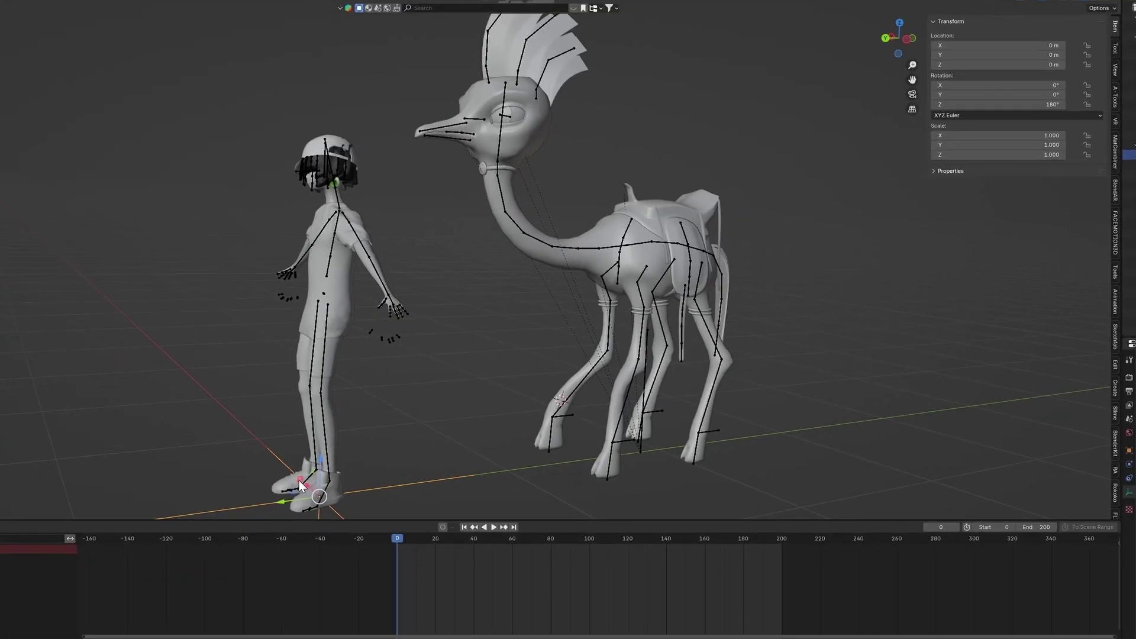
left_click_drag(302, 485, 615, 332)
left_click(659, 125)
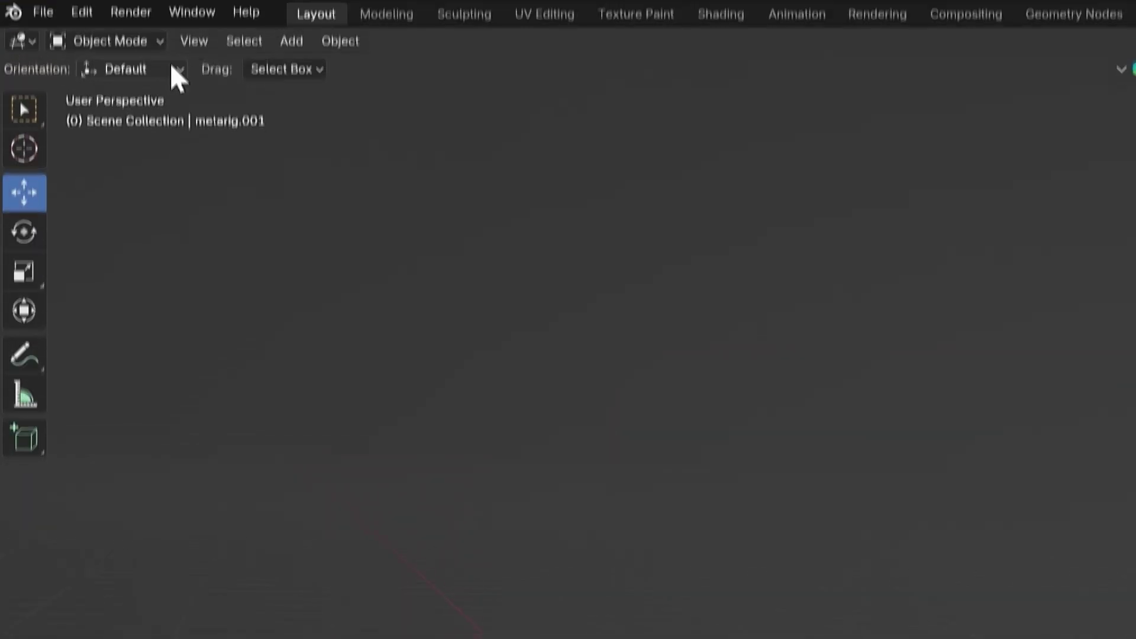
Step: Enter Pose Mode with auto-keying on and rotate both thighs upward on the X axis
left_click(144, 50)
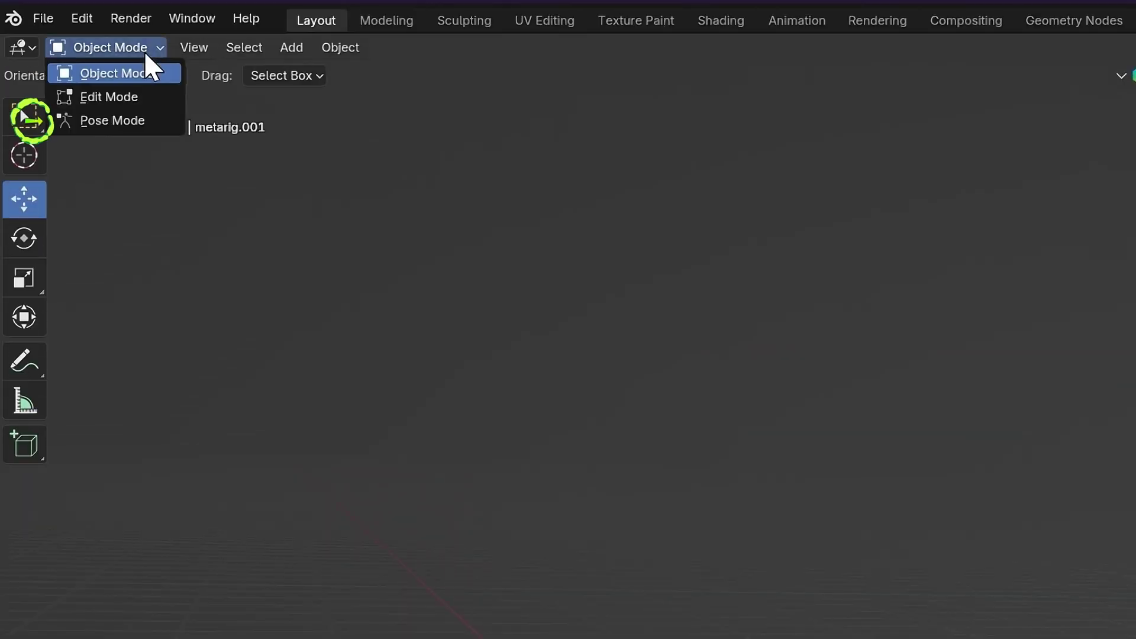
left_click(137, 120)
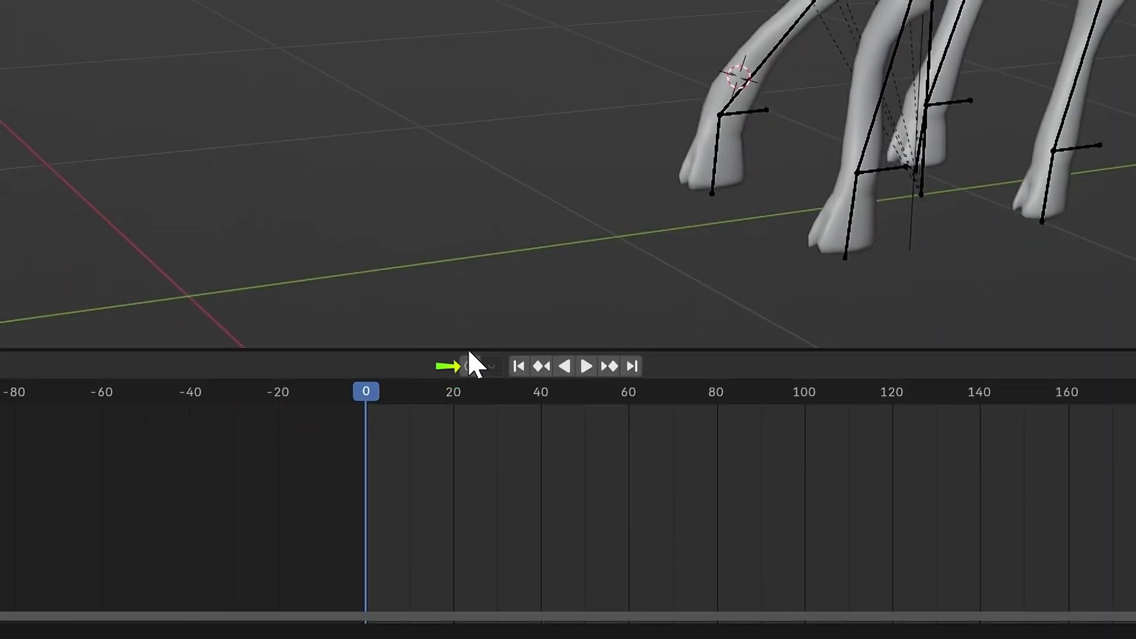
left_click(472, 365)
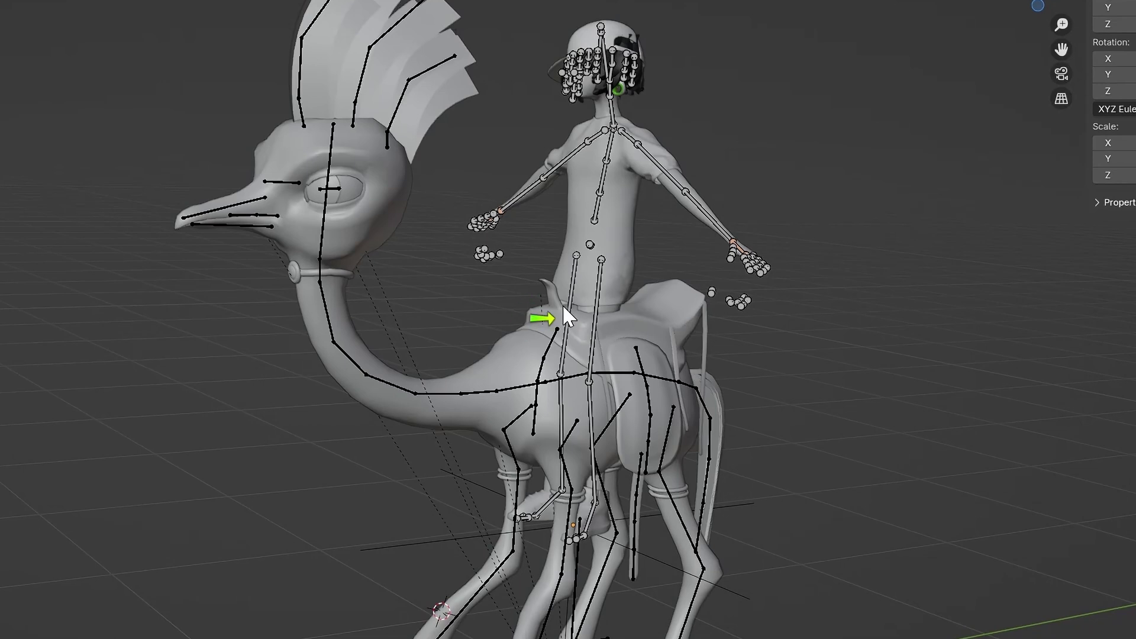
left_click(566, 316)
left_click(596, 316, "shift")
key("r")
key("x")
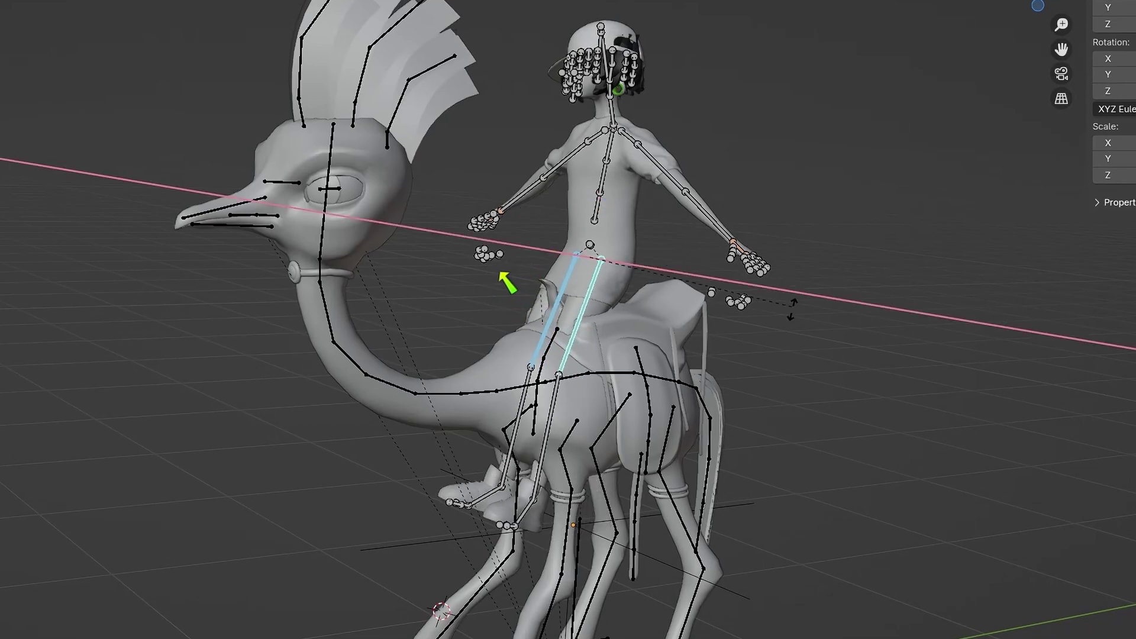
key("Return")
Step: Rotate the right thigh forward to finish the seated leg pose
left_click(580, 301)
key("r")
key("z")
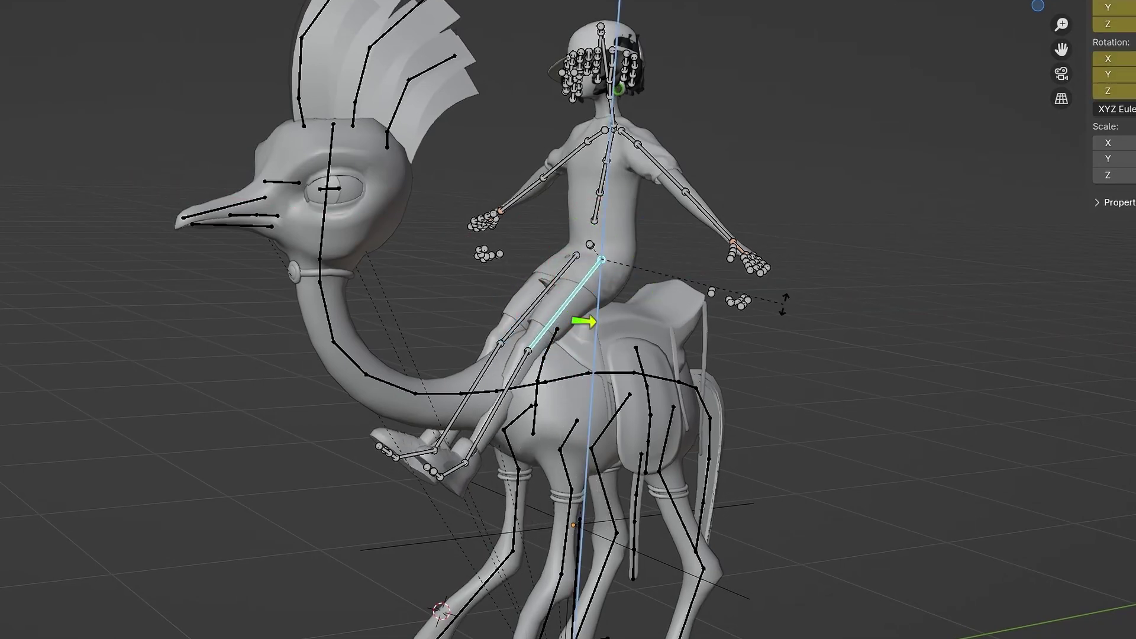
key("Escape")
key("r")
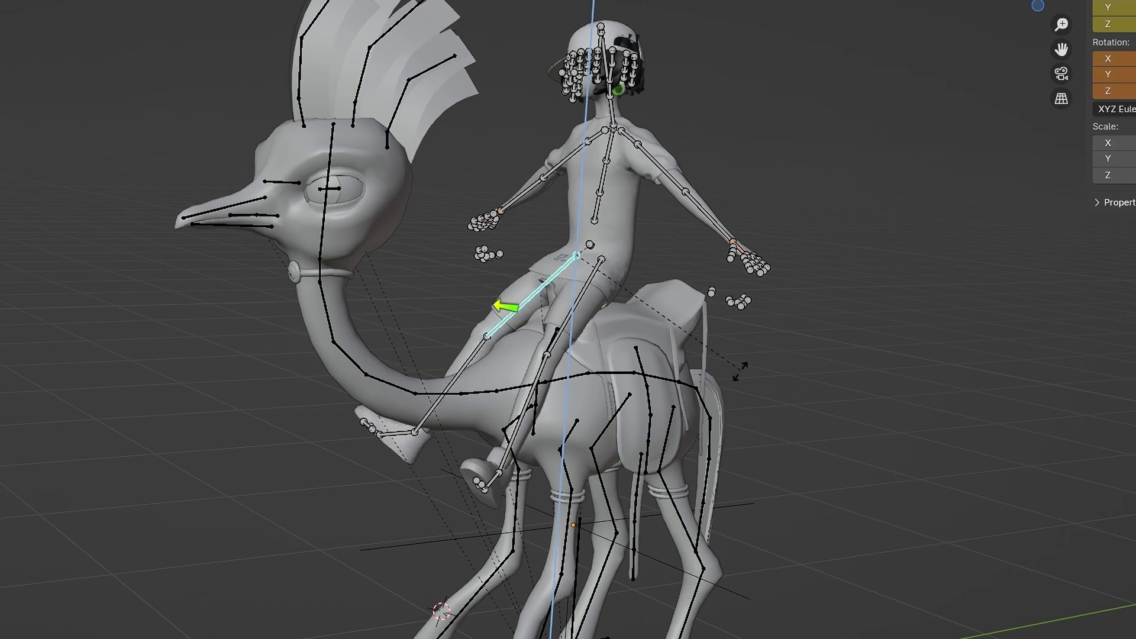
left_click(506, 306)
Step: Swing the rider's upper arms forward by rotating the arm bones
middle_click_drag(506, 305, 726, 177)
left_click(725, 177)
left_click_drag(725, 177, 650, 148)
middle_click_drag(651, 148, 594, 256)
key("r")
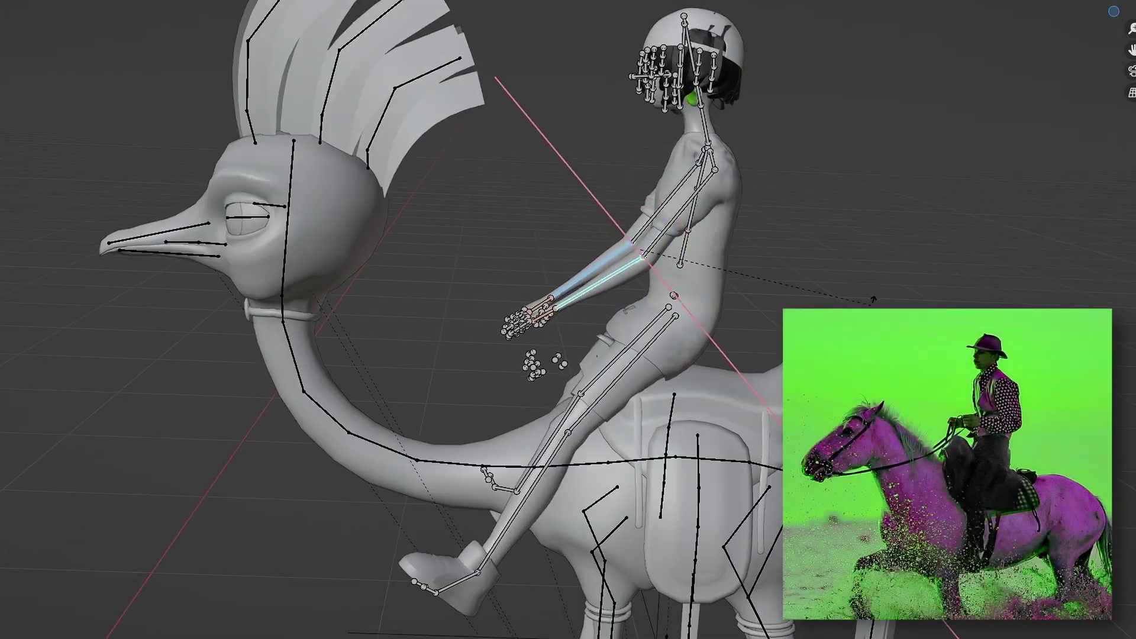
left_click(873, 300)
Step: Rotate the shoulder bone so the arms reach further forward
middle_click_drag(873, 300, 532, 267)
left_click(454, 292)
middle_click_drag(454, 292, 651, 178)
left_click(786, 63)
key("r")
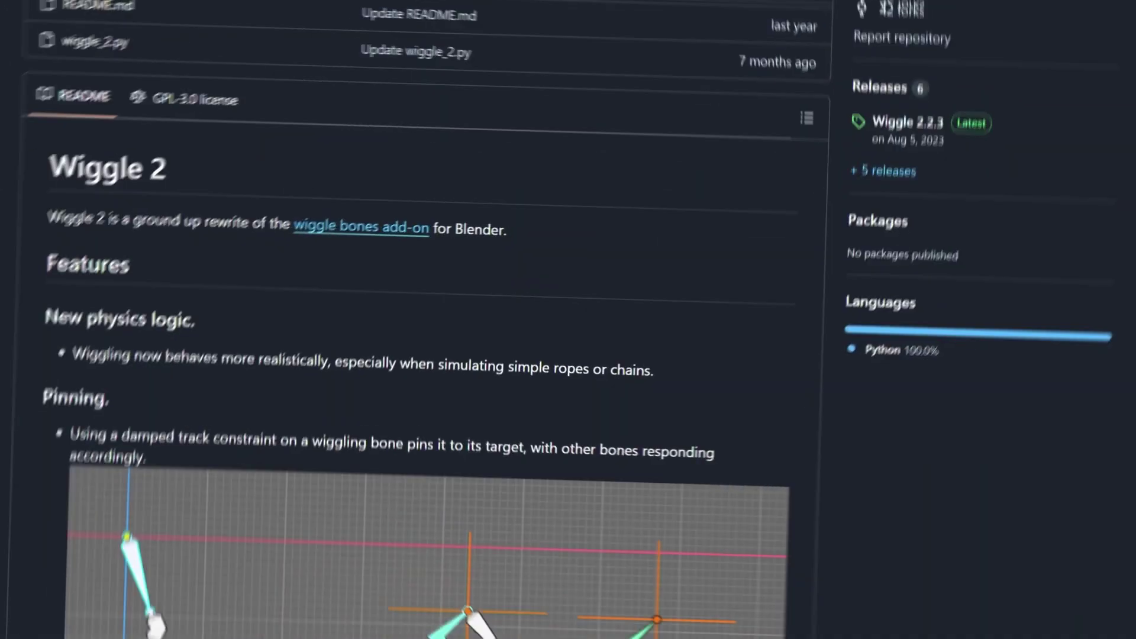
Step: Download the Wiggle 2 ZIP from its GitHub repository and extract it
scroll(562, 320, "up", 2)
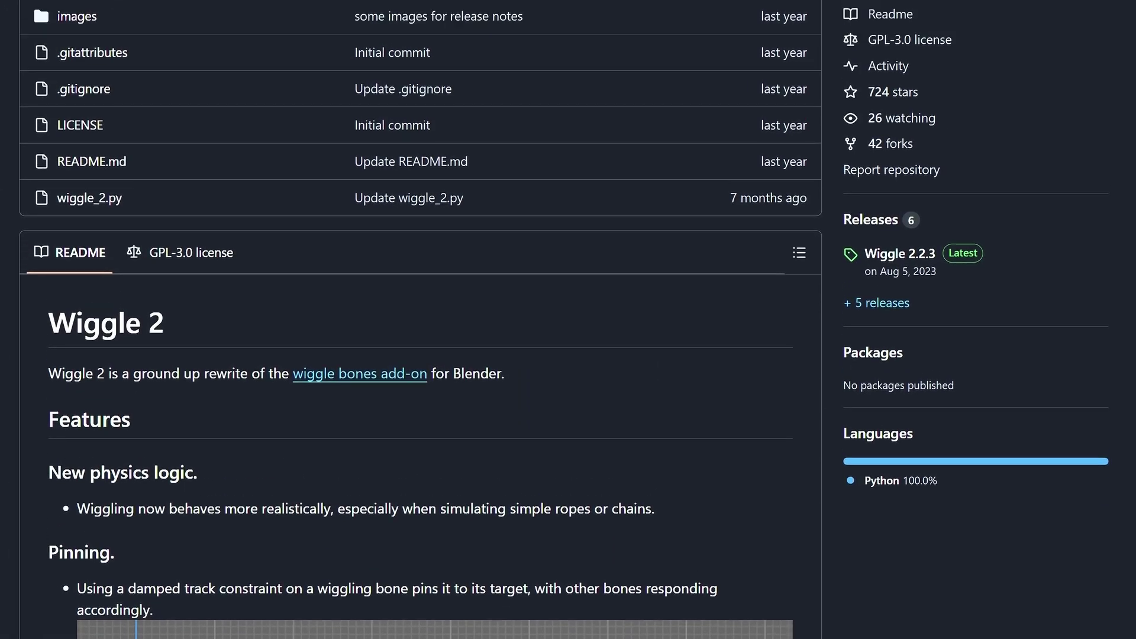
scroll(837, 136, "up", 3)
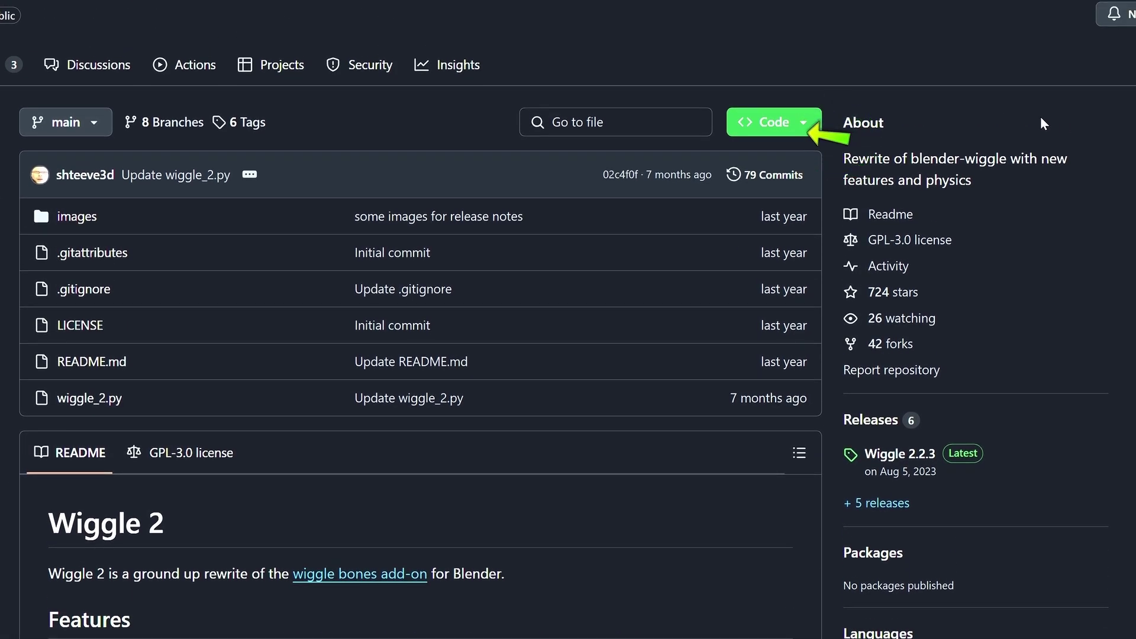
left_click(806, 124)
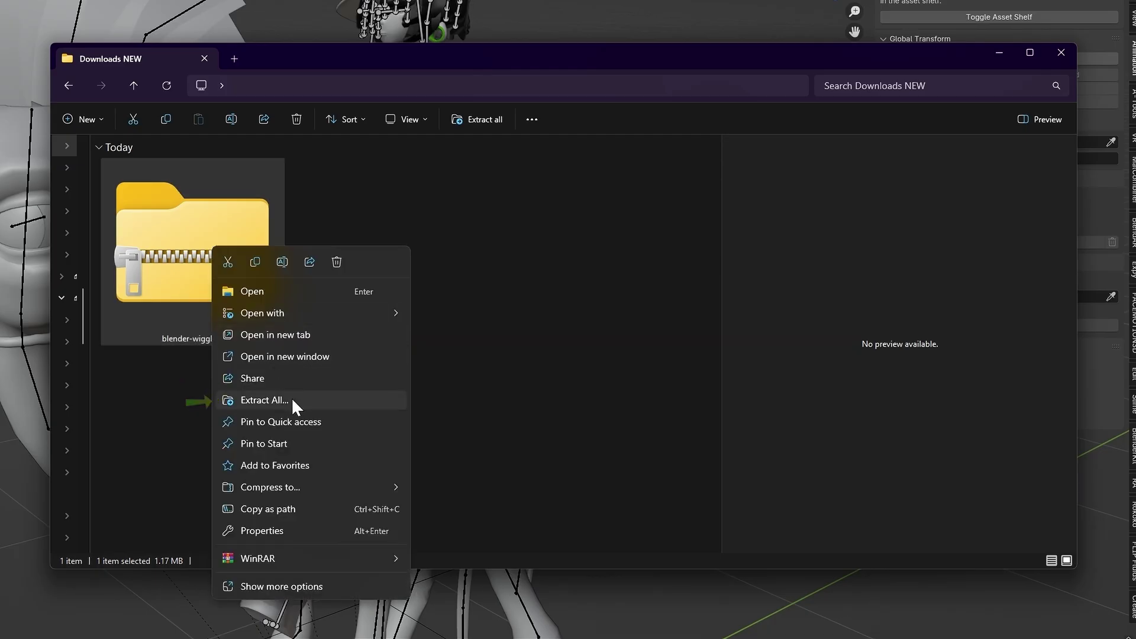
left_click(294, 398)
Step: Finish extracting the archive, then install wiggle_2.py via Preferences > Add-ons > Install from Disk
left_click(672, 485)
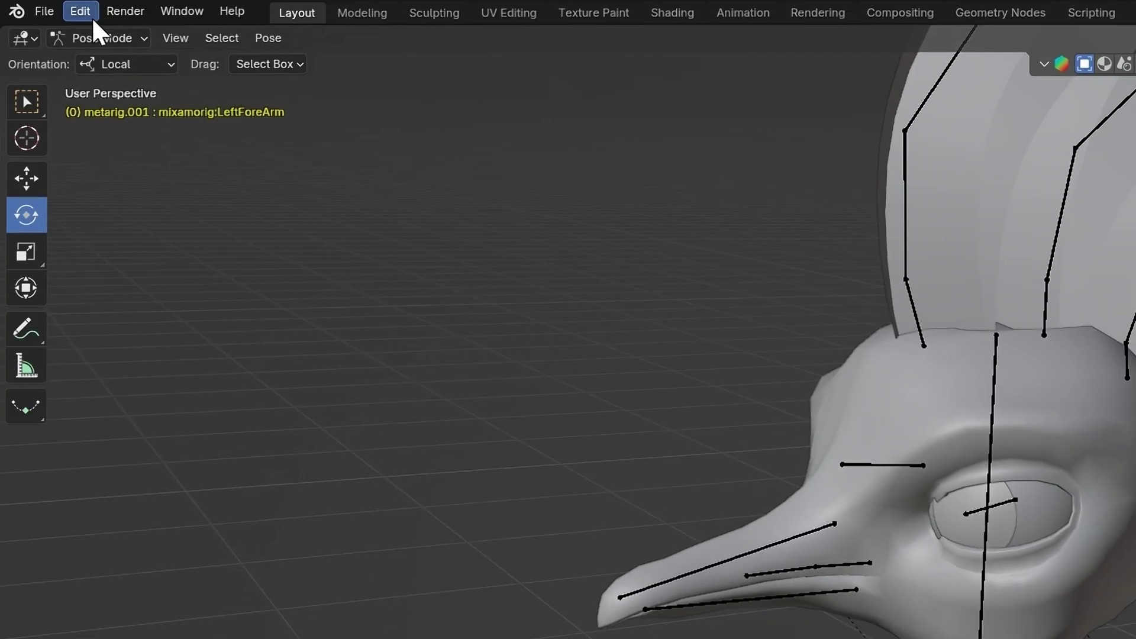
left_click(83, 13)
left_click(185, 276)
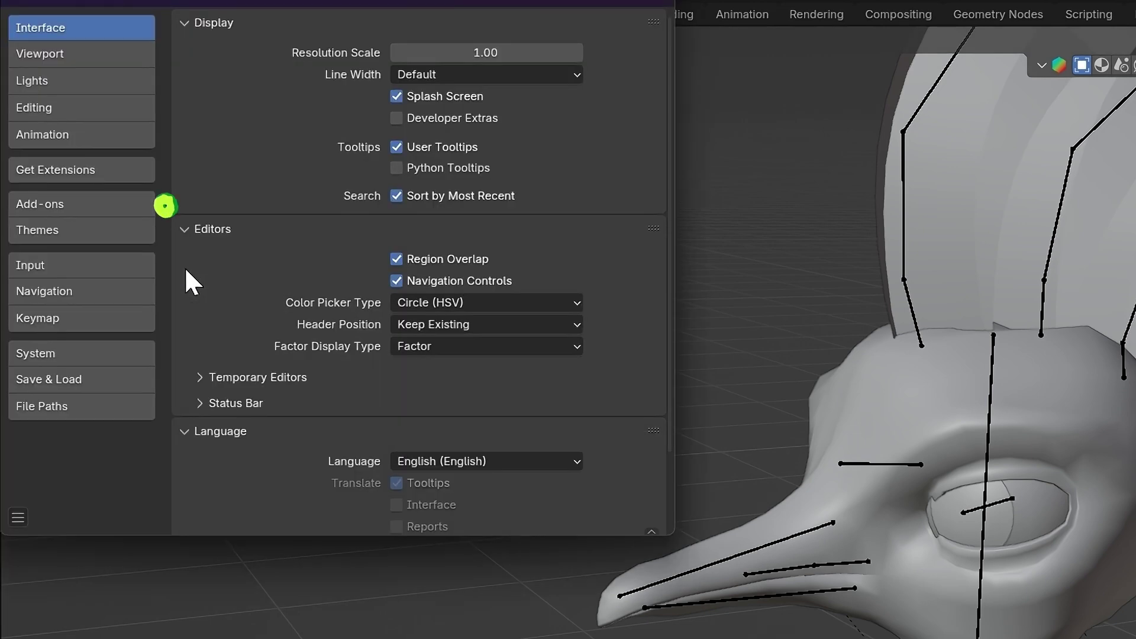
left_click(93, 204)
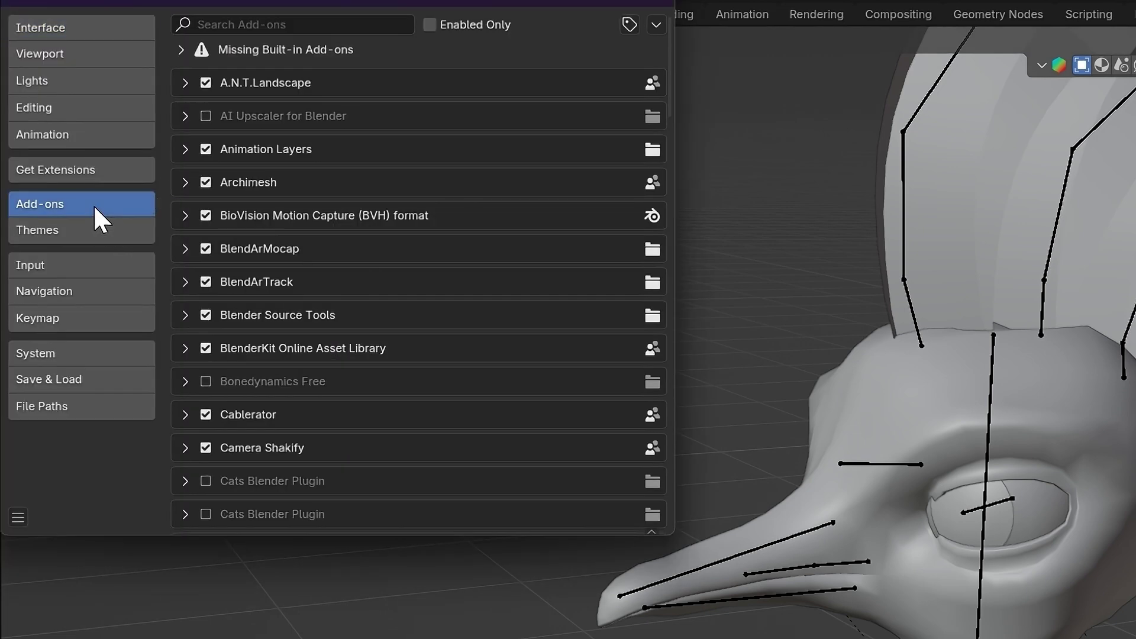
left_click(655, 25)
left_click(615, 74)
double_click(383, 166)
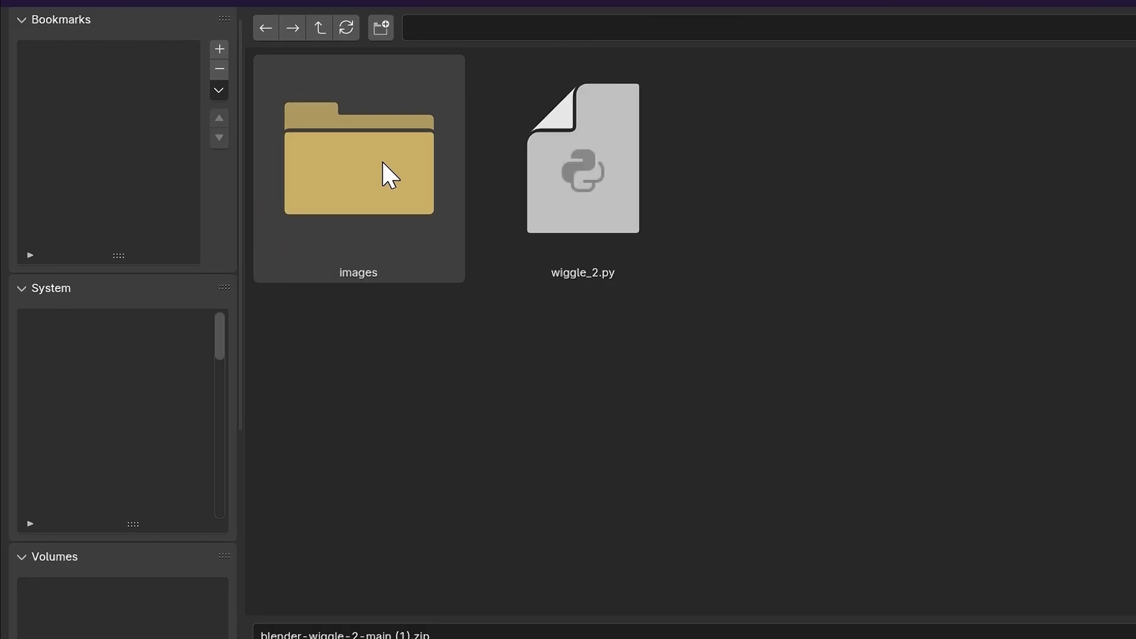
left_click(609, 173)
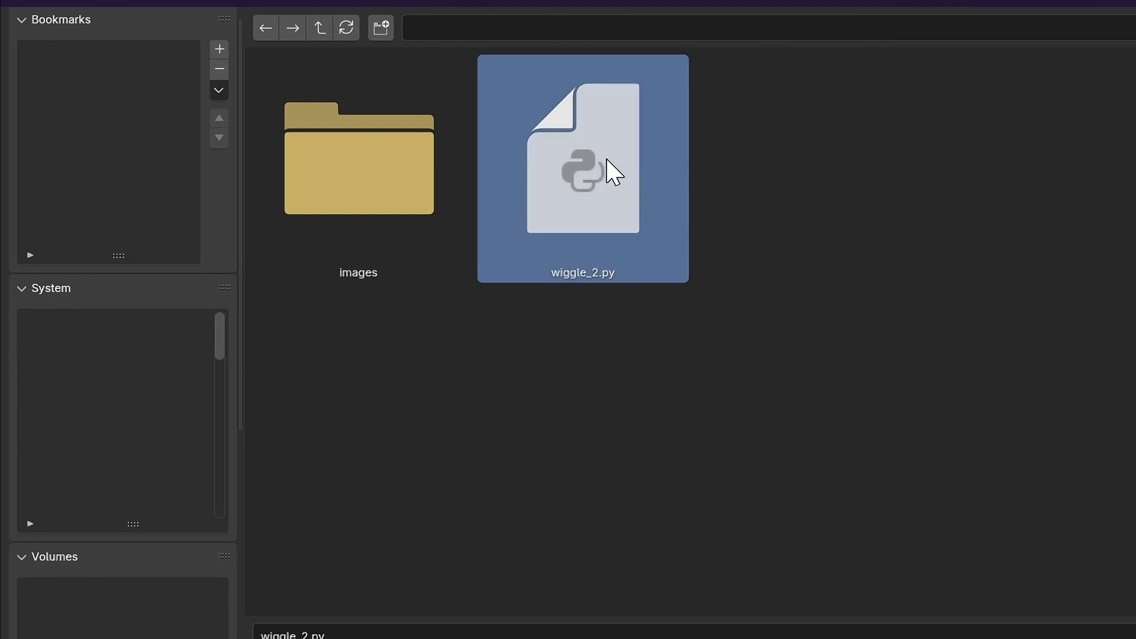
double_click(614, 171)
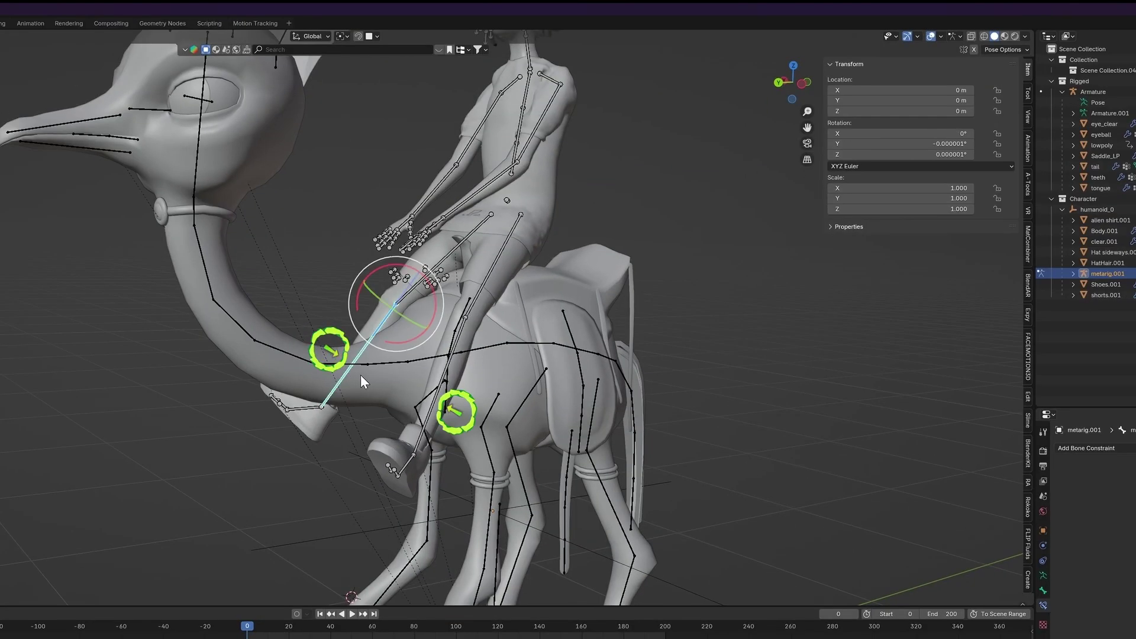
Step: With both long bones selected, tick Wiggle 2 Bone Tail and set Stiff to 10
left_click(438, 407, "shift")
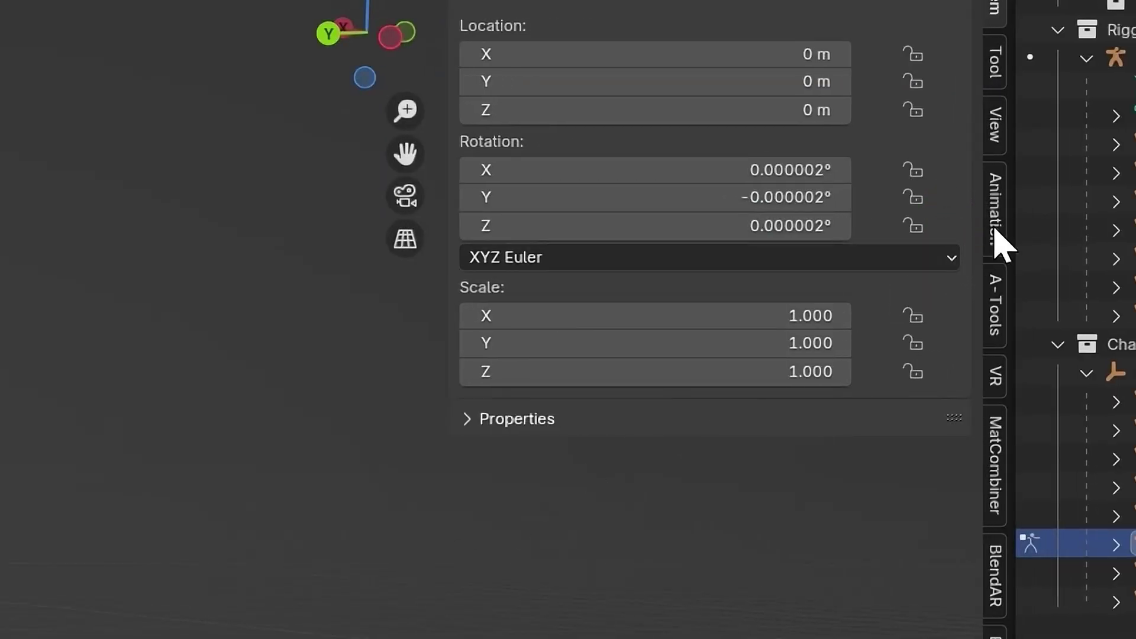
left_click(995, 232)
left_click(689, 240)
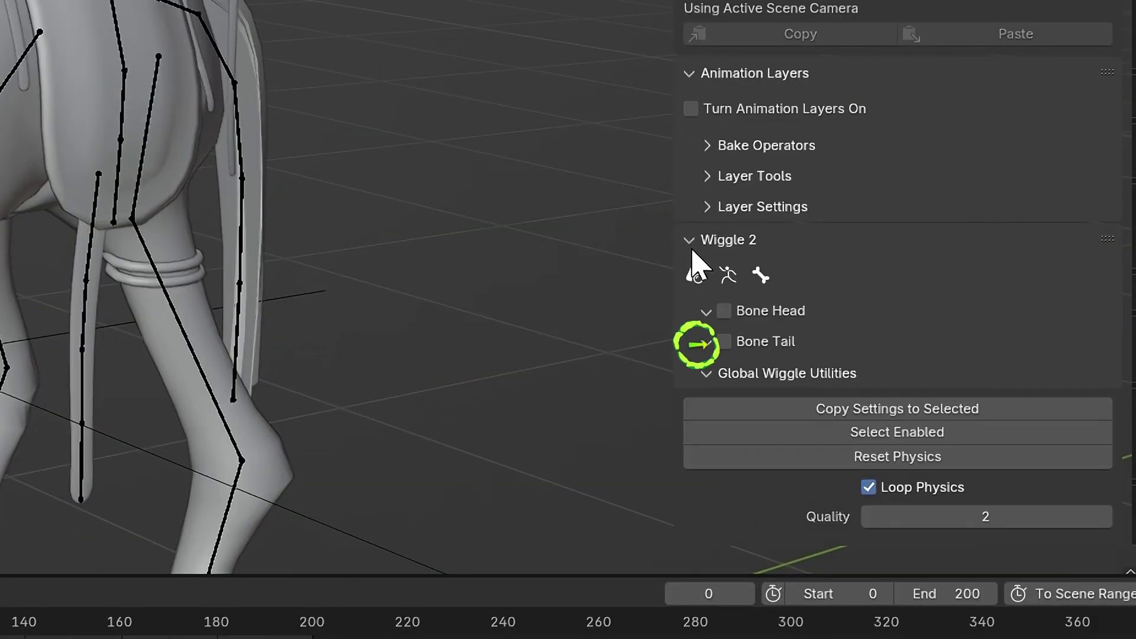
left_click(724, 342)
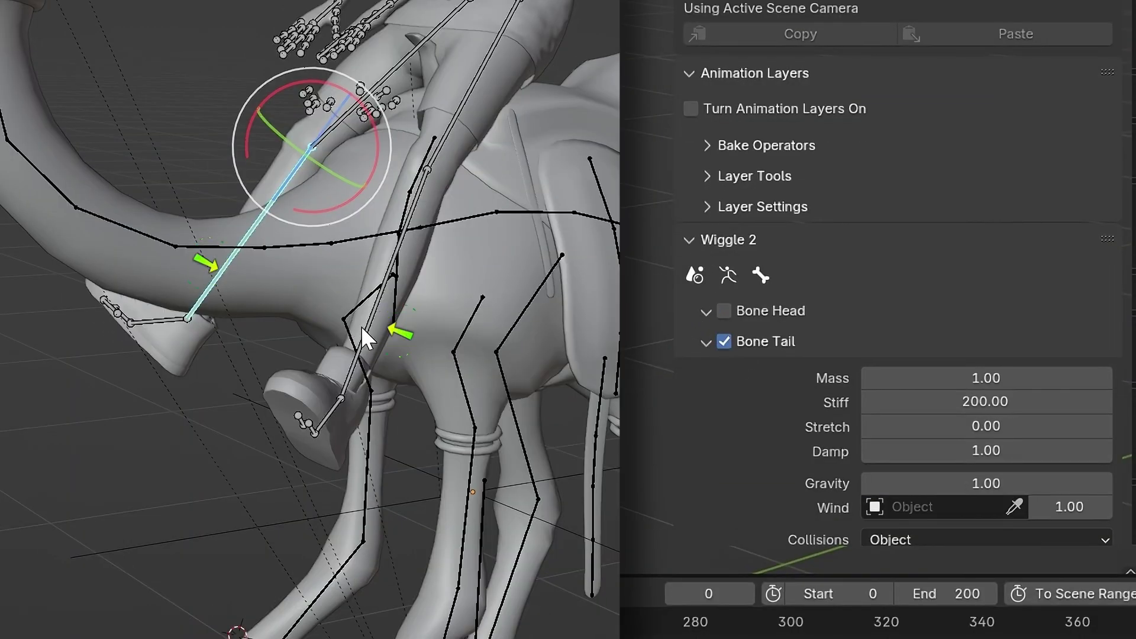
left_click(976, 401)
type("10")
key("Return")
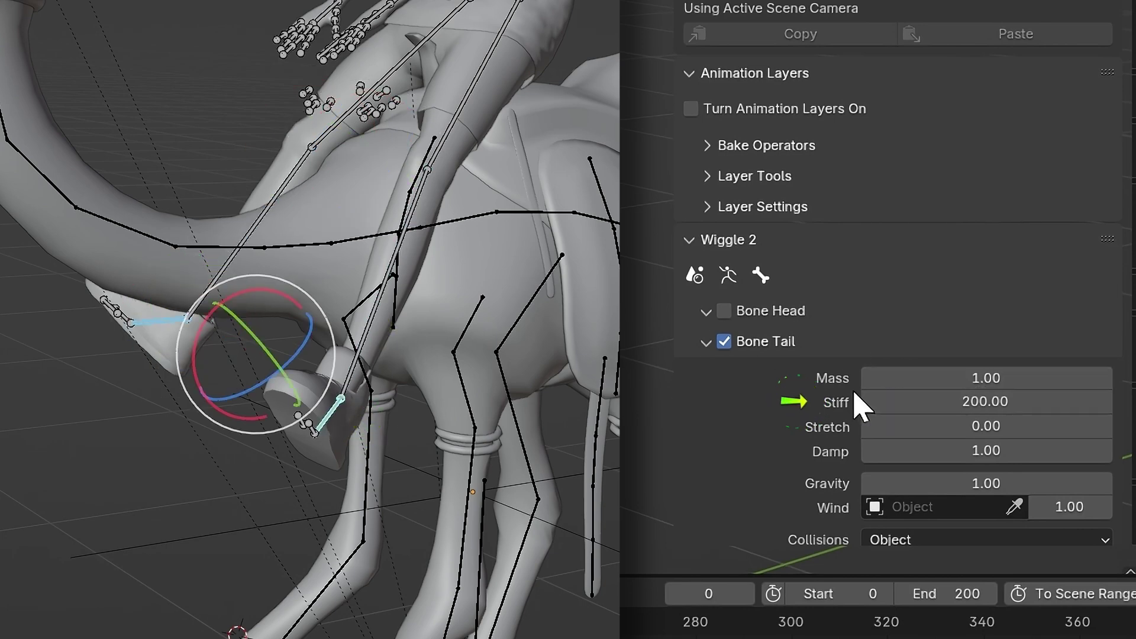
left_click(943, 399)
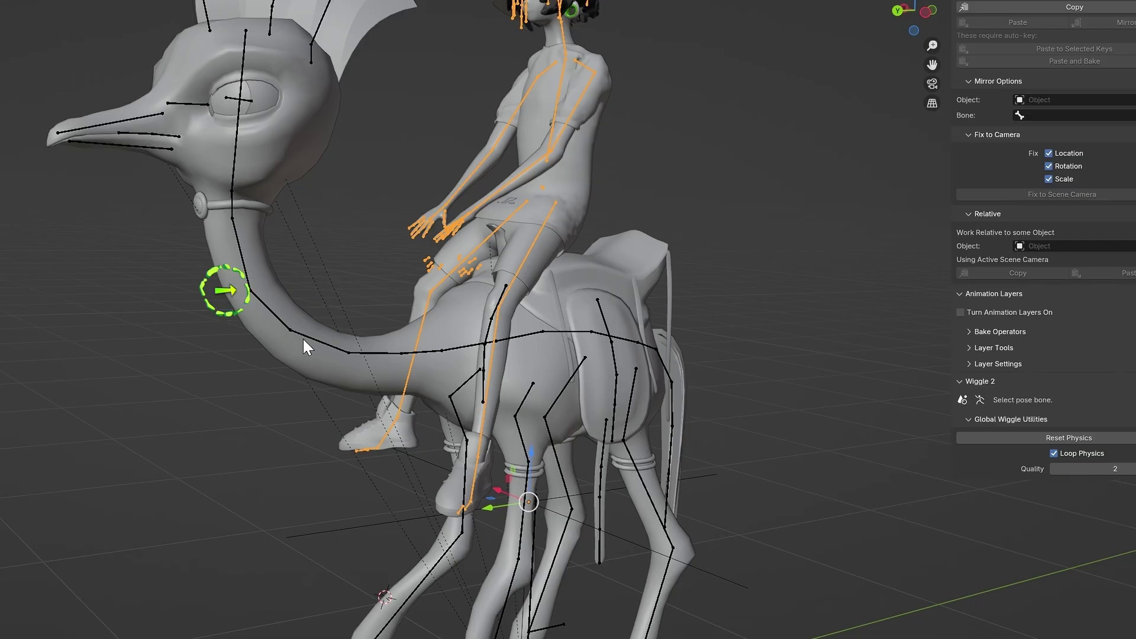
Step: Select the creature's armature and drag a foot control and a body bone to test the rig
left_click(319, 340)
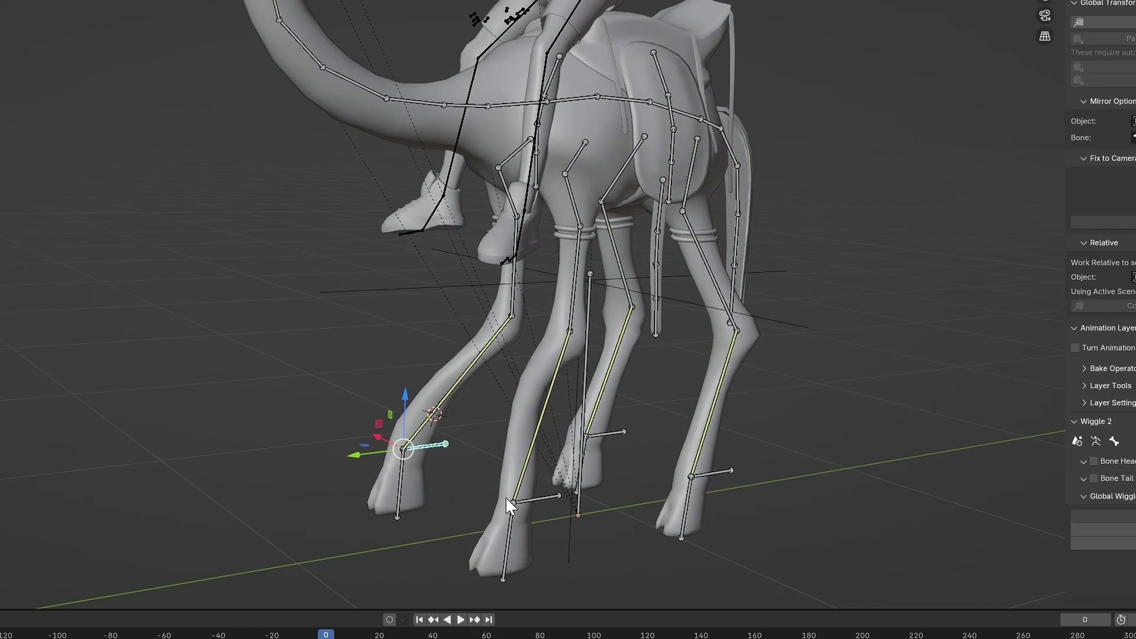
left_click(512, 502)
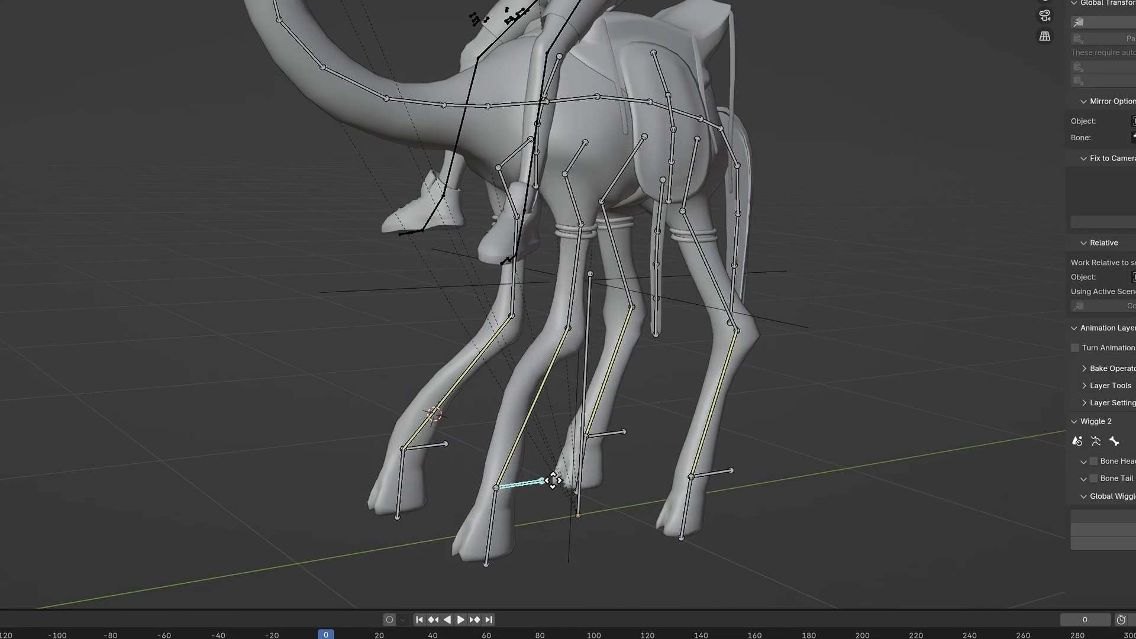
left_click(625, 434)
mouse_move(626, 433)
left_mouse_down()
mouse_move(570, 398)
mouse_move(616, 375)
mouse_move(625, 433)
left_mouse_up()
left_click_drag(680, 112, 670, 180)
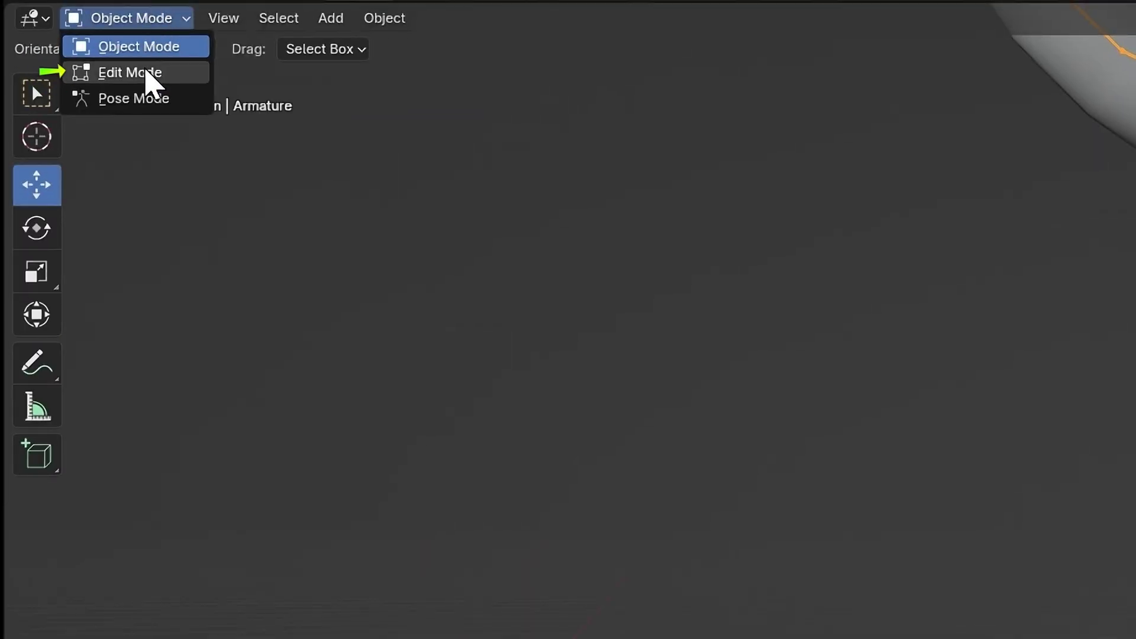
Step: In Edit Mode, extrude new bones along Y from the four ankle joints
left_click(145, 72)
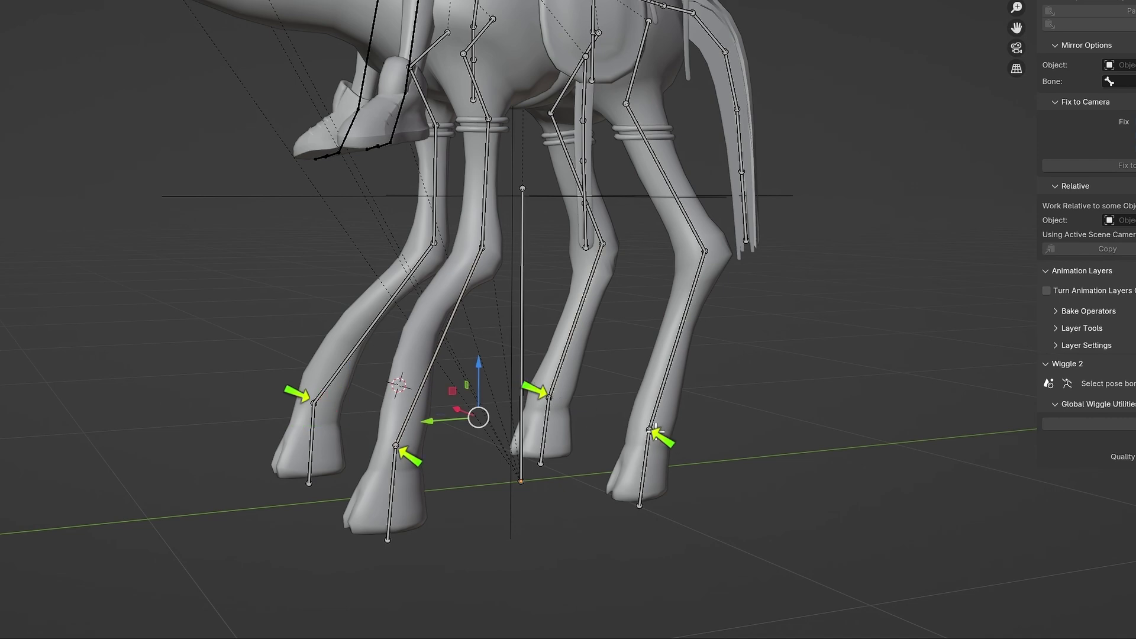
key("e")
key("y")
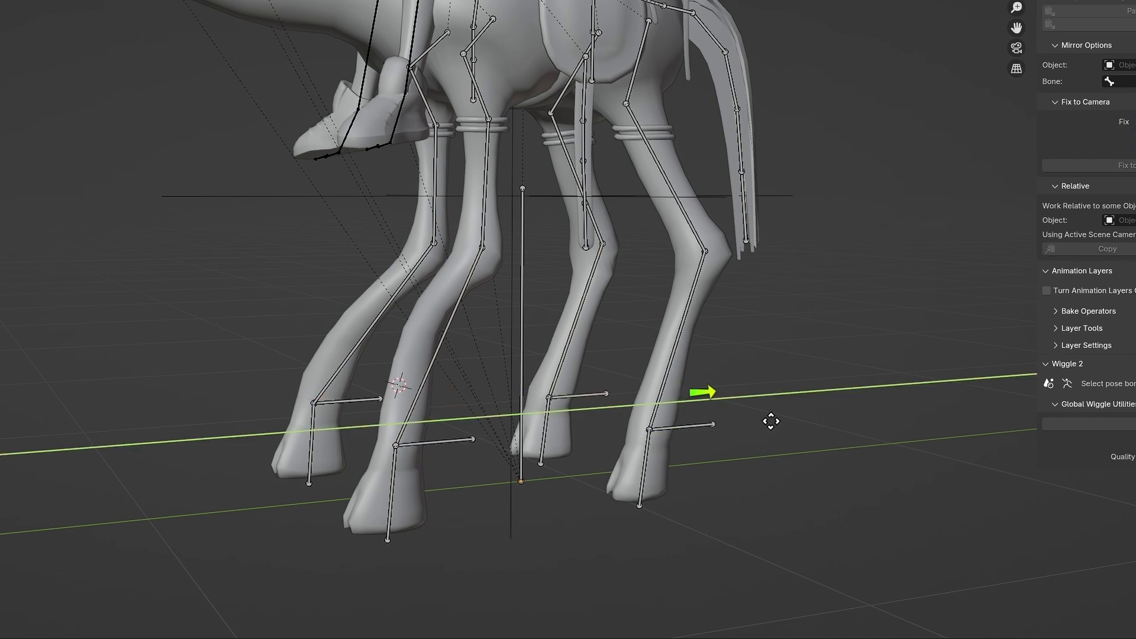
left_click(771, 421)
Step: Select the new foot bones and clear their parents with Alt+P > Clear Parent
left_click(334, 402)
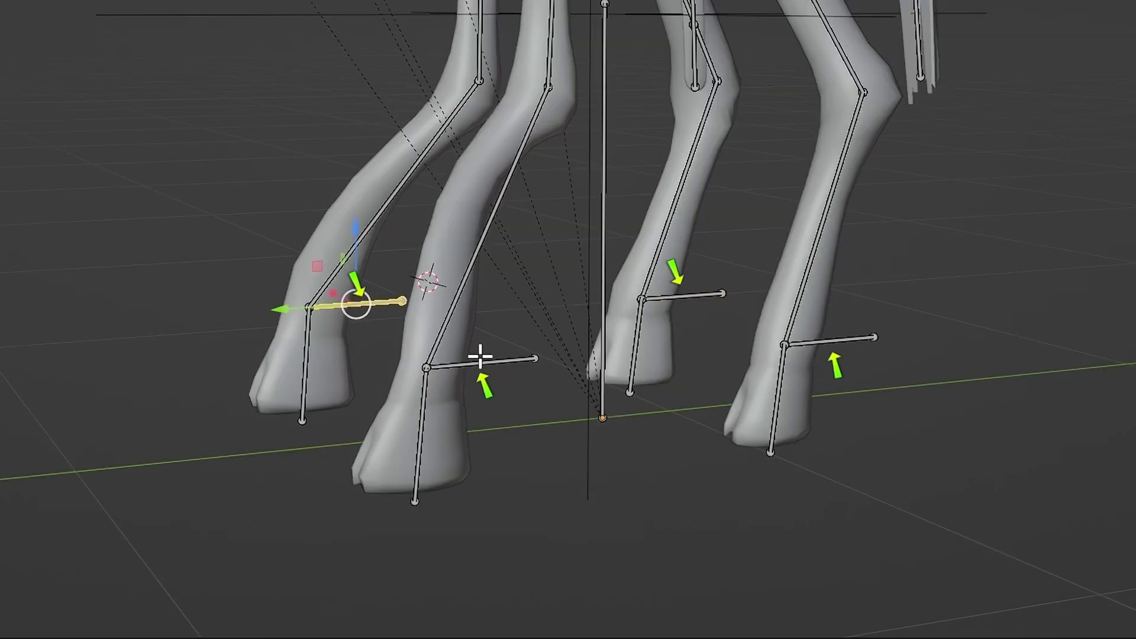
left_click(435, 442, "shift")
left_click(577, 395, "shift")
key("alt+p")
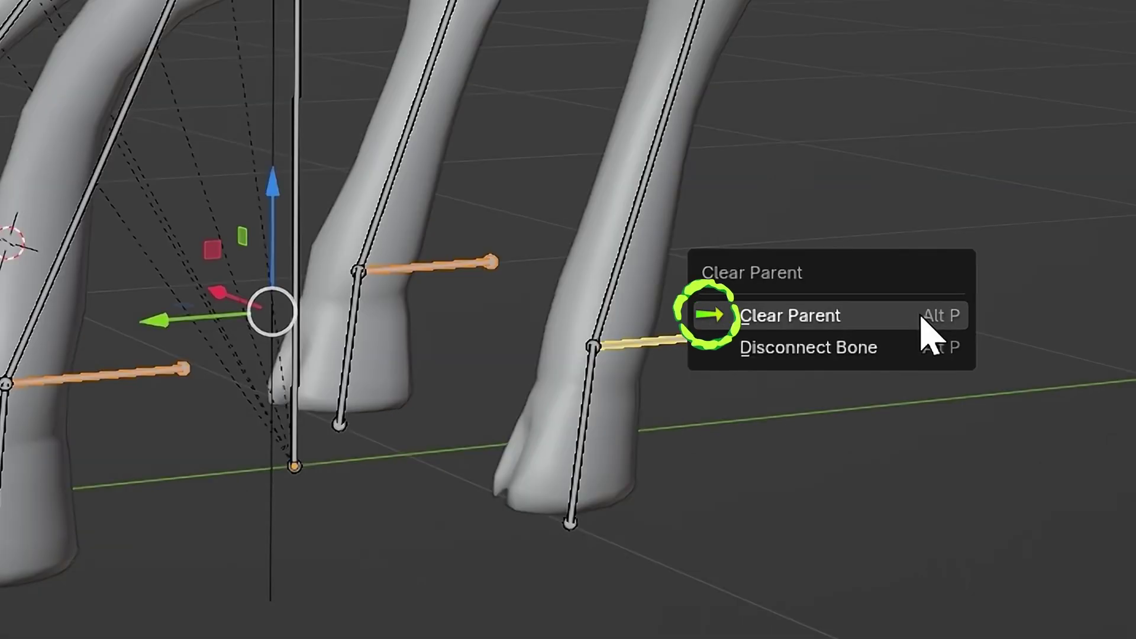
left_click(921, 316)
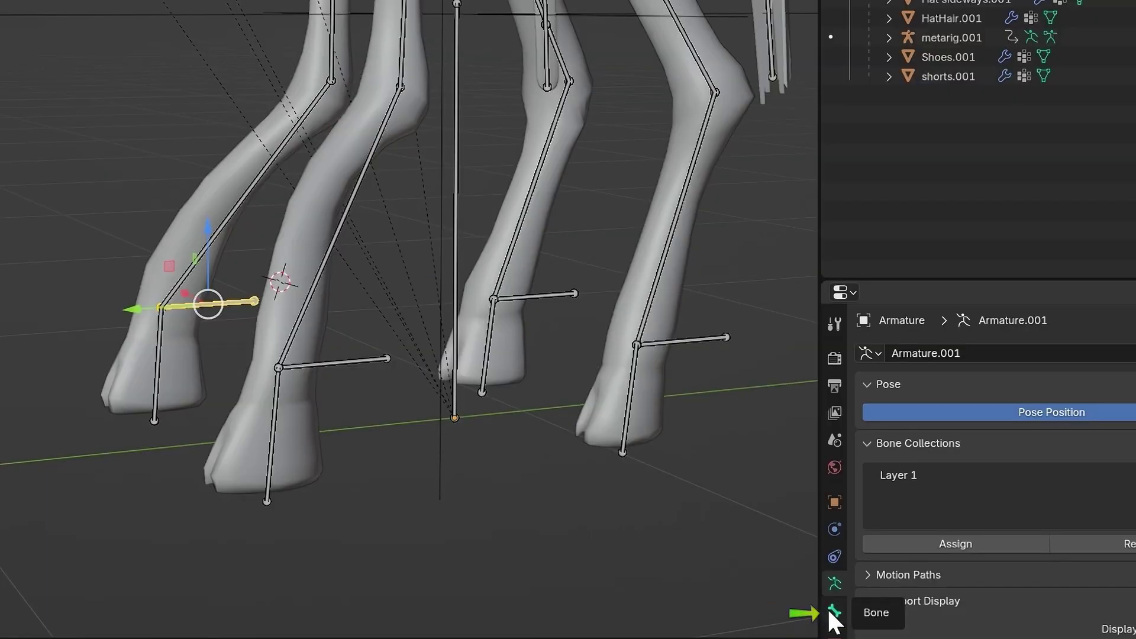
left_click(834, 609)
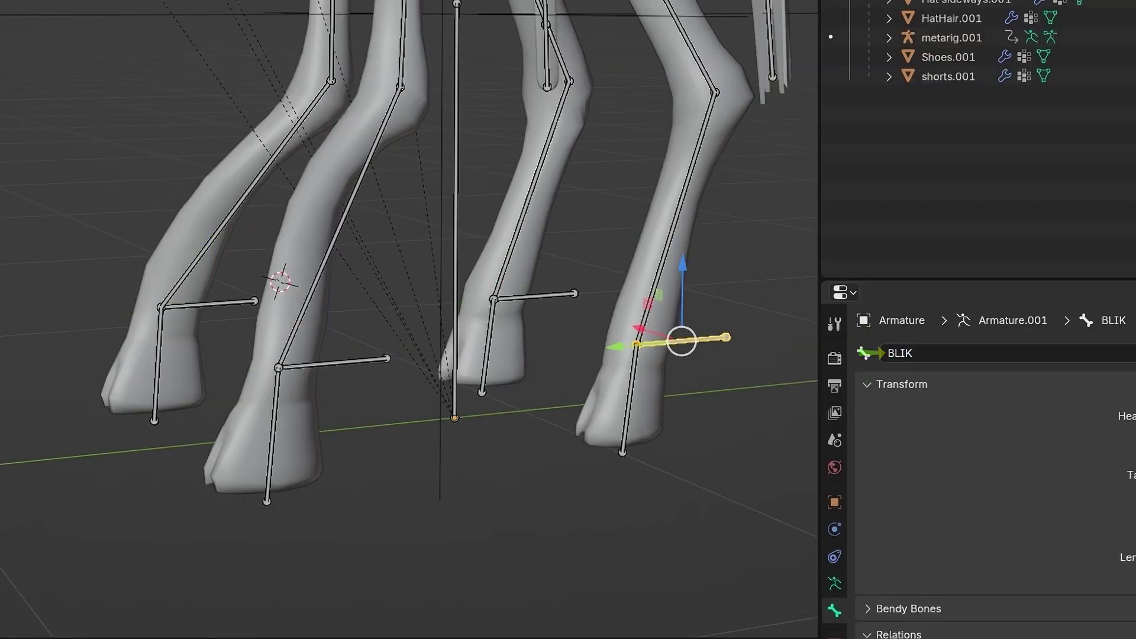
Step: In Pose Mode, give the lower front leg bone an IK constraint without targets, chain length 3
left_click(118, 17)
left_click(134, 142)
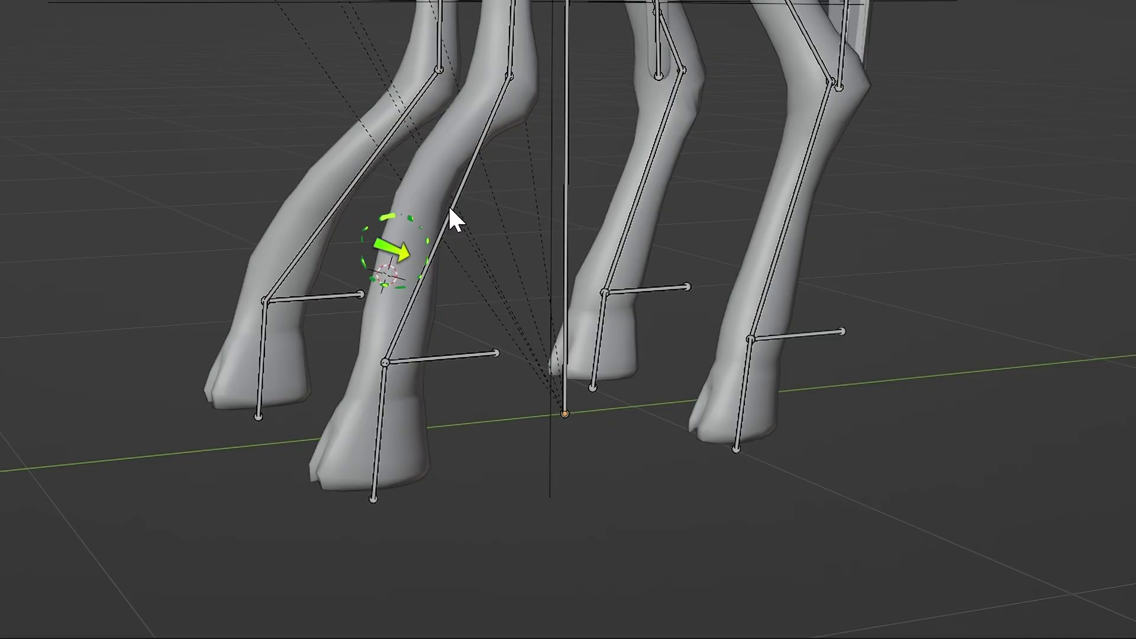
left_click(468, 218)
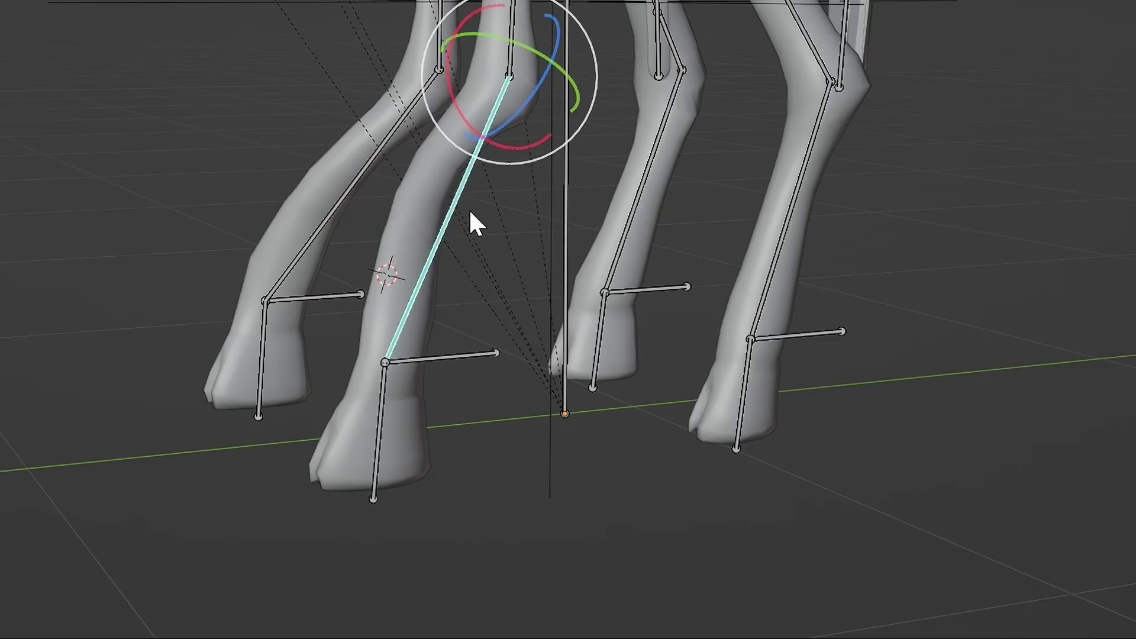
key("shift+i")
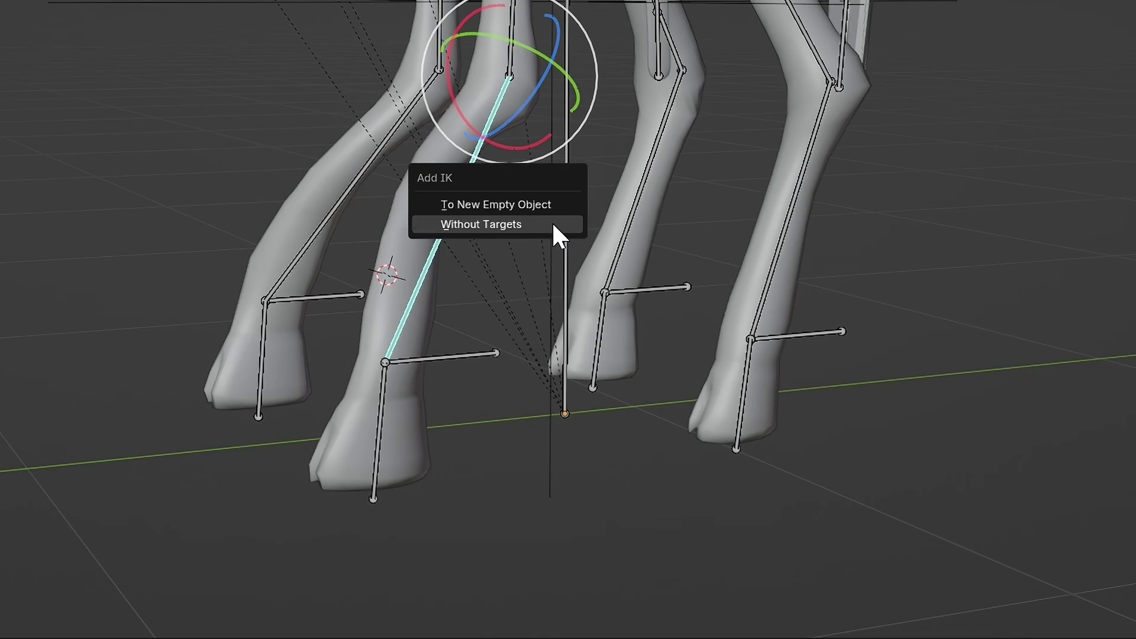
left_click(554, 226)
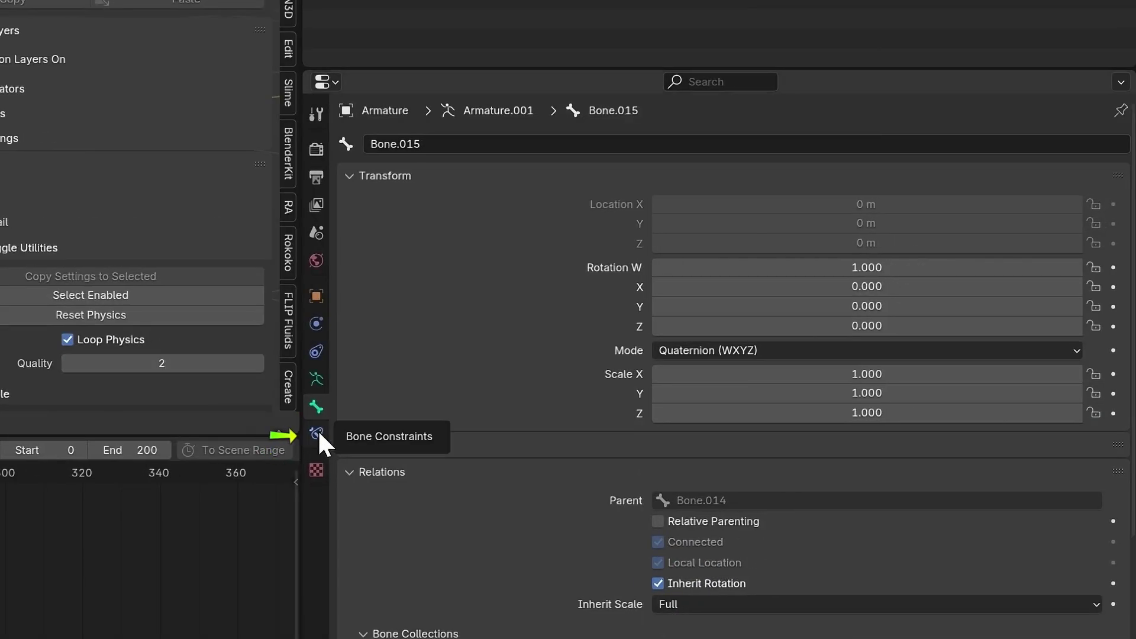
left_click(317, 433)
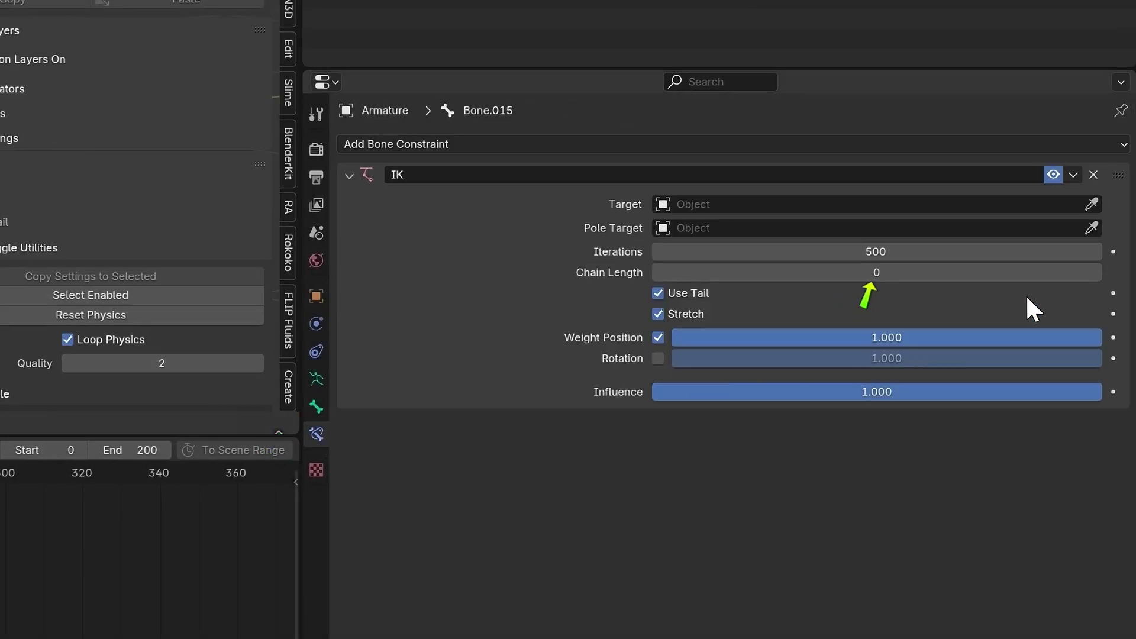
left_click(1096, 273)
left_click(1095, 272)
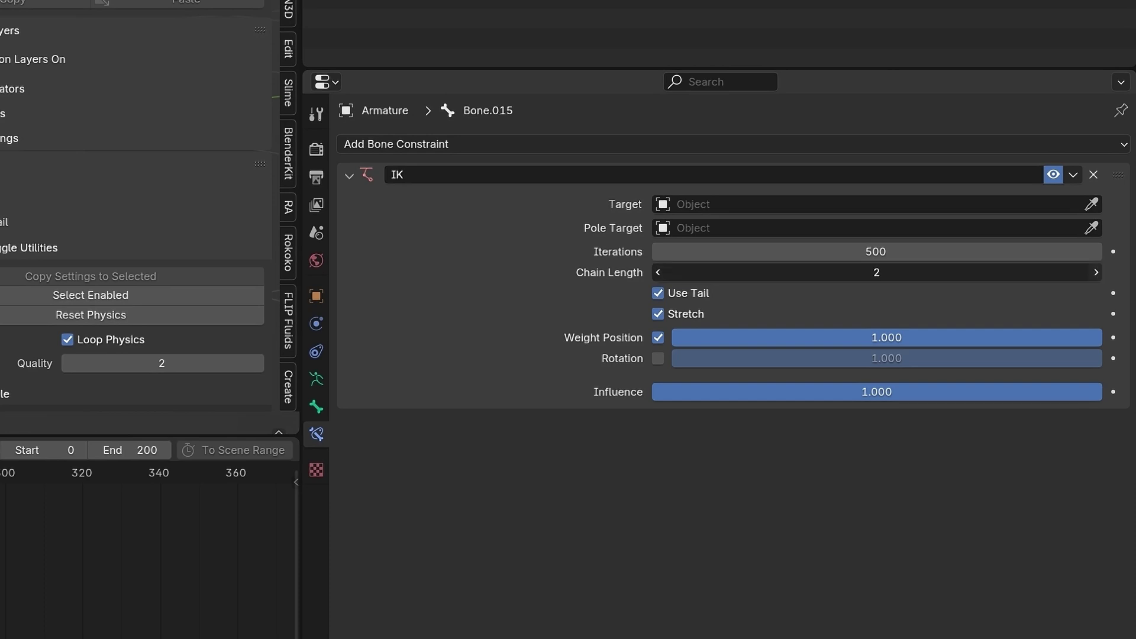
left_click(1095, 272)
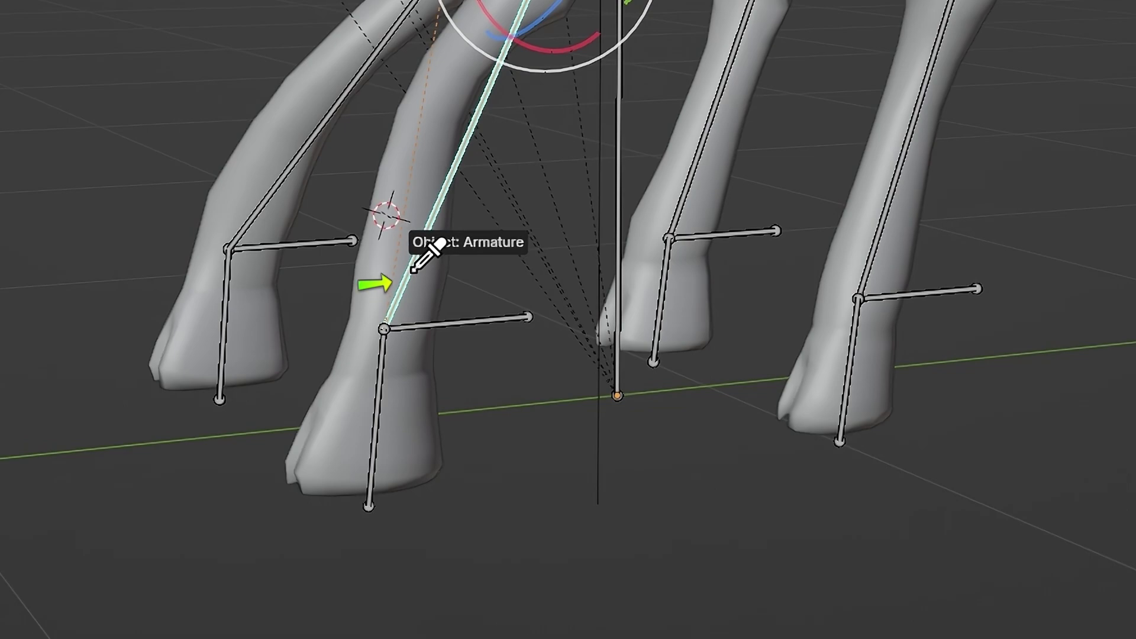
Step: Set the IK target to Armature with the FLIK bone
left_click(413, 272)
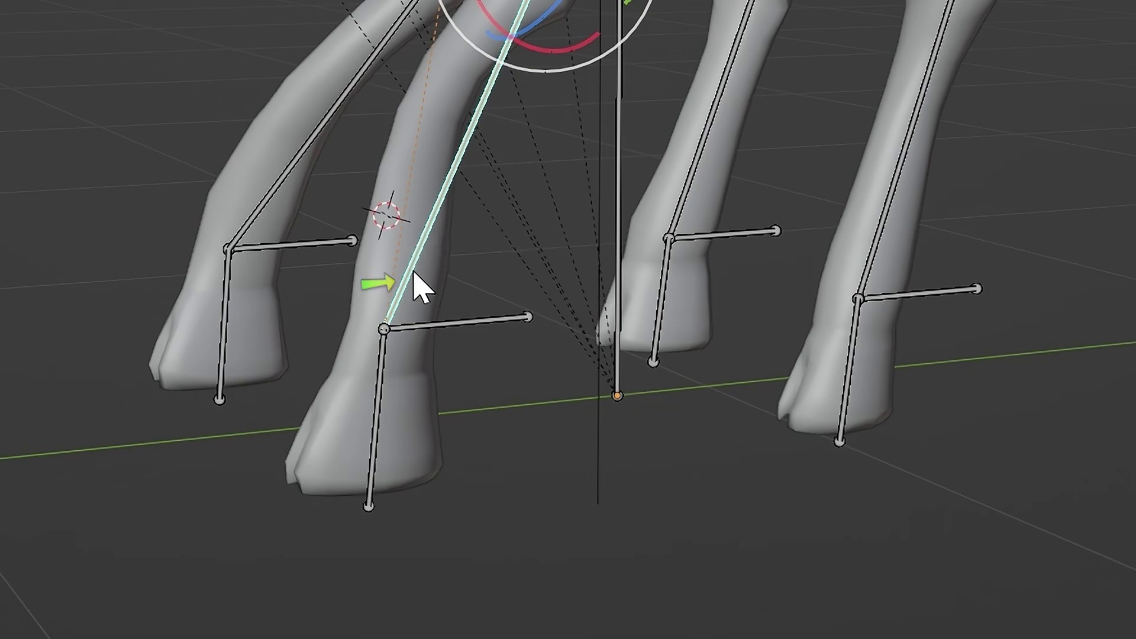
left_click(534, 226)
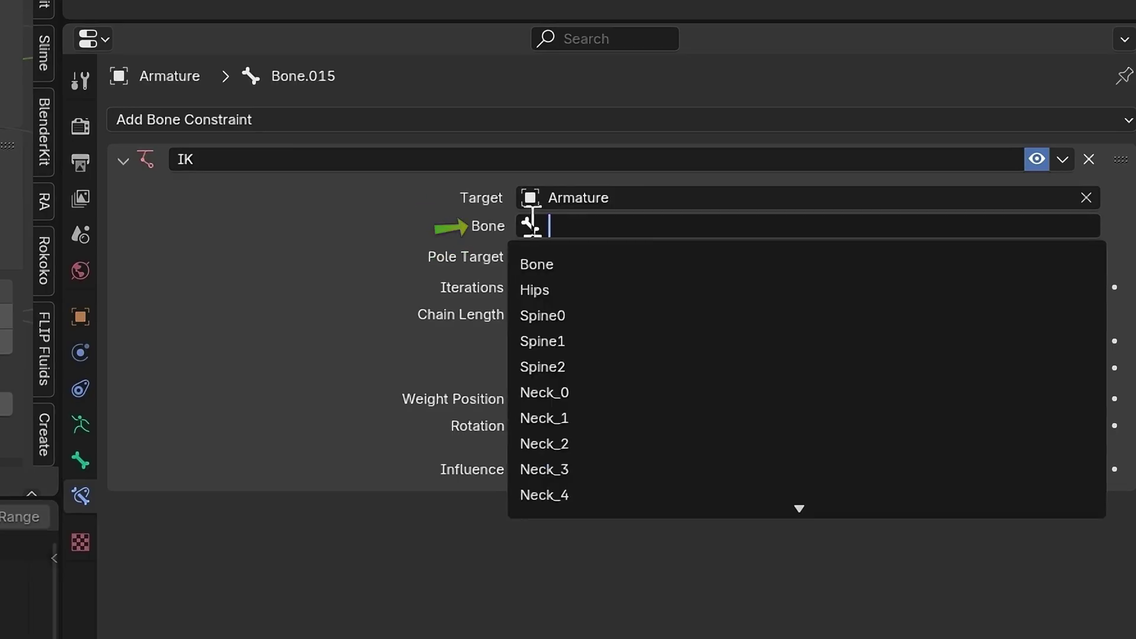
type("FL")
left_click(588, 264)
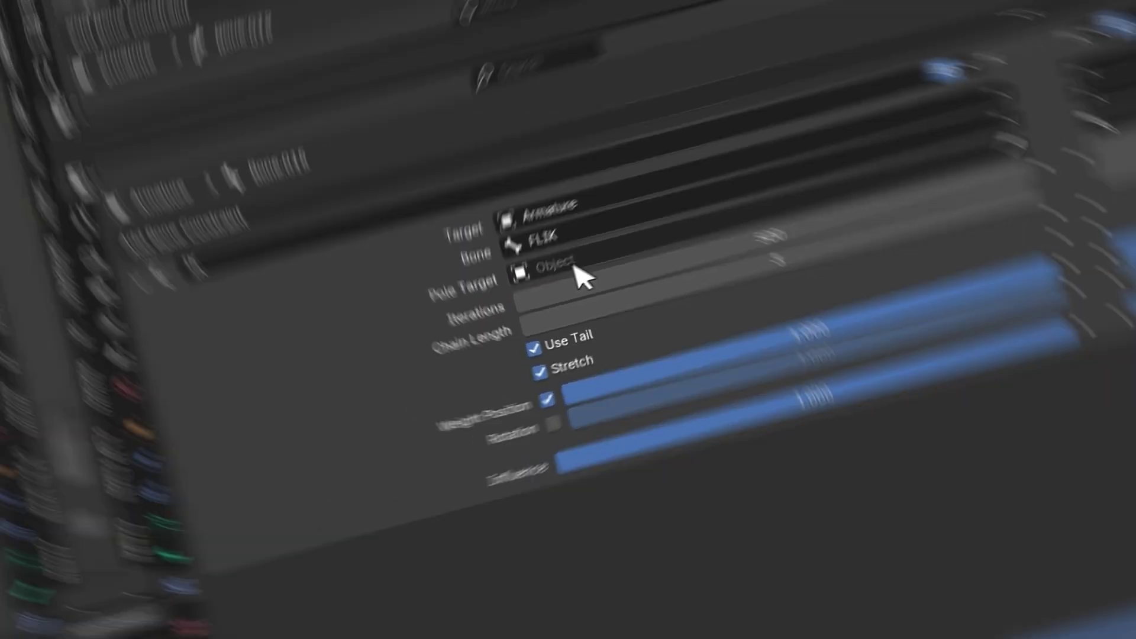
left_click(627, 314)
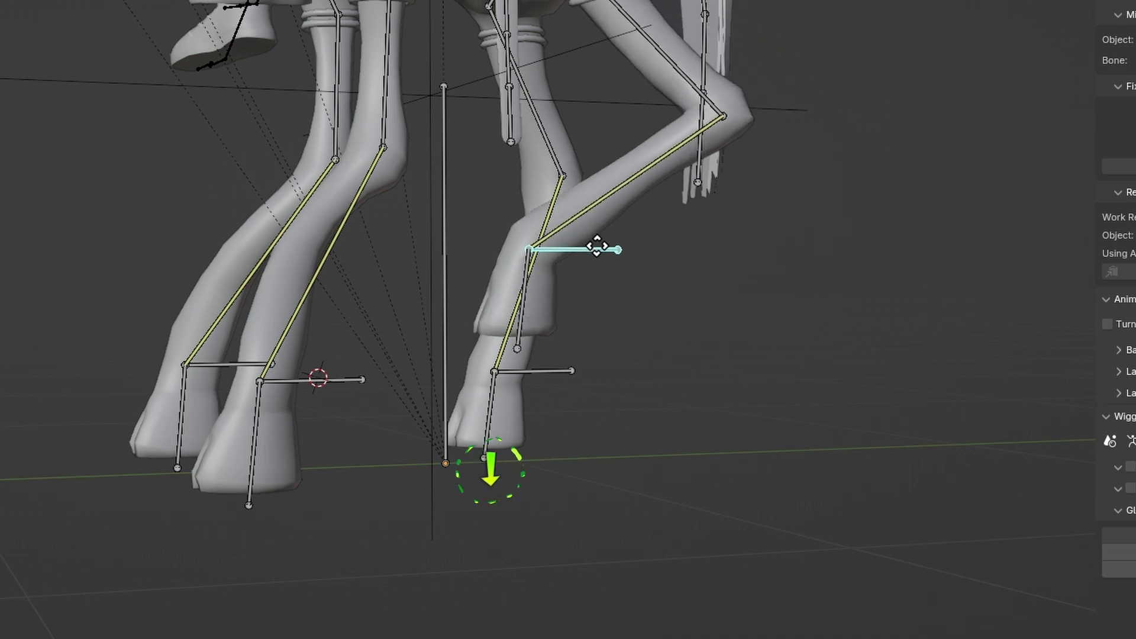
Step: Drag a foot control to test bending, then set Armature IK targets like FRIK on the other legs
left_click_drag(598, 246, 725, 368)
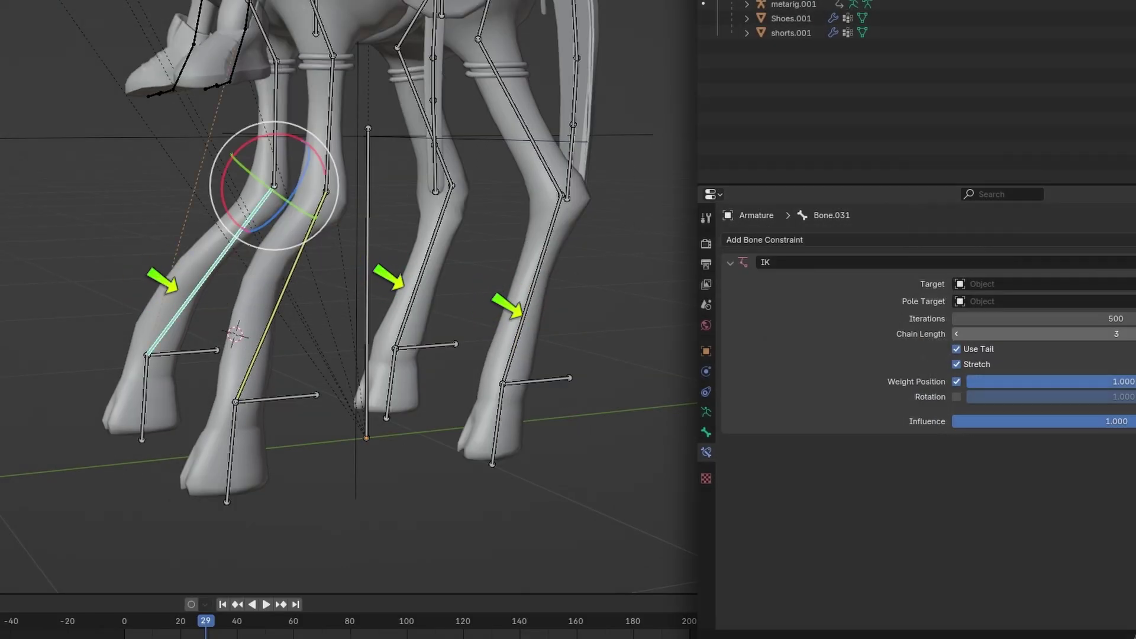
left_click(963, 300)
left_click(976, 378)
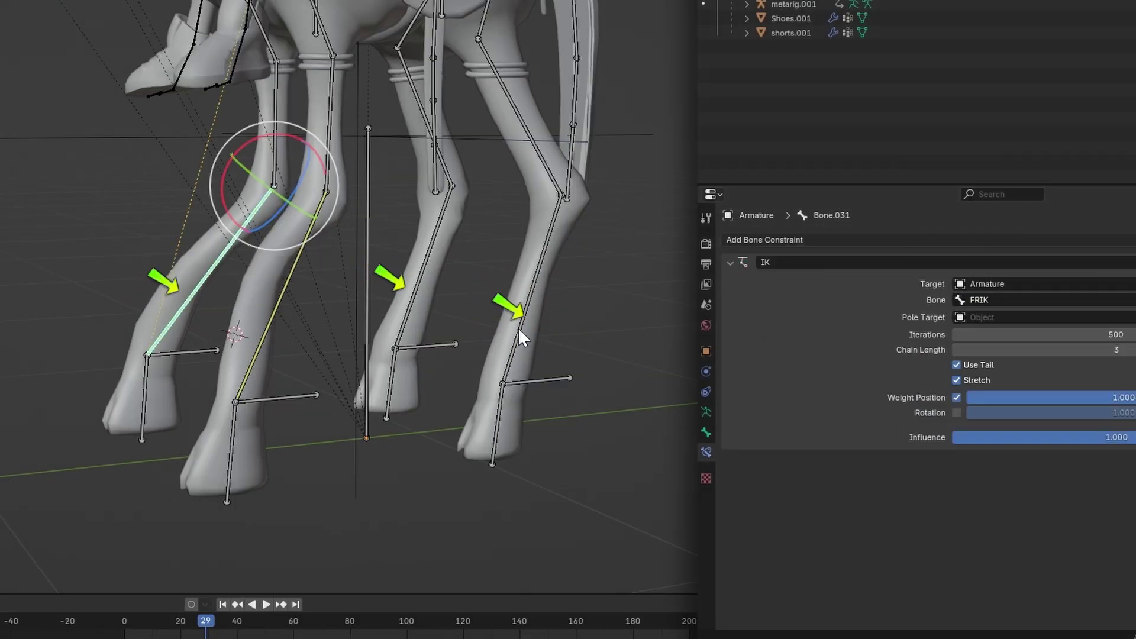
left_click(520, 314)
left_click(963, 300)
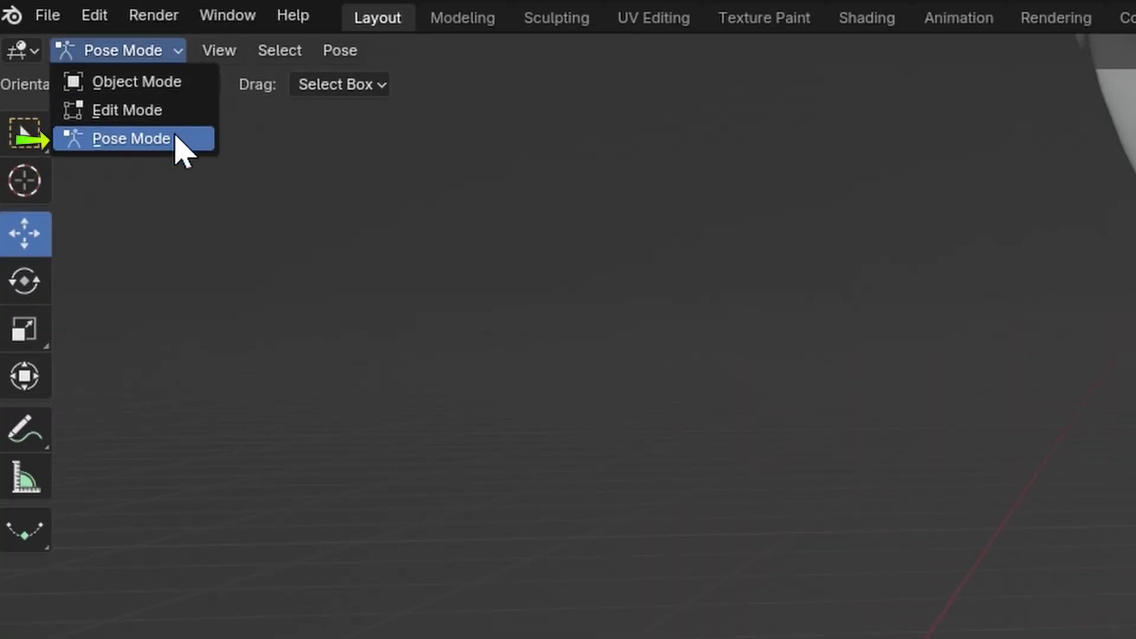
Step: At frame 0, slide a left and a right foot control along Y and keyframe them
left_click(178, 140)
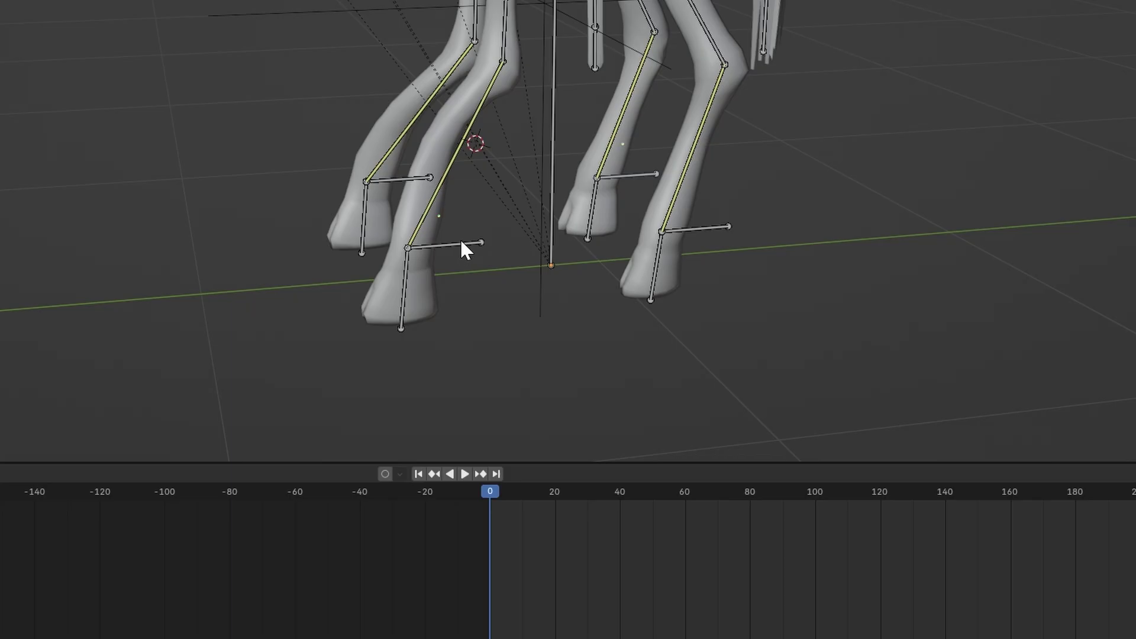
left_click(462, 245)
left_click(648, 176, "shift")
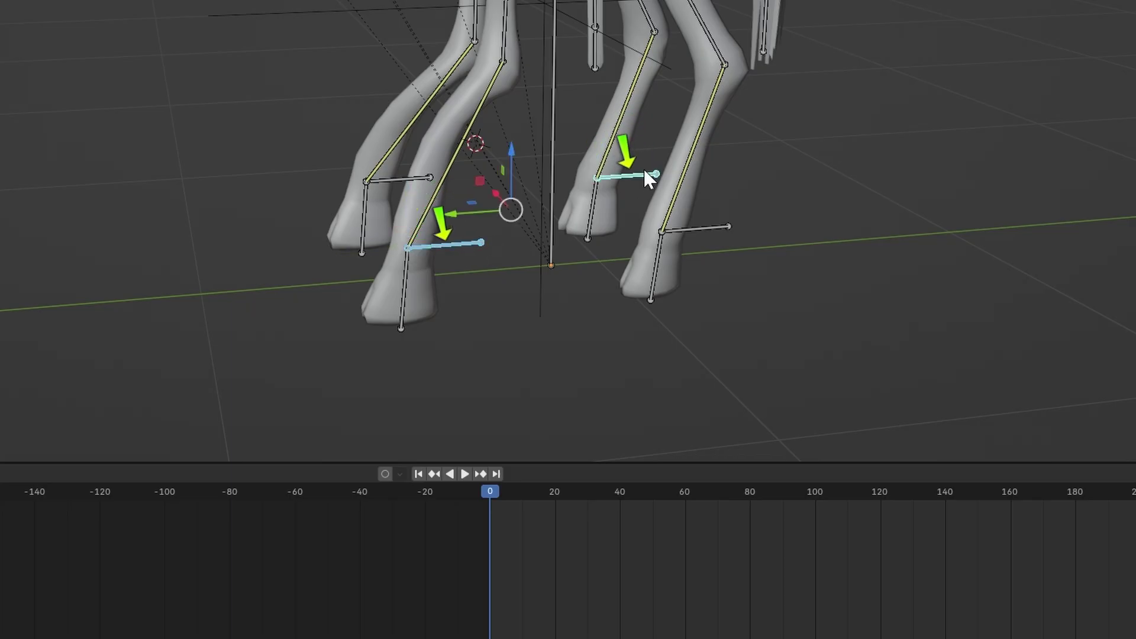
left_click_drag(456, 214, 402, 216)
key("i")
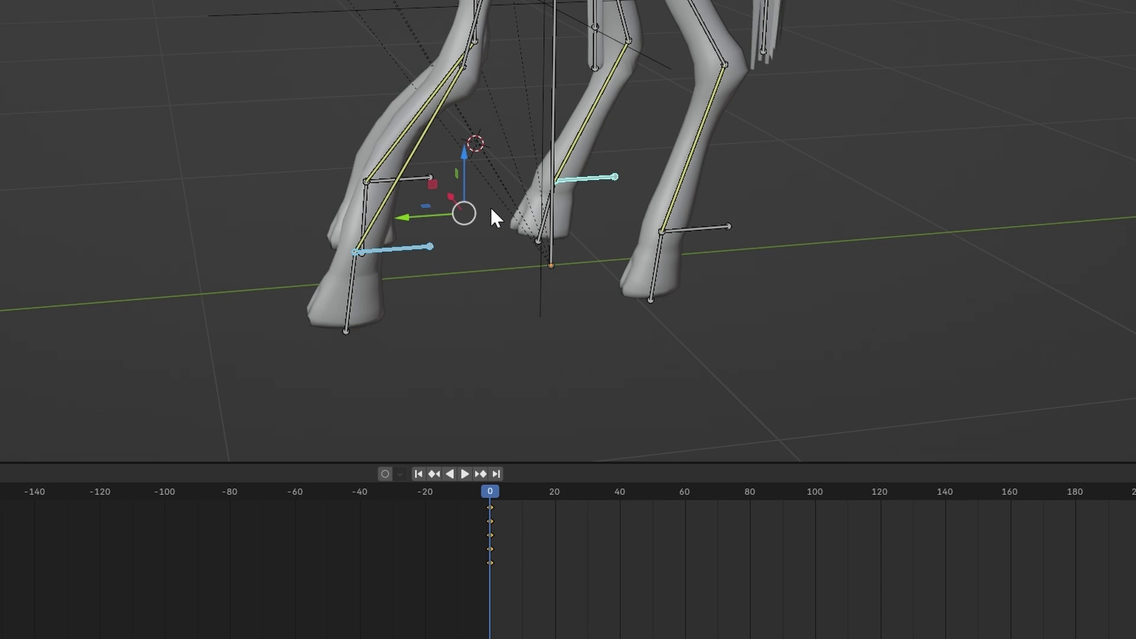
left_click(418, 177)
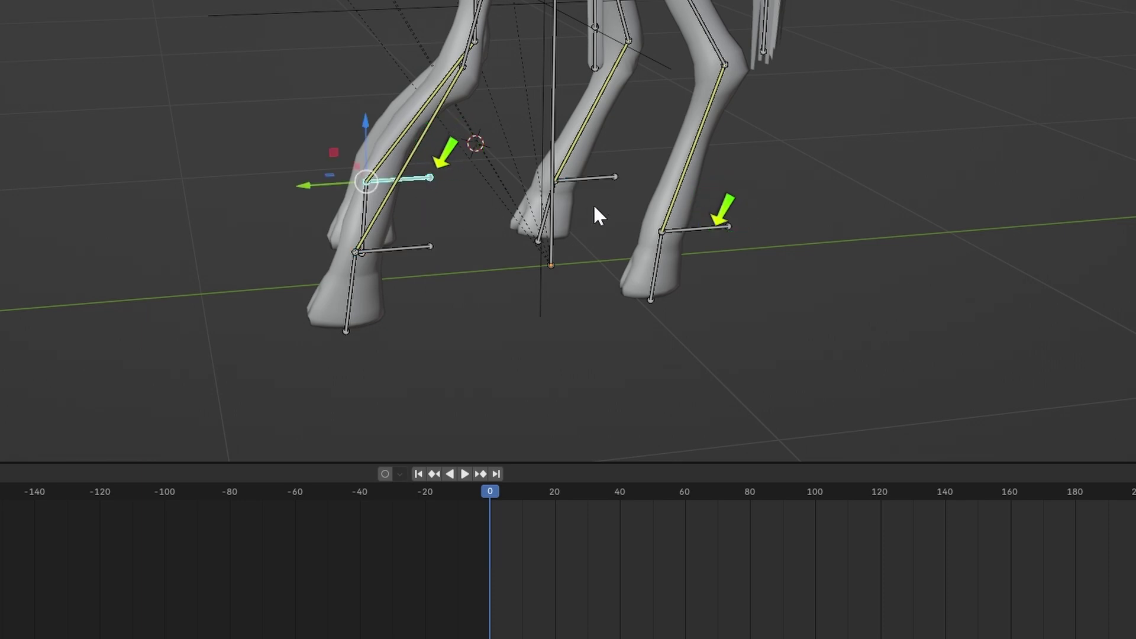
Step: Move the heel controls forward, then at frame 20 slide them along Y and keyframe
left_click(700, 226, "shift")
left_click_drag(451, 208, 518, 204)
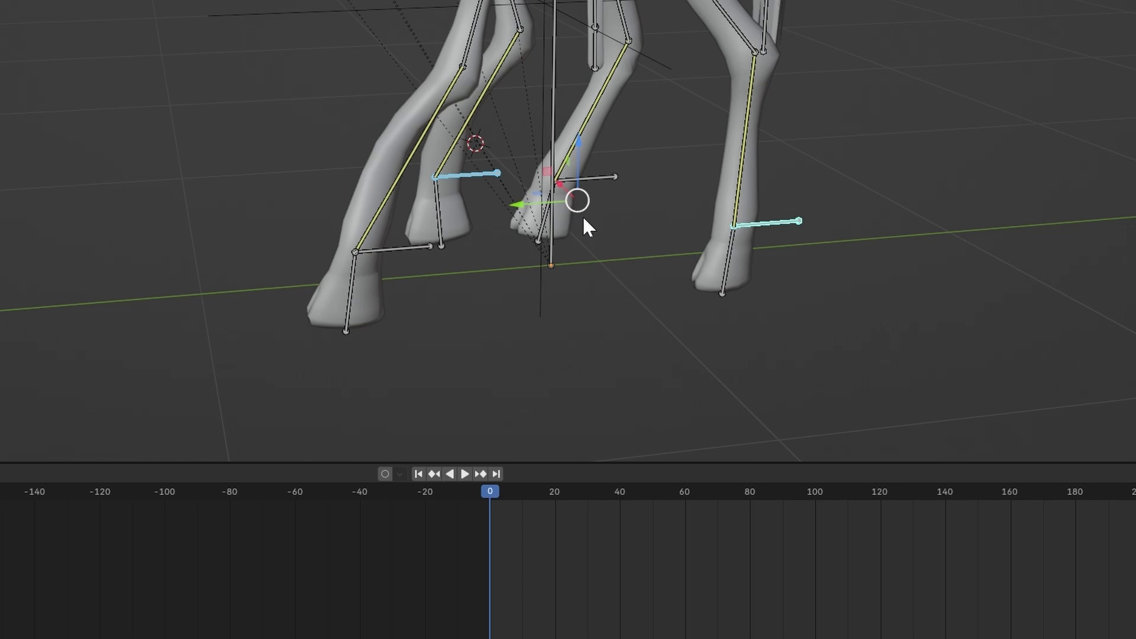
left_click(555, 492)
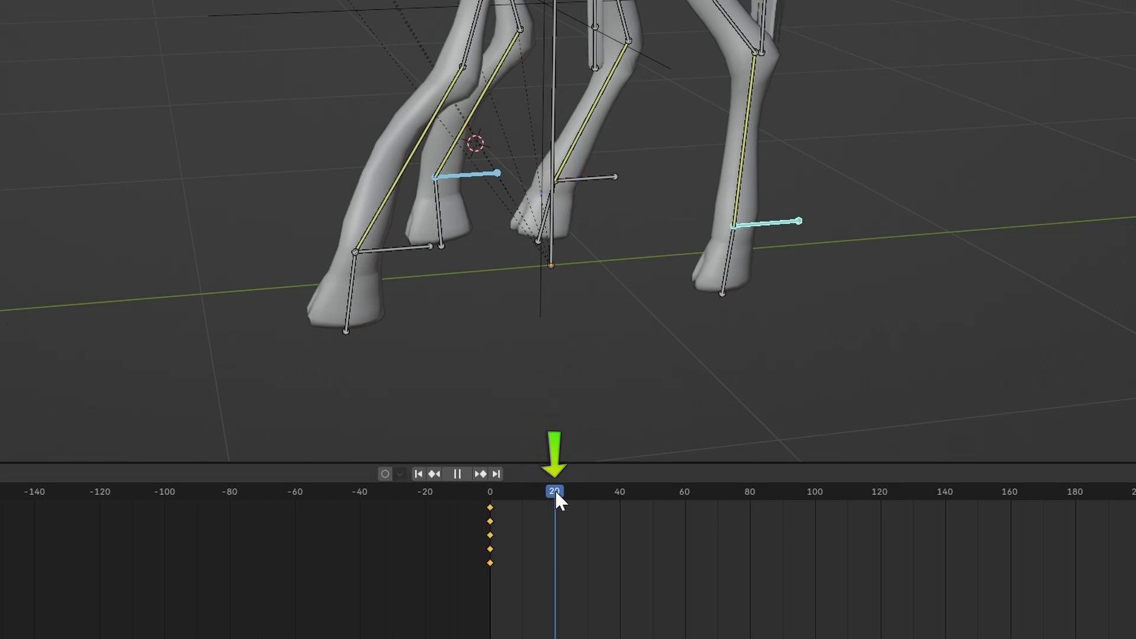
left_click(599, 177, "shift")
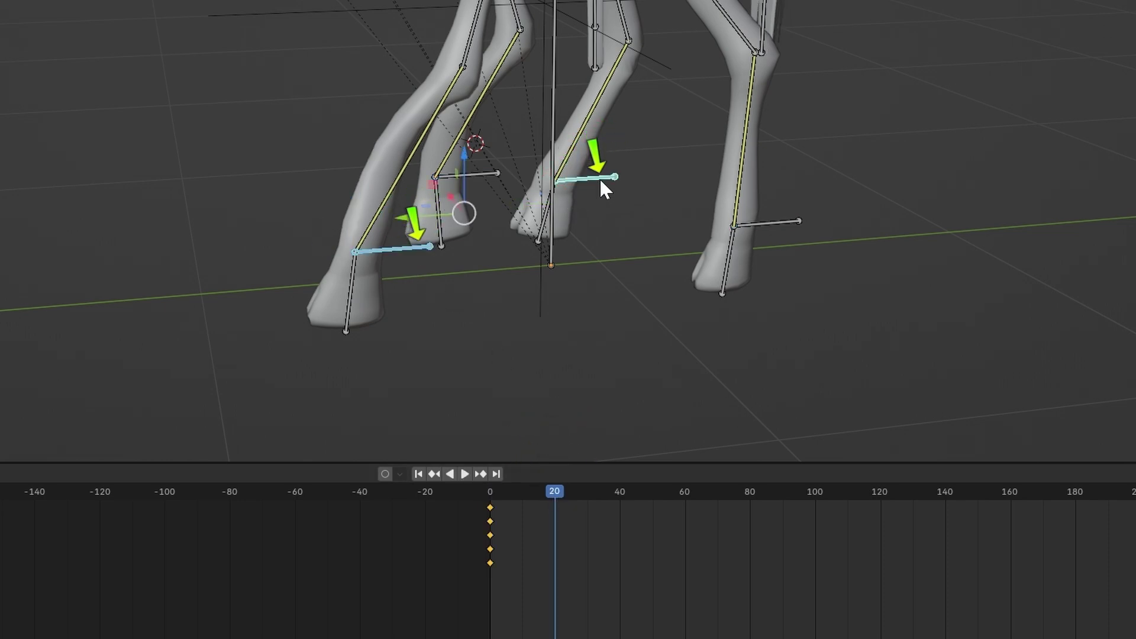
left_click_drag(396, 214, 507, 219)
key("i")
Step: Slide the other two feet along Y, then scrub and play back the step cycle
left_click(467, 176)
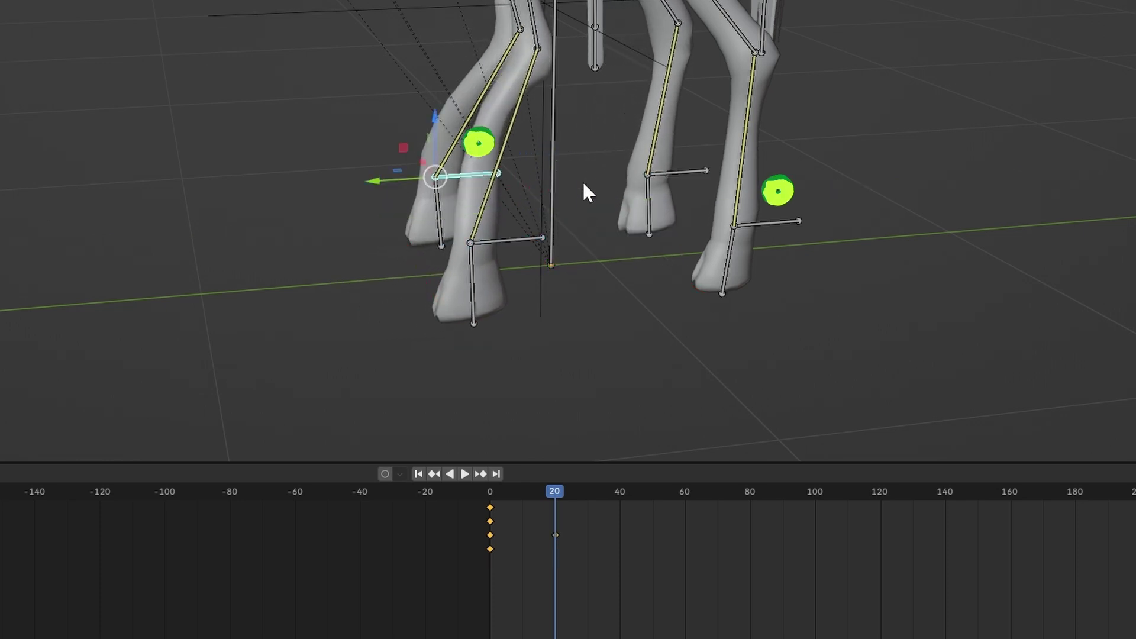
left_click(769, 222, "shift")
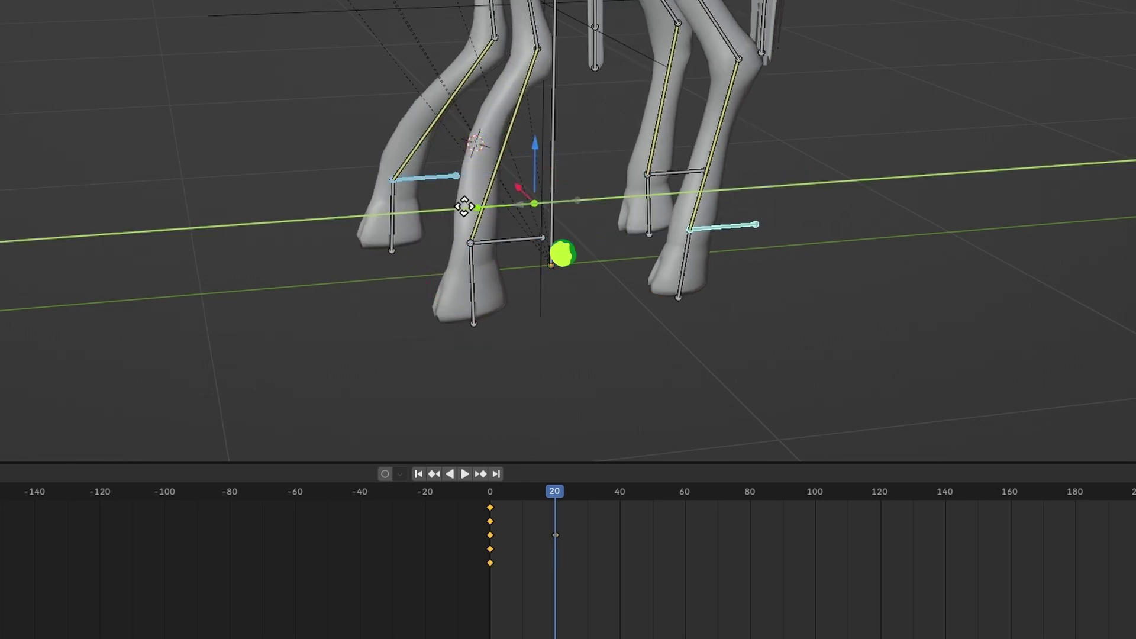
left_click_drag(465, 206, 400, 206)
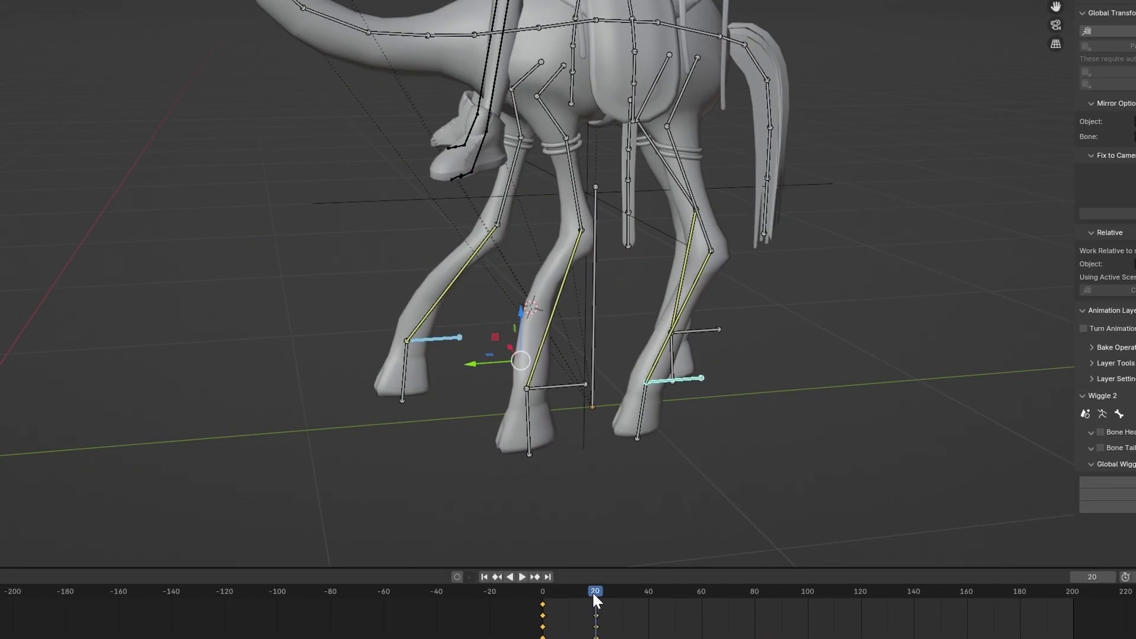
left_click_drag(592, 590, 561, 589)
key("space")
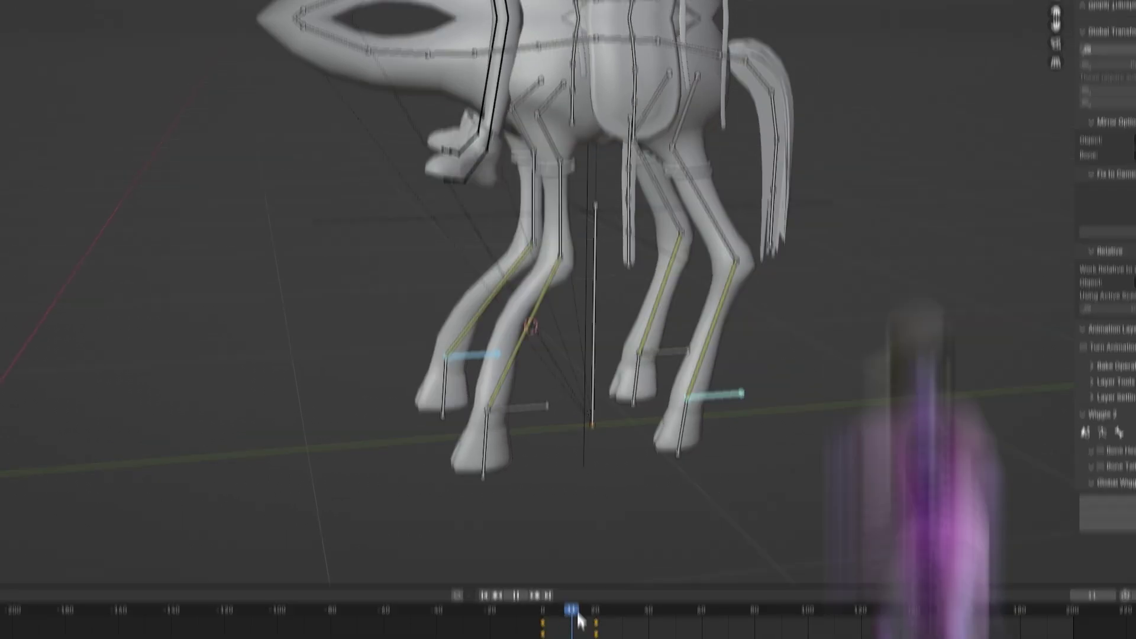
key("space")
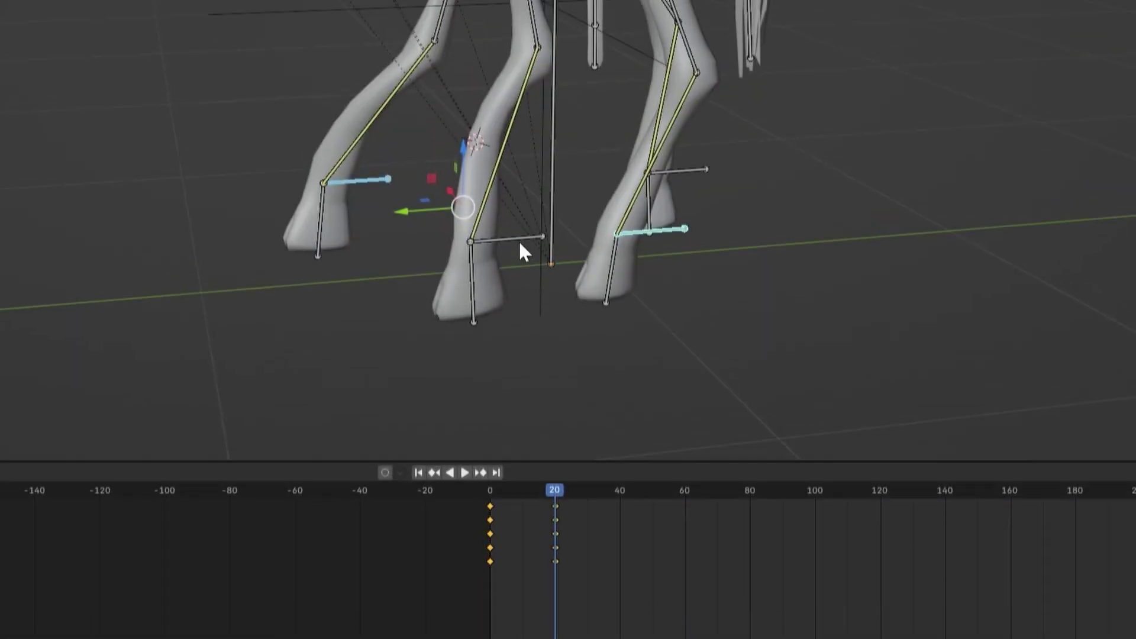
Step: Paste the frame 0 leg pose at frame 40 to close the walk cycle
left_click(519, 240, "shift")
left_click(688, 172, "shift")
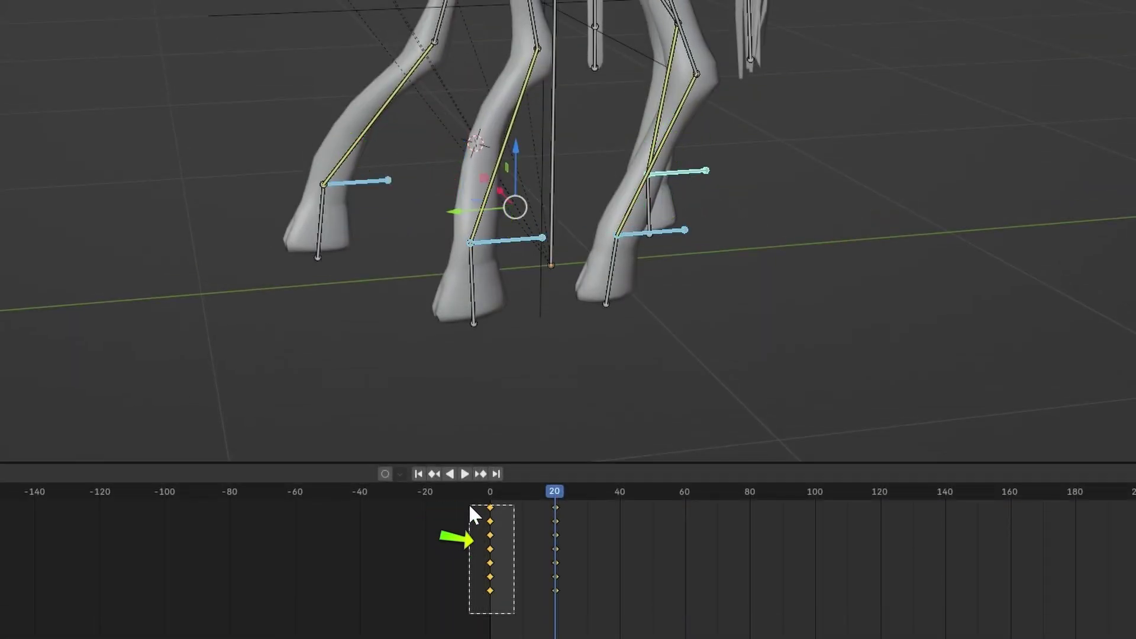
left_click_drag(469, 506, 469, 506)
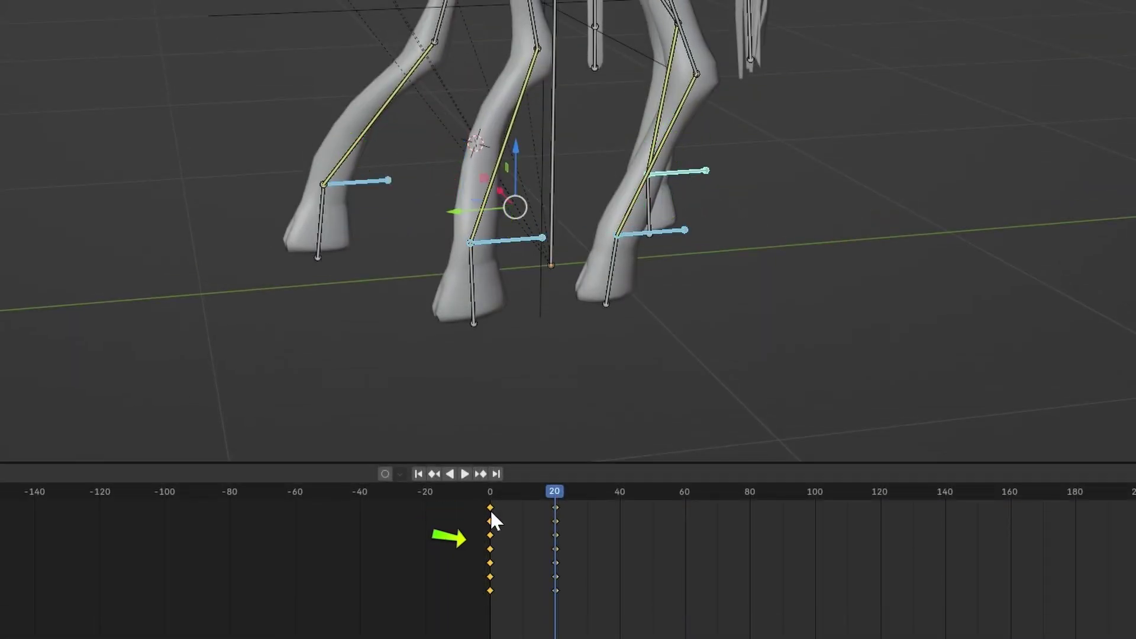
left_click(619, 490)
key("ctrl+v")
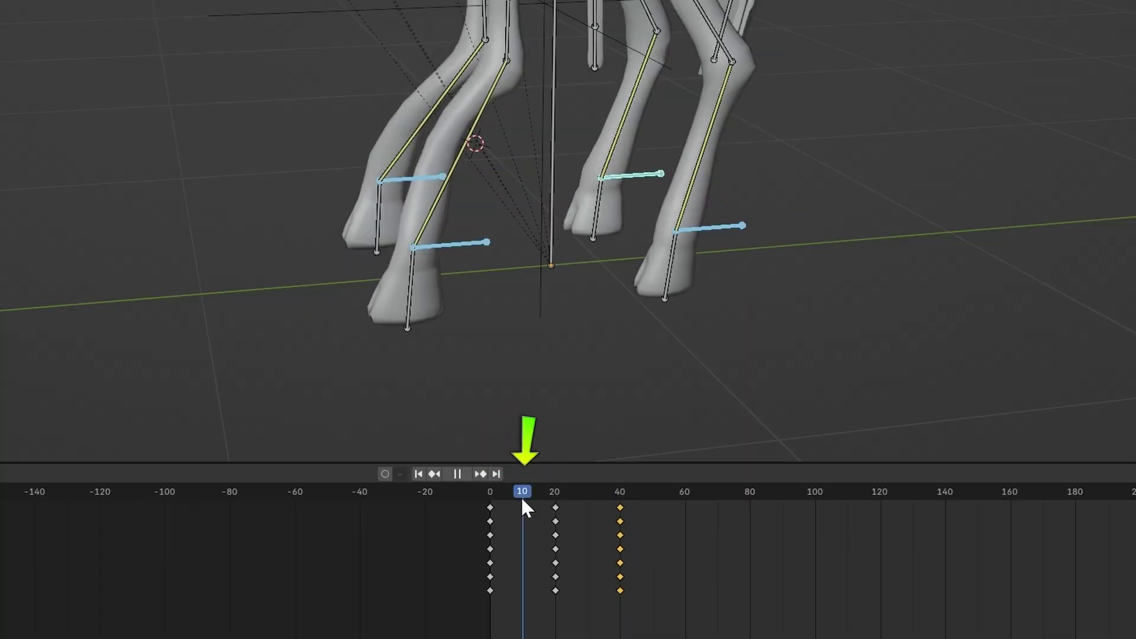
Step: Lift the two stepping foot bones straight up and key them at frame 10
key("space")
left_click(419, 176)
left_click(731, 226, "shift")
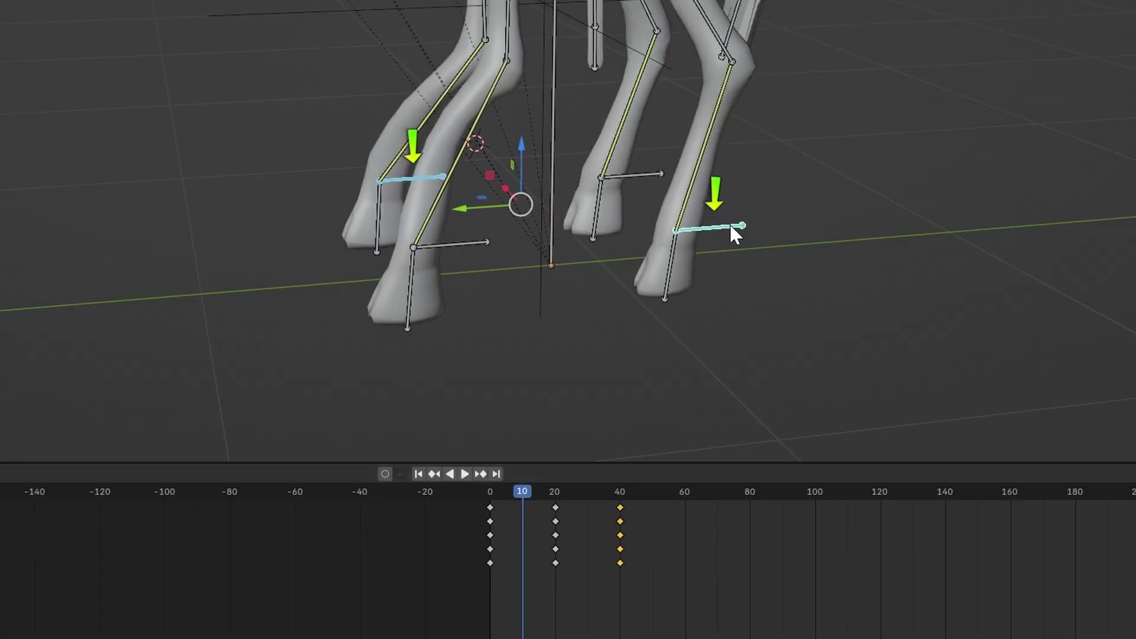
left_click_drag(523, 147, 521, 106)
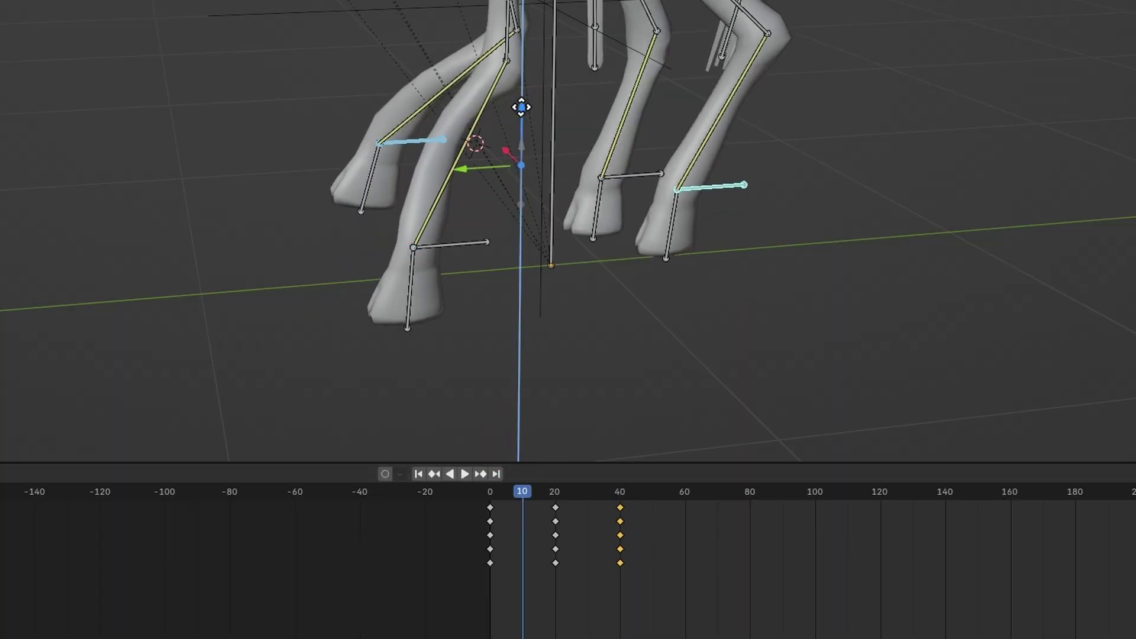
key("i")
Step: Lift the other stepping feet upward at frame 30
key("space")
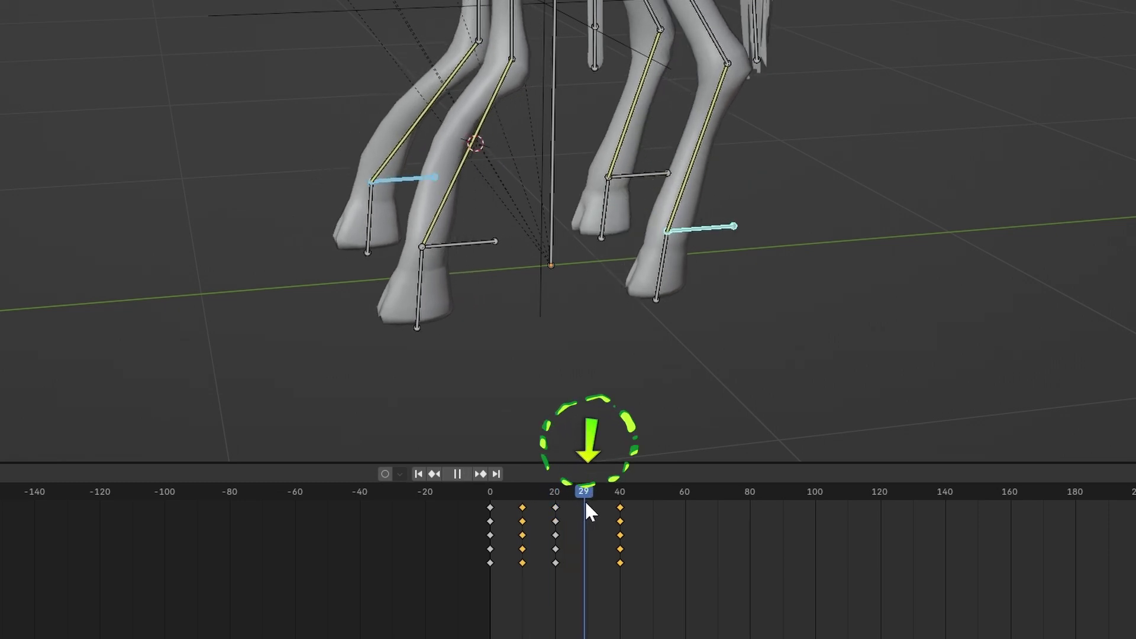
key("space")
left_click(472, 242)
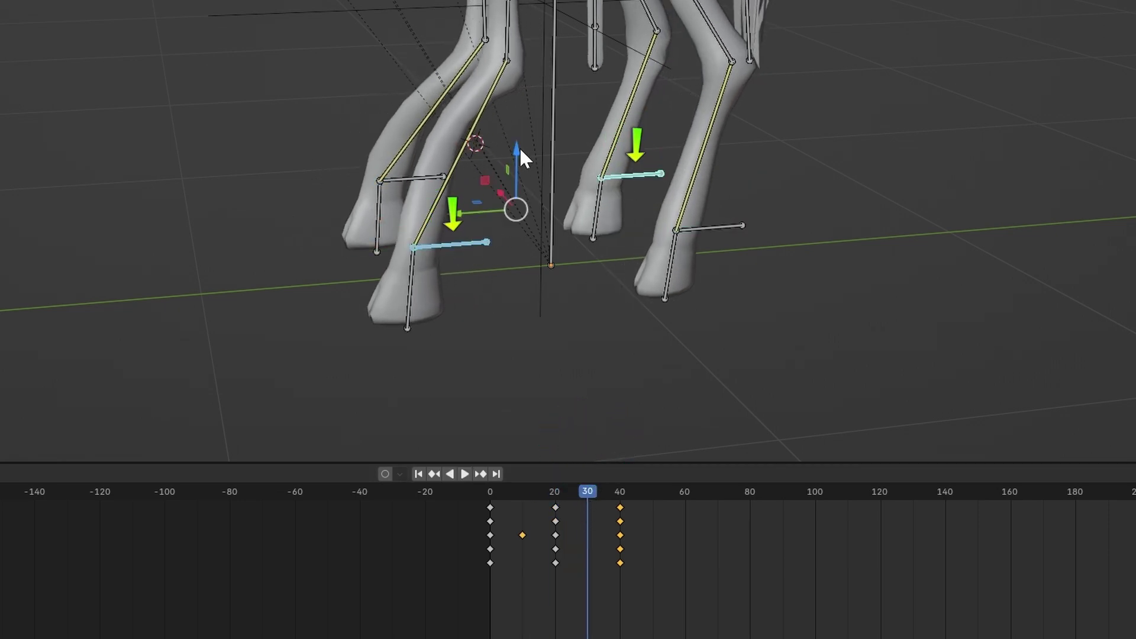
left_click_drag(519, 147, 515, 113)
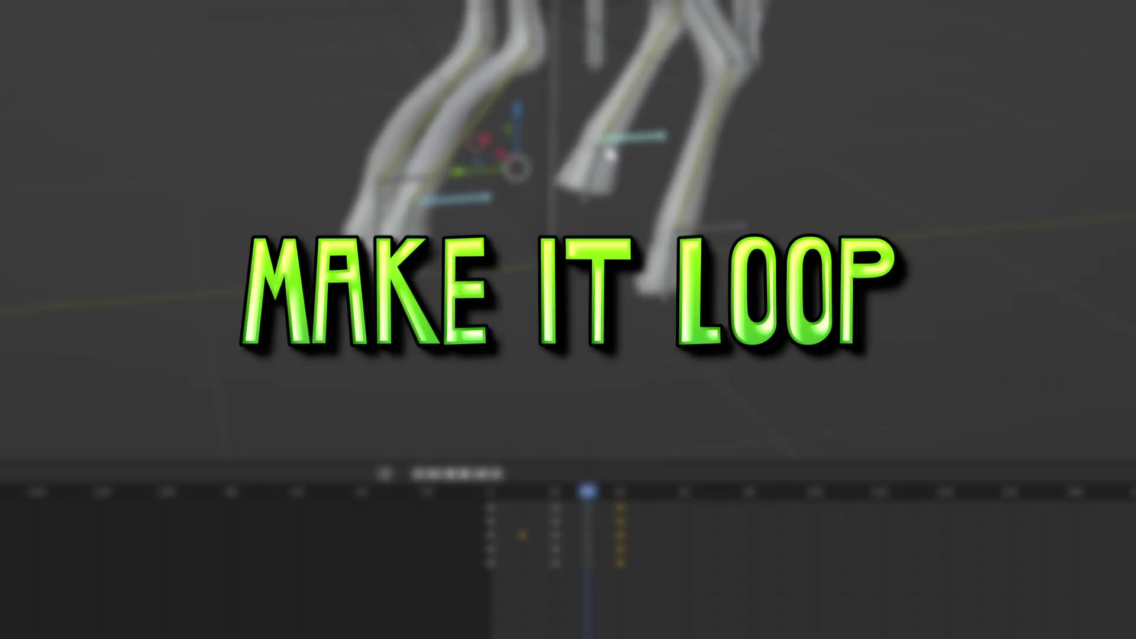
Step: In the Graph Editor, add a Cycles modifier to every leg keyframe curve
left_click(488, 491)
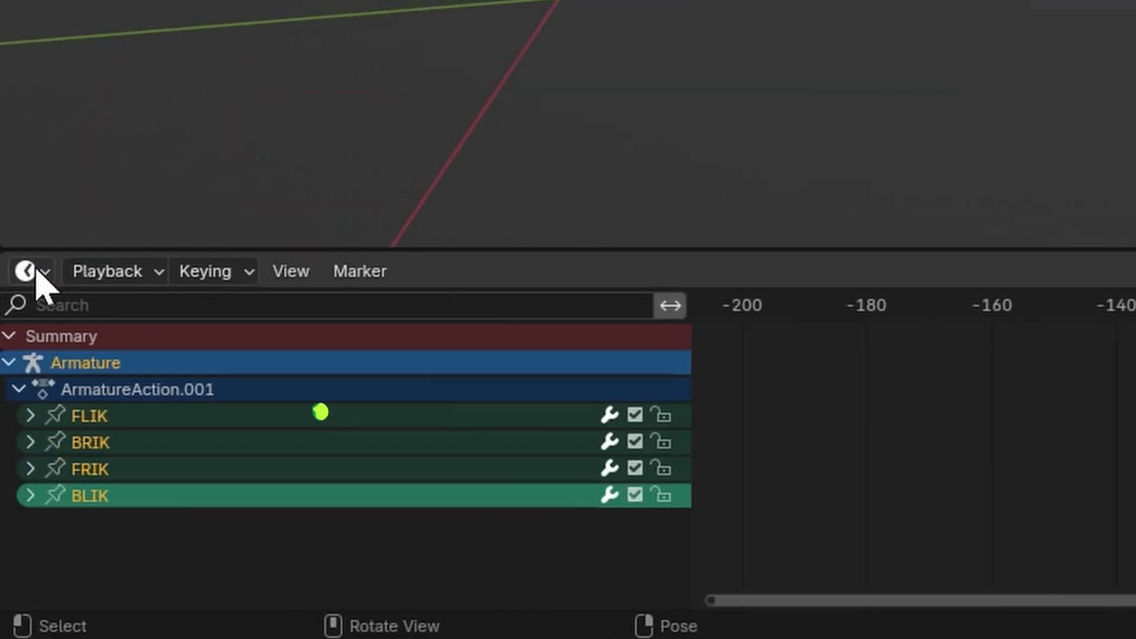
left_click(37, 270)
left_click(406, 408)
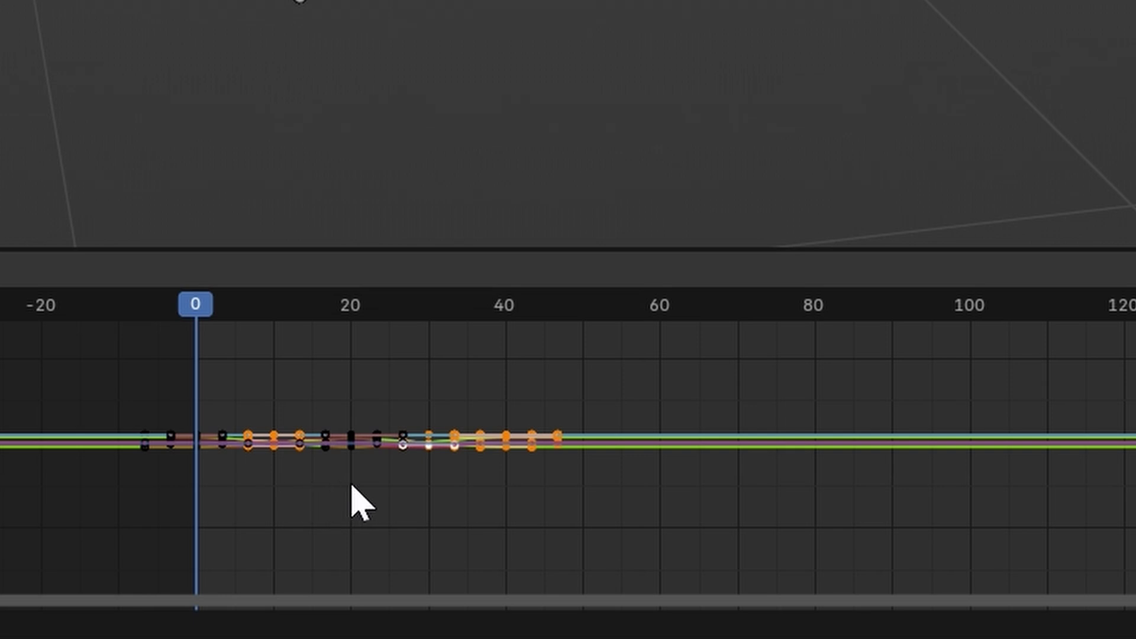
key("a")
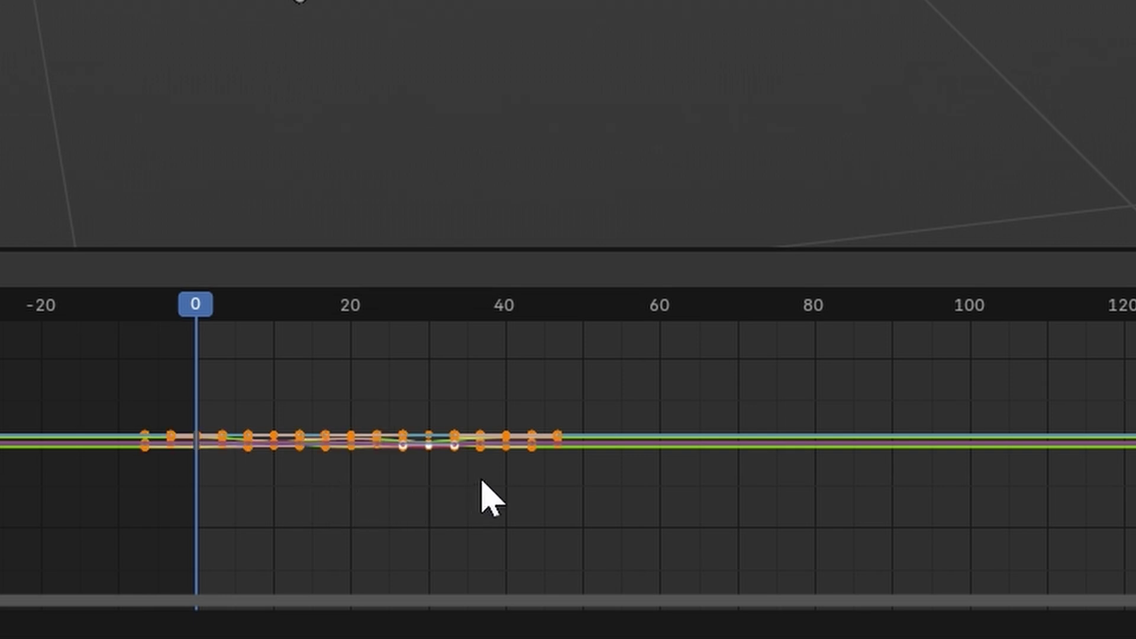
key("ctrl+shift+m")
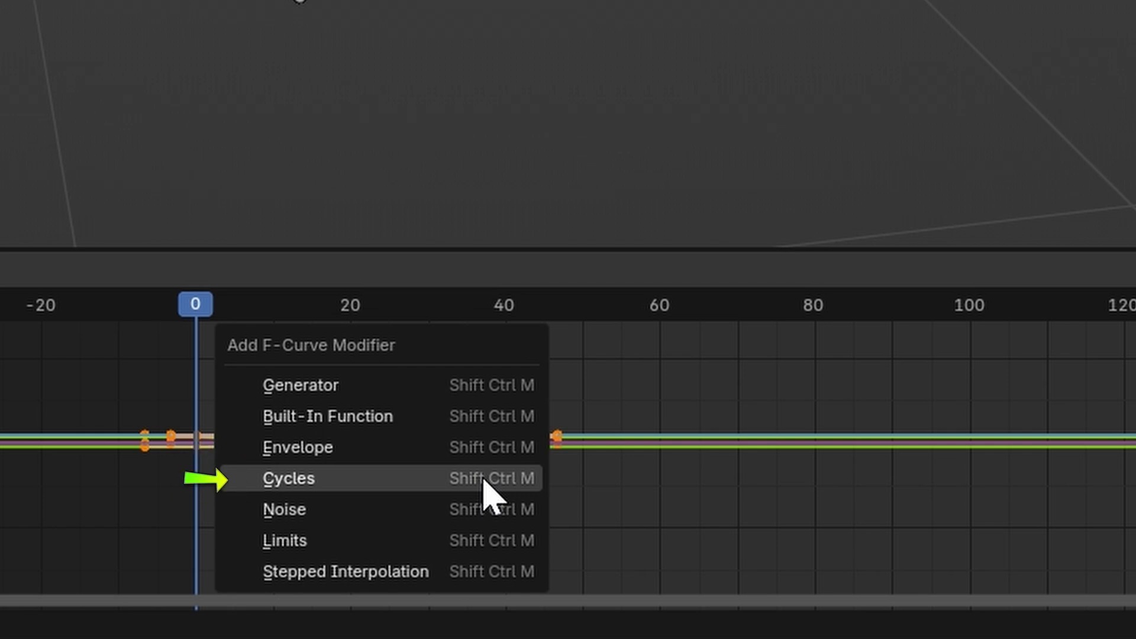
left_click(412, 479)
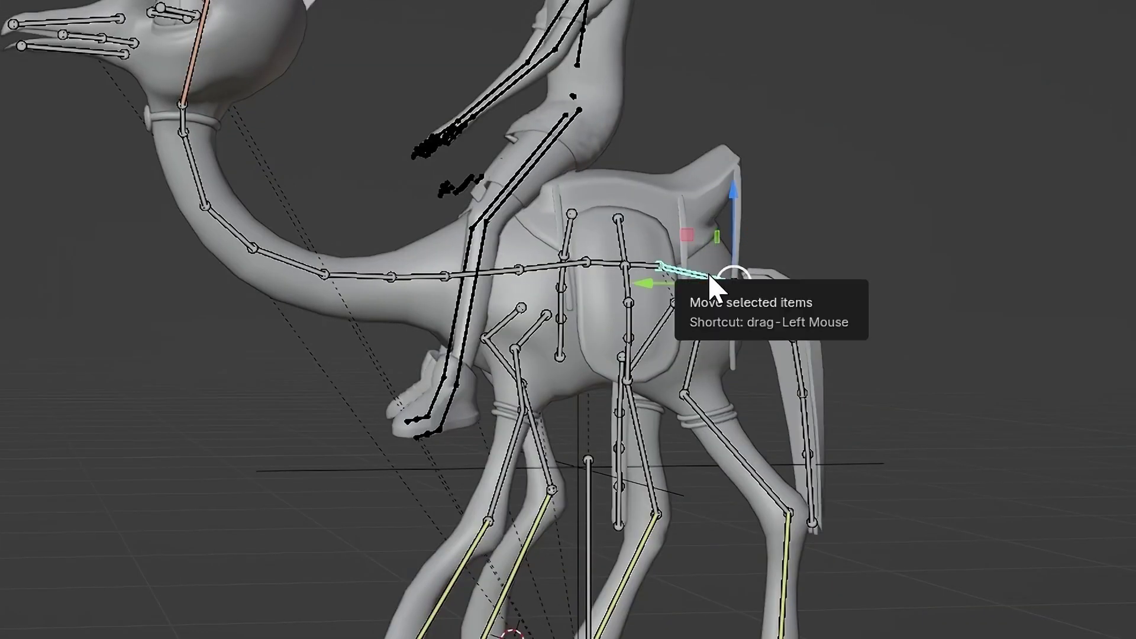
Step: Key the back bone at frame 0, then dip it lower on Z at frame 10
scroll(712, 287, "down", 4)
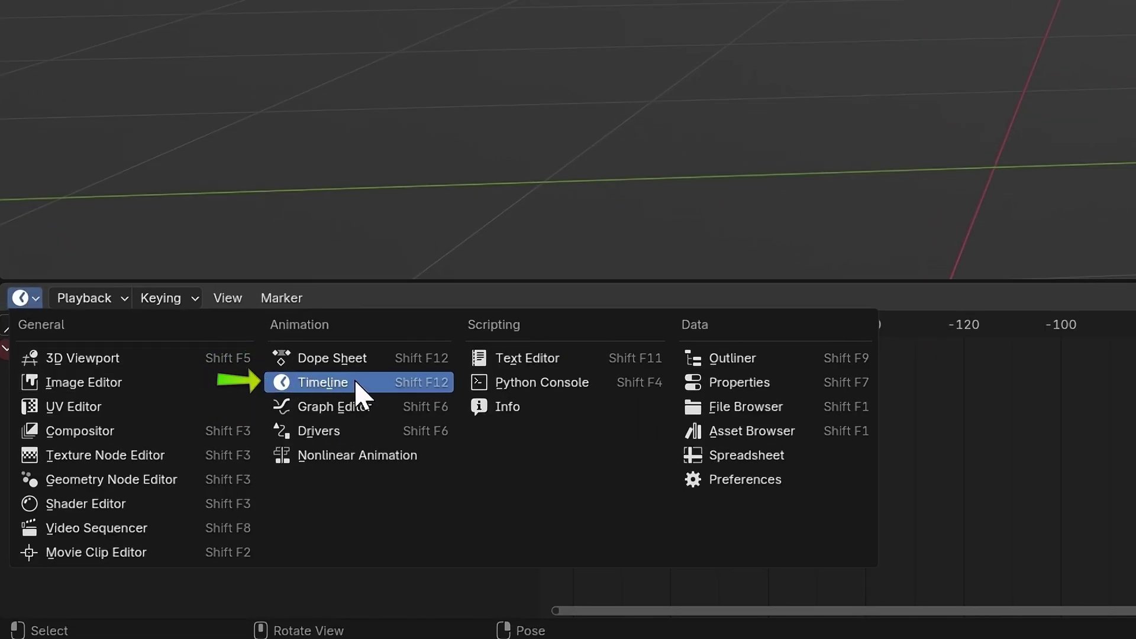
left_click(355, 391)
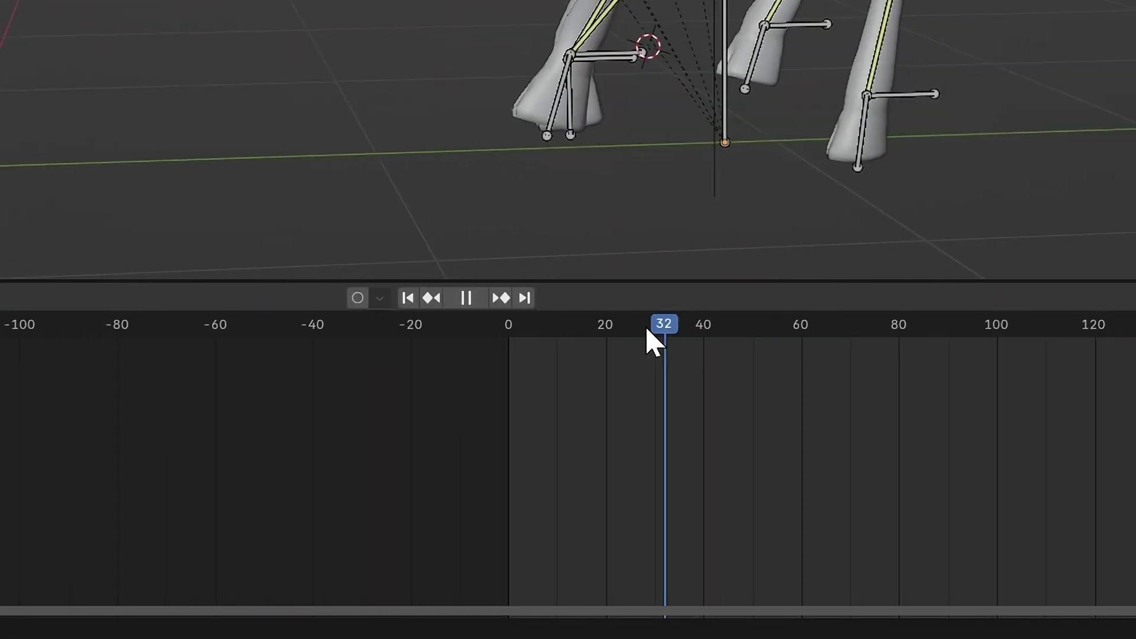
left_click_drag(654, 338, 514, 347)
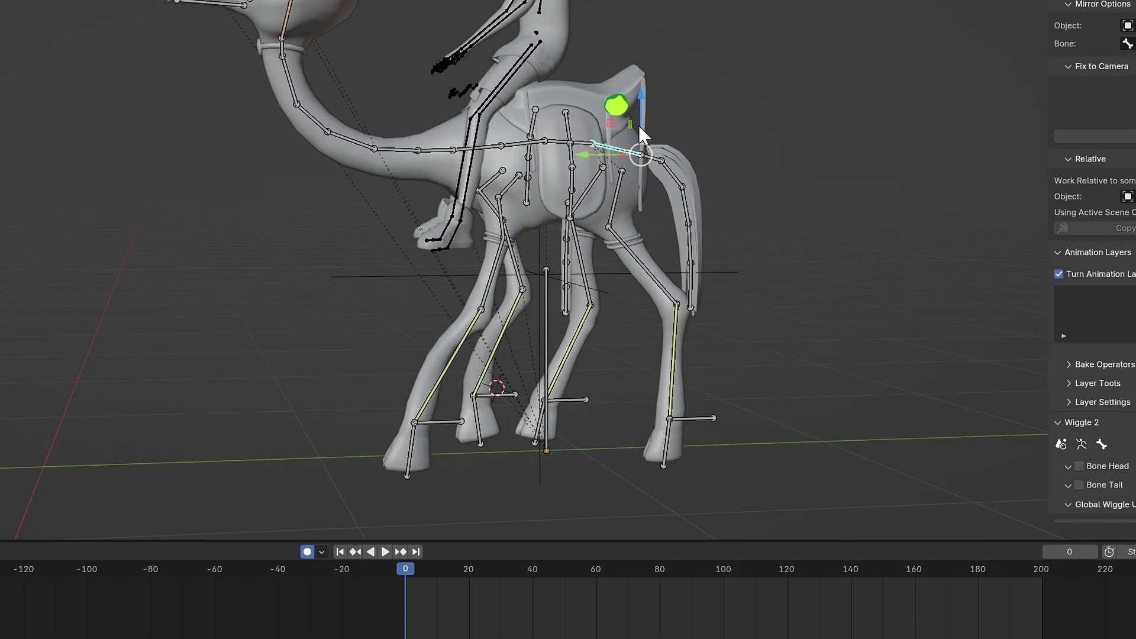
left_click_drag(639, 93, 636, 94)
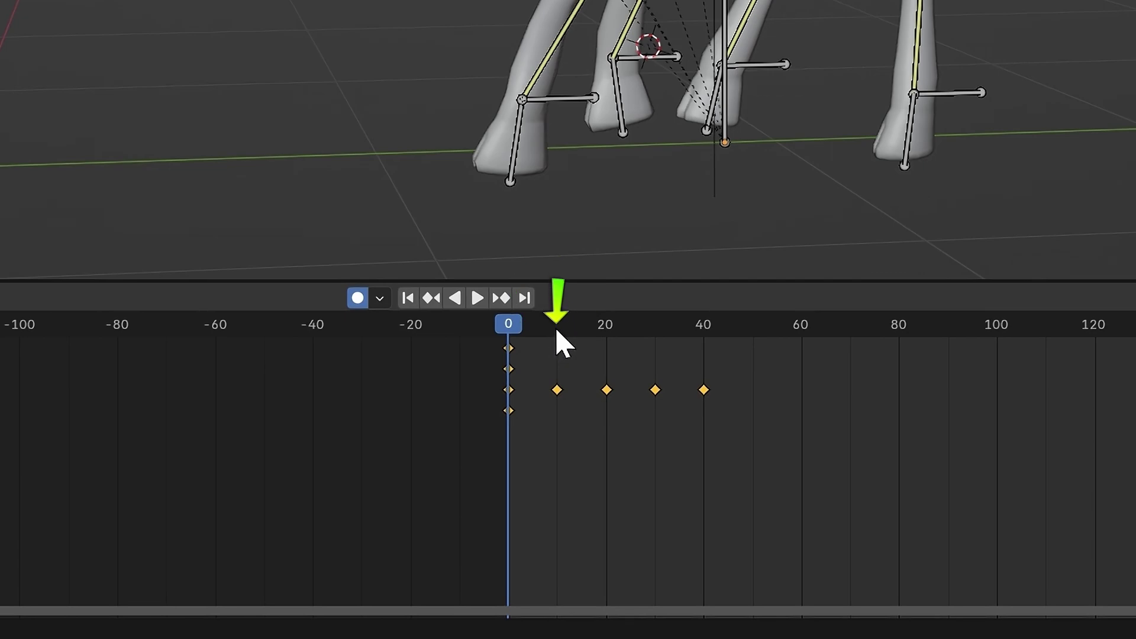
left_click(437, 581)
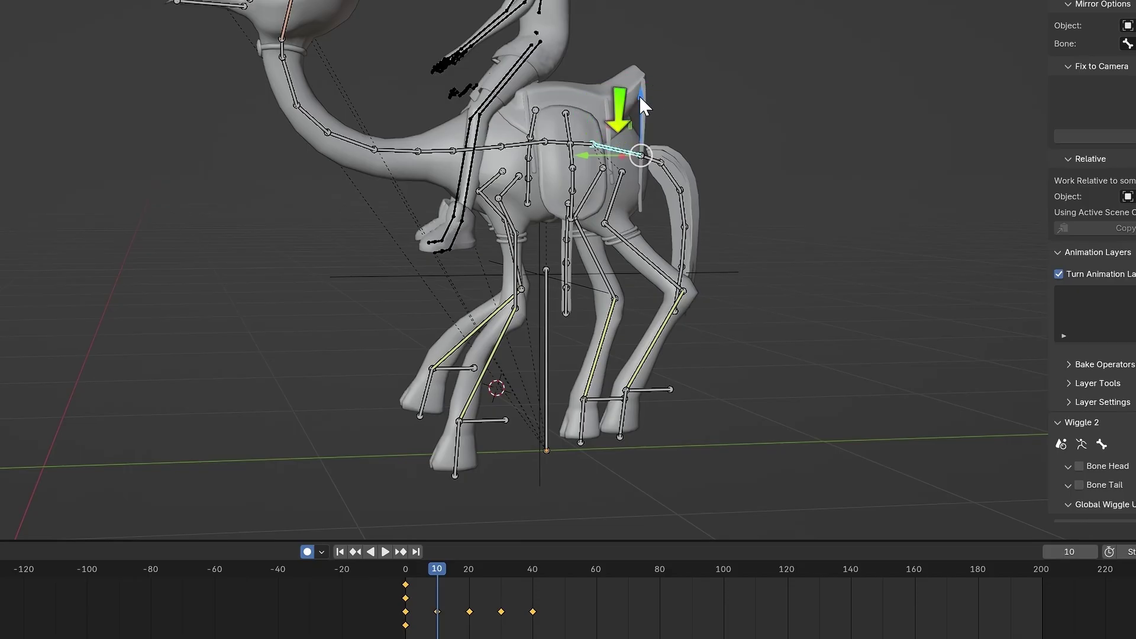
left_click_drag(639, 93, 640, 129)
Step: Select the frame 0 back-bone keys, move to frame 20 and show the Graph Editor
left_click_drag(420, 638, 412, 613)
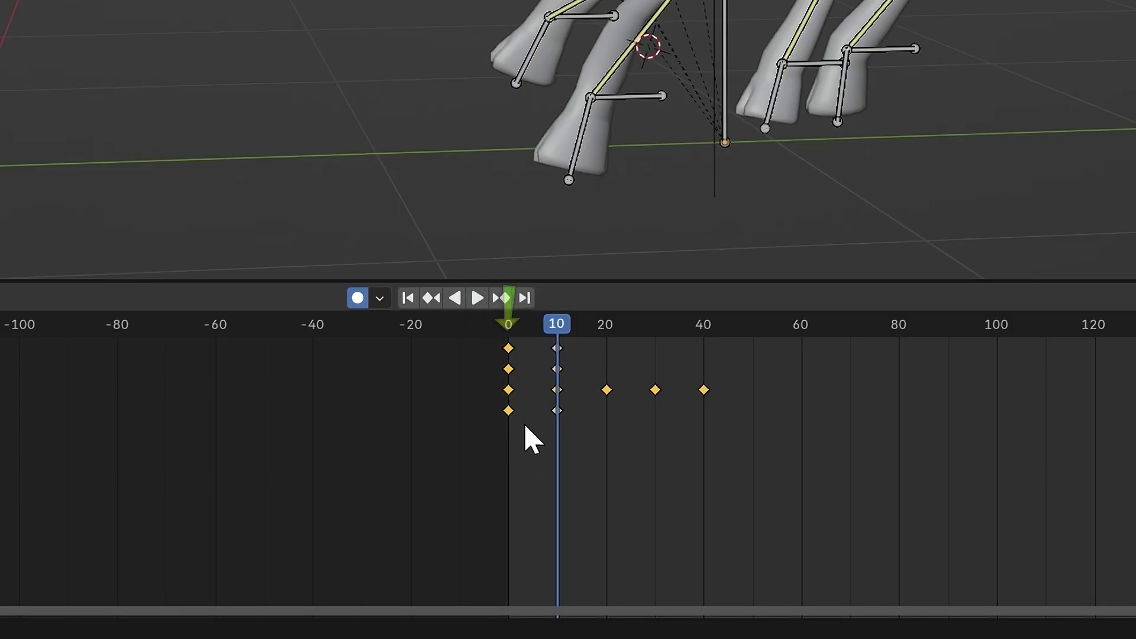
left_click(606, 327)
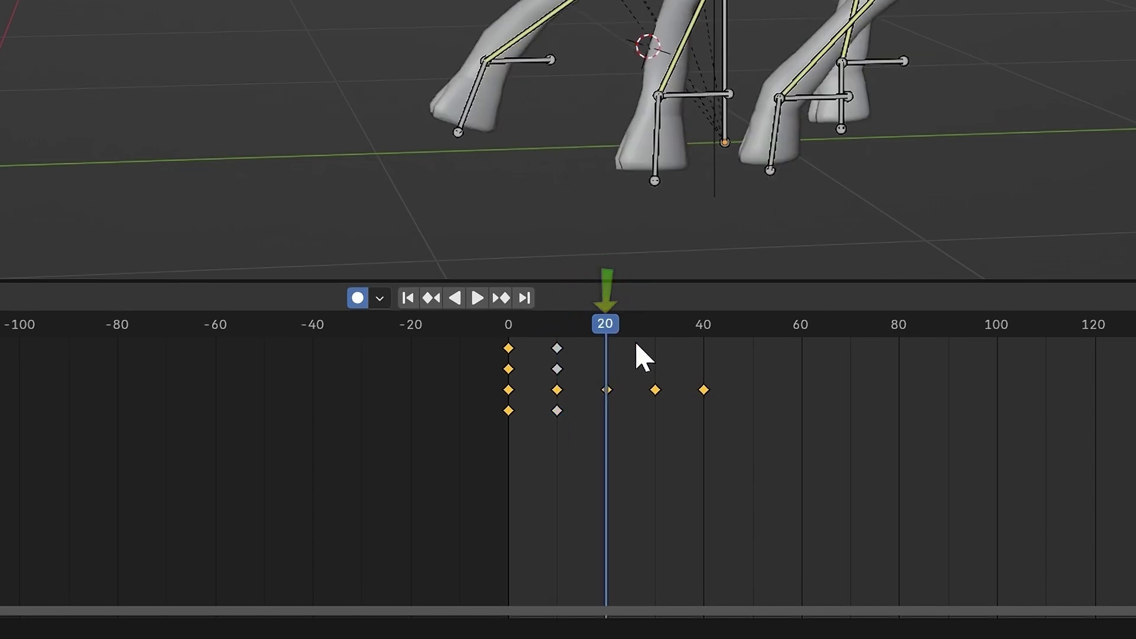
left_click(13, 297)
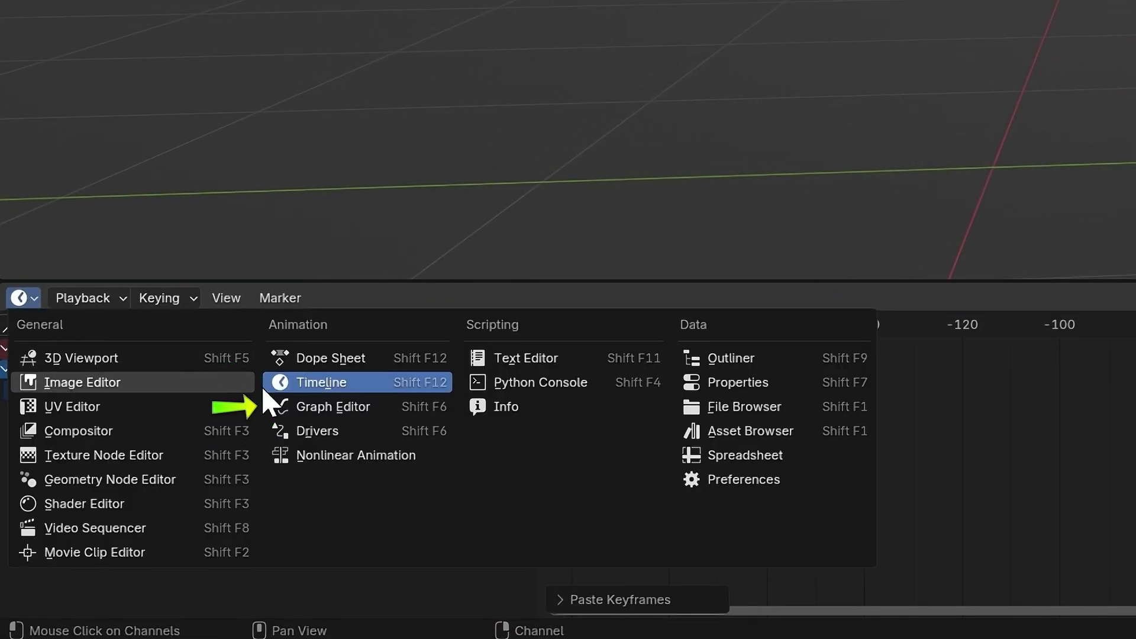
left_click(330, 414)
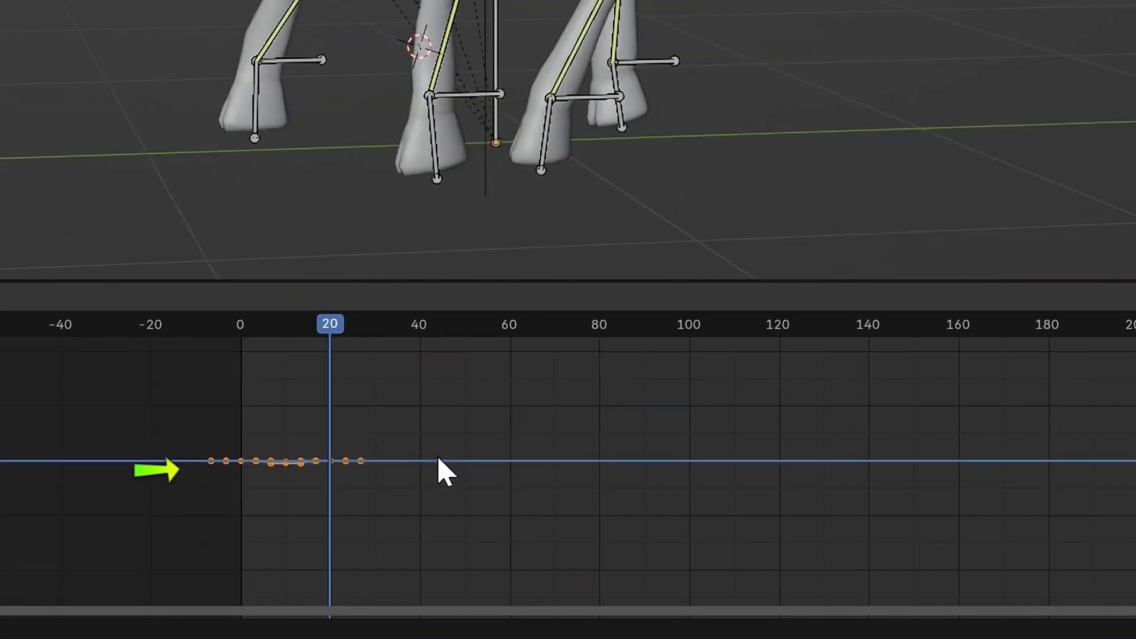
Step: Loop the back-bone bob with a Cycles modifier
key("shift+ctrl+m")
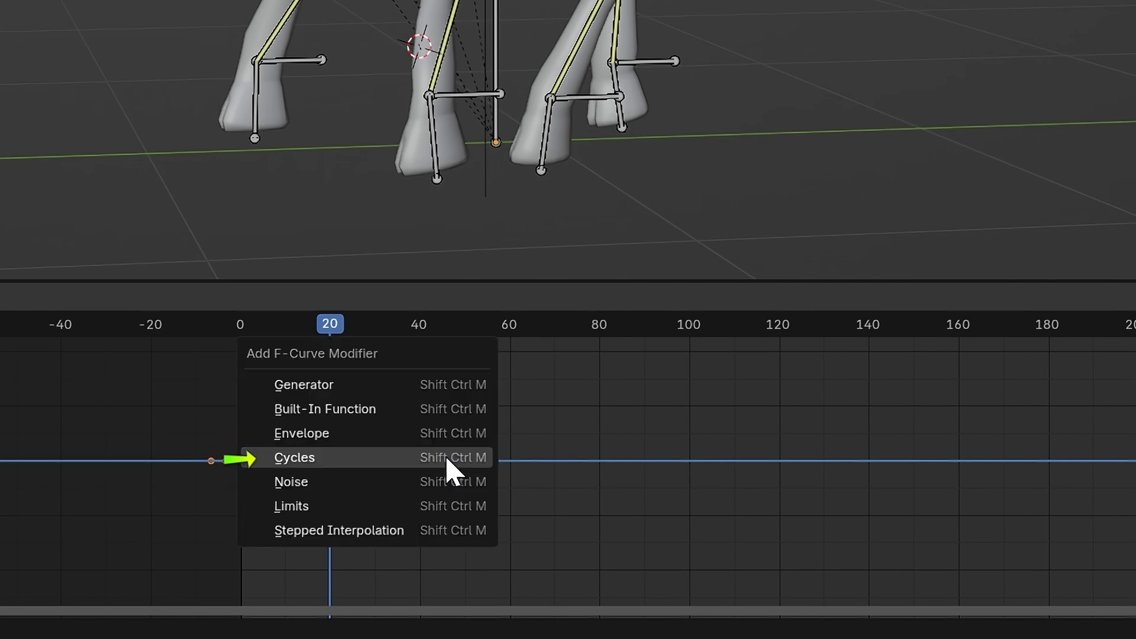
left_click(450, 470)
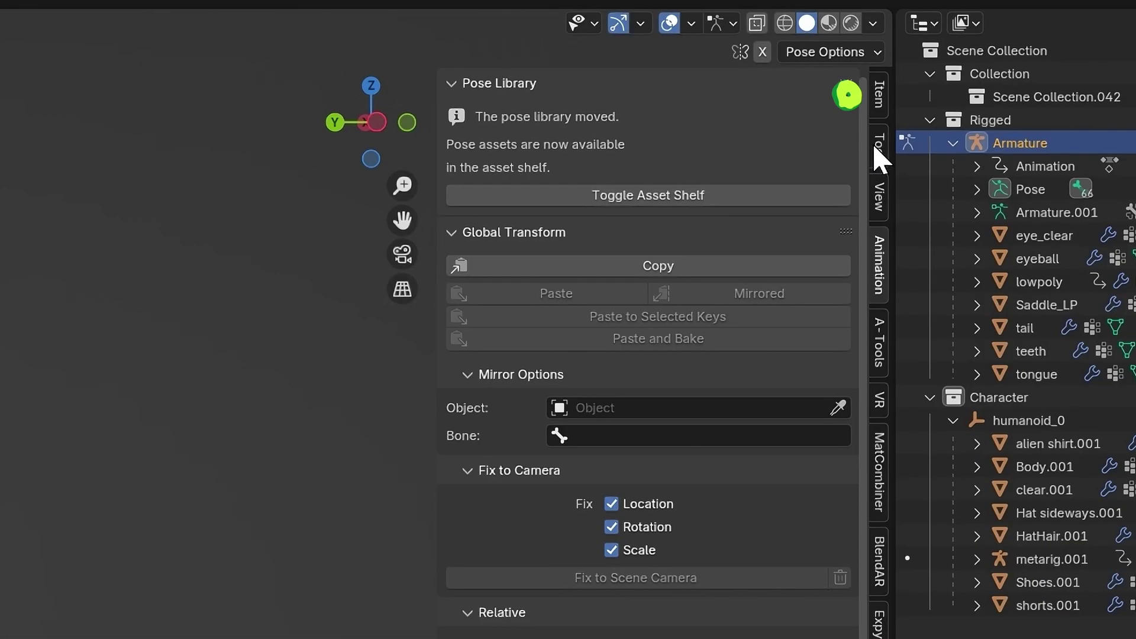
left_click(879, 97)
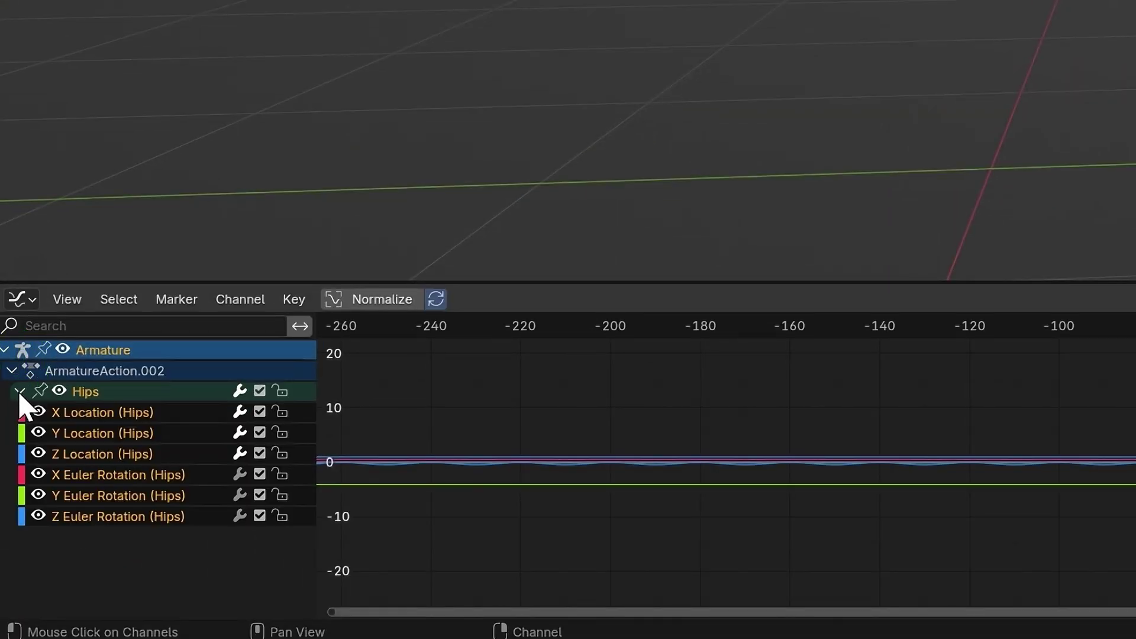
Step: Add a Noise modifier to the Hips X Euler Rotation curve
left_click(158, 475)
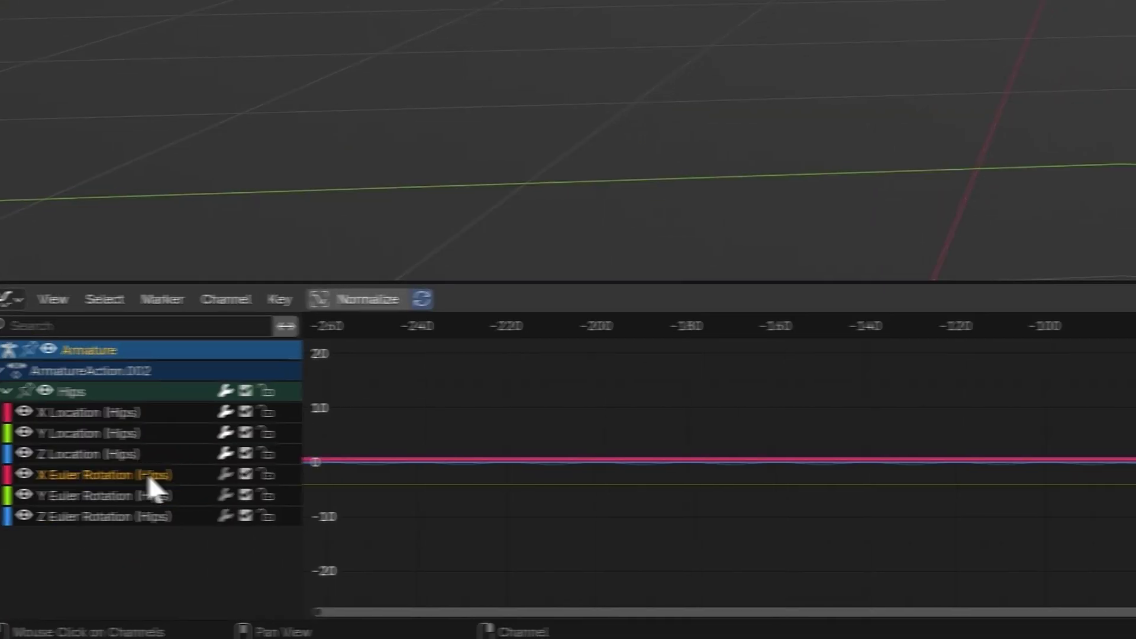
key("n")
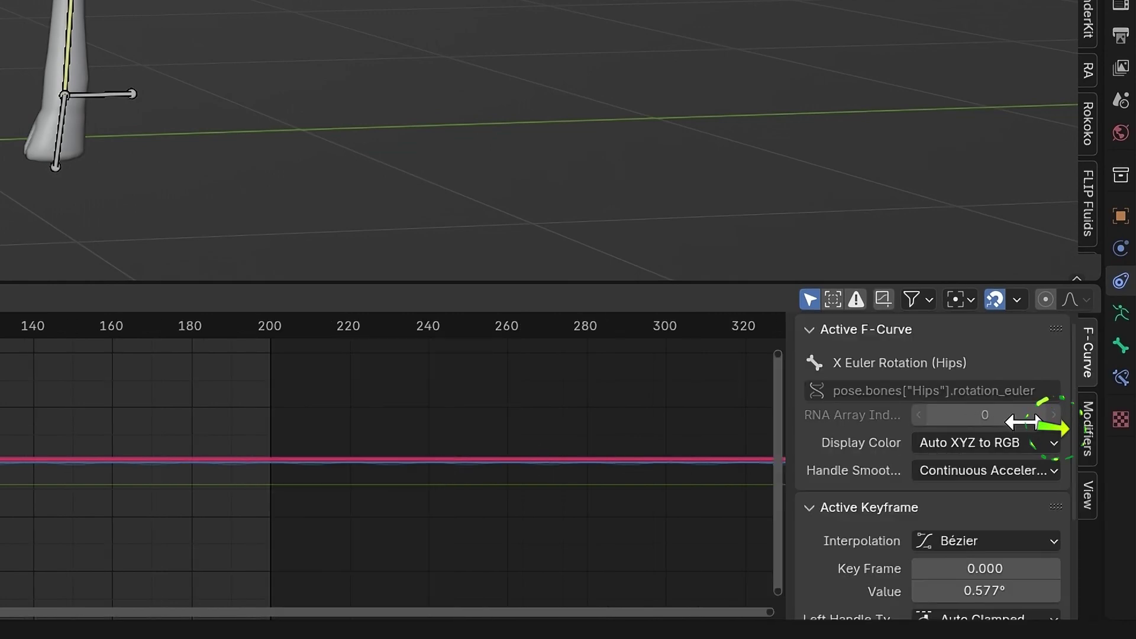
left_click(1090, 435)
left_click(966, 336)
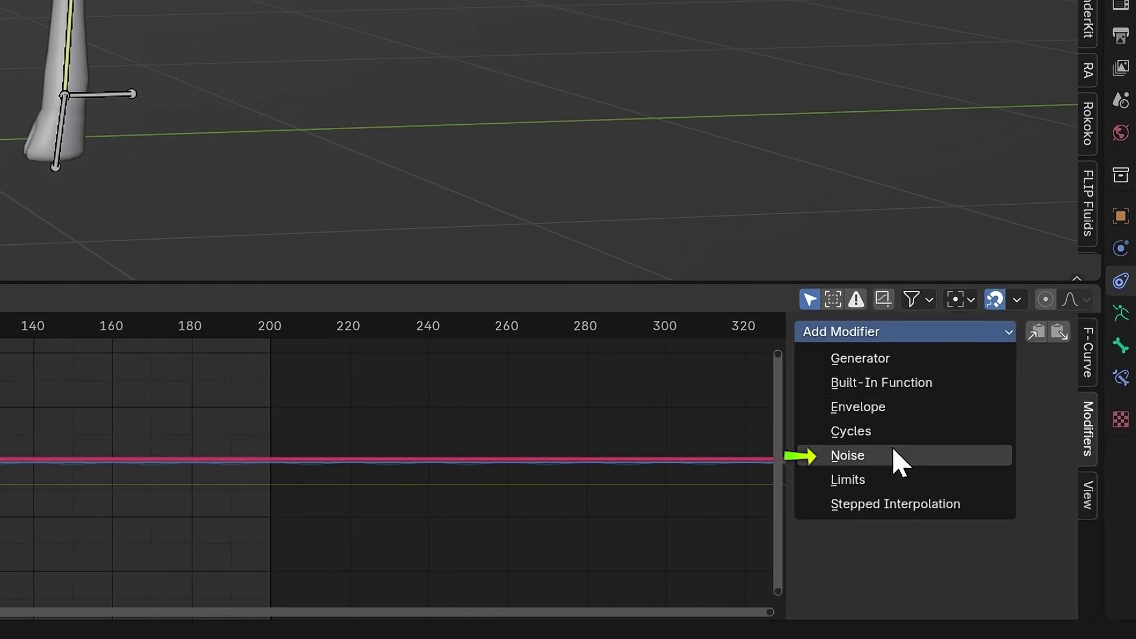
left_click(828, 457)
Step: Set noise strength 0.1 and scale -15, paste it to the other rotation curves, offset Z phase
left_click(1010, 452)
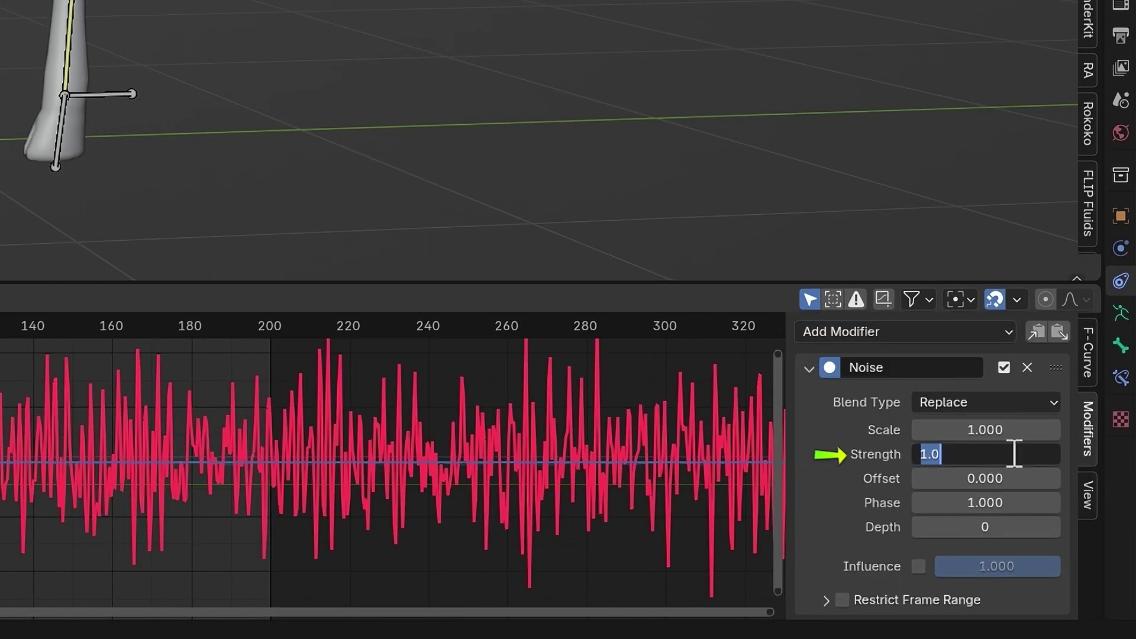
key("Return")
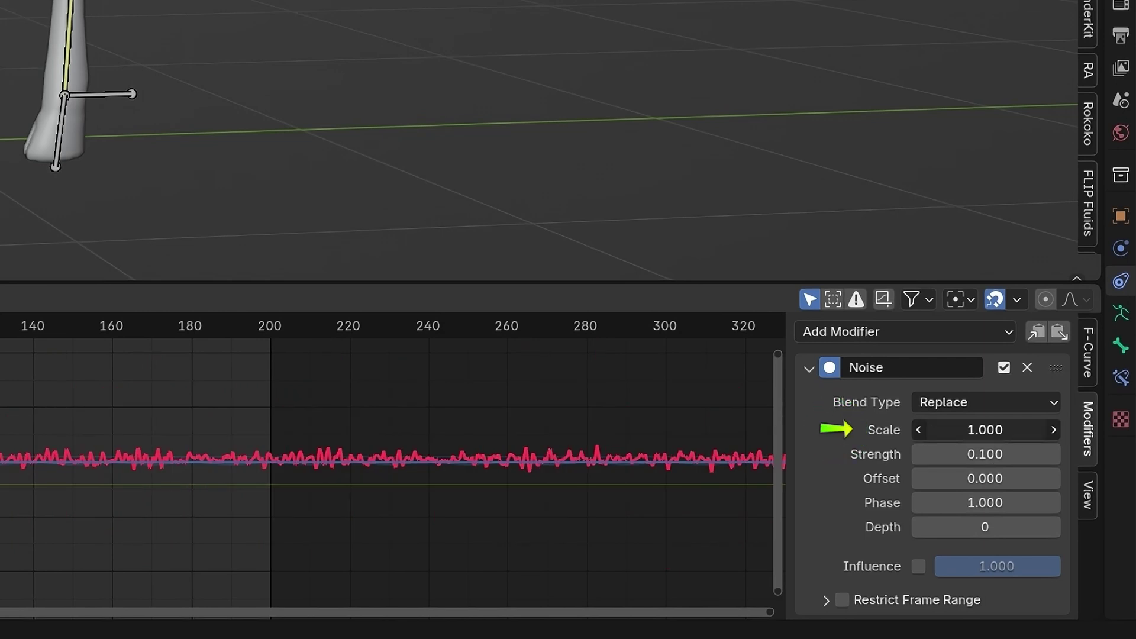
key("Return")
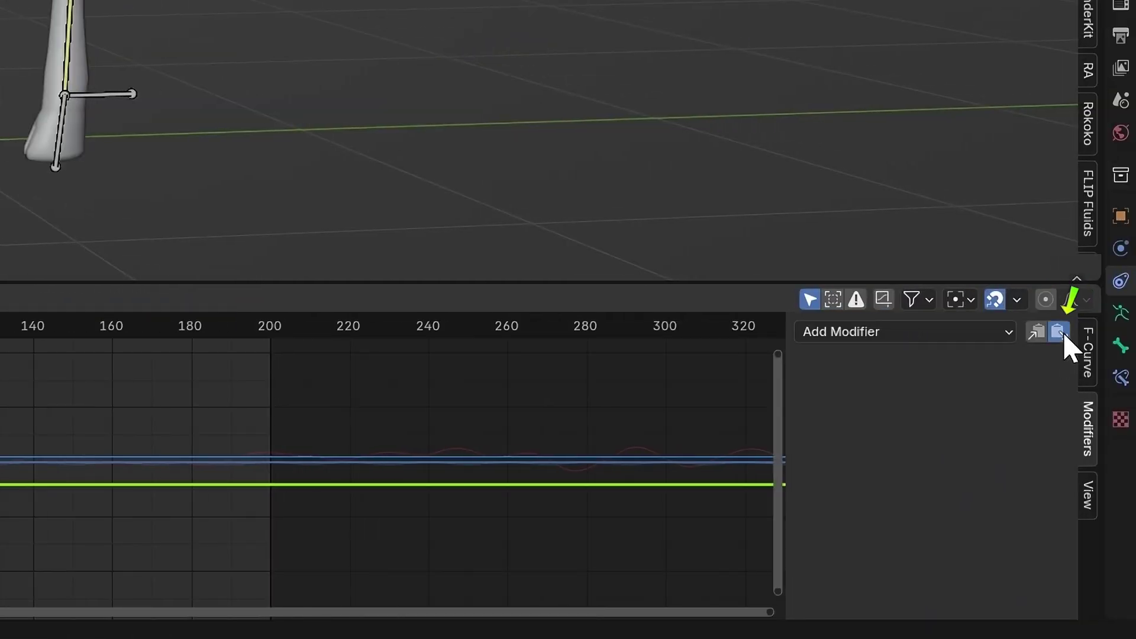
left_click(1058, 331)
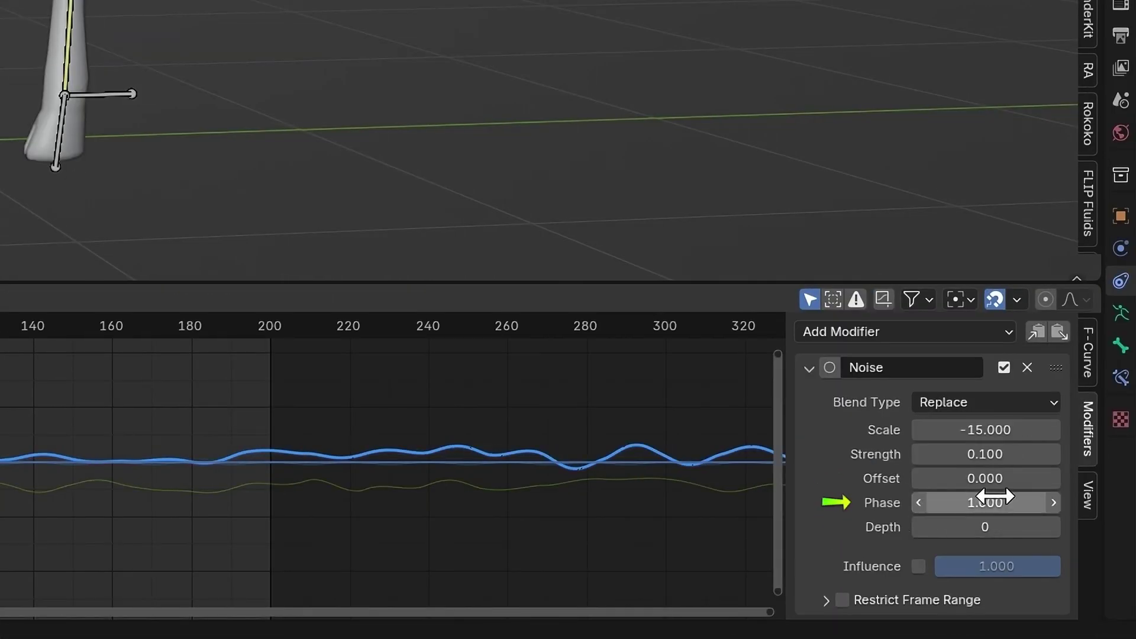
left_click_drag(1006, 502, 961, 502)
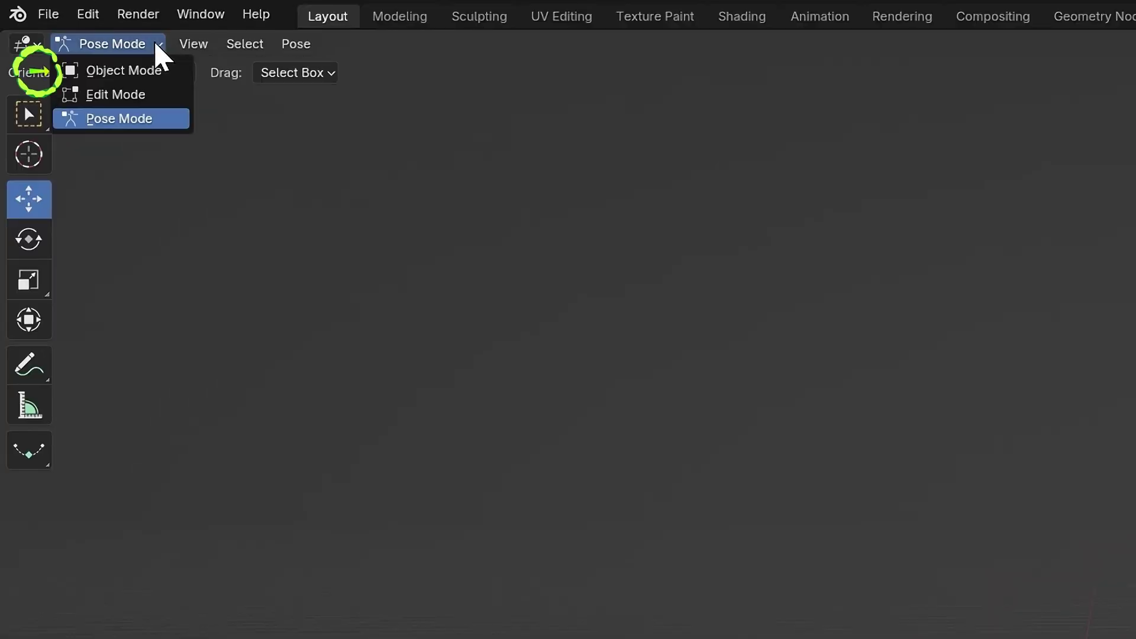
Step: Give humanoid_0 a Child Of constraint to Armature's Hips bone and set its inverse
left_click(147, 72)
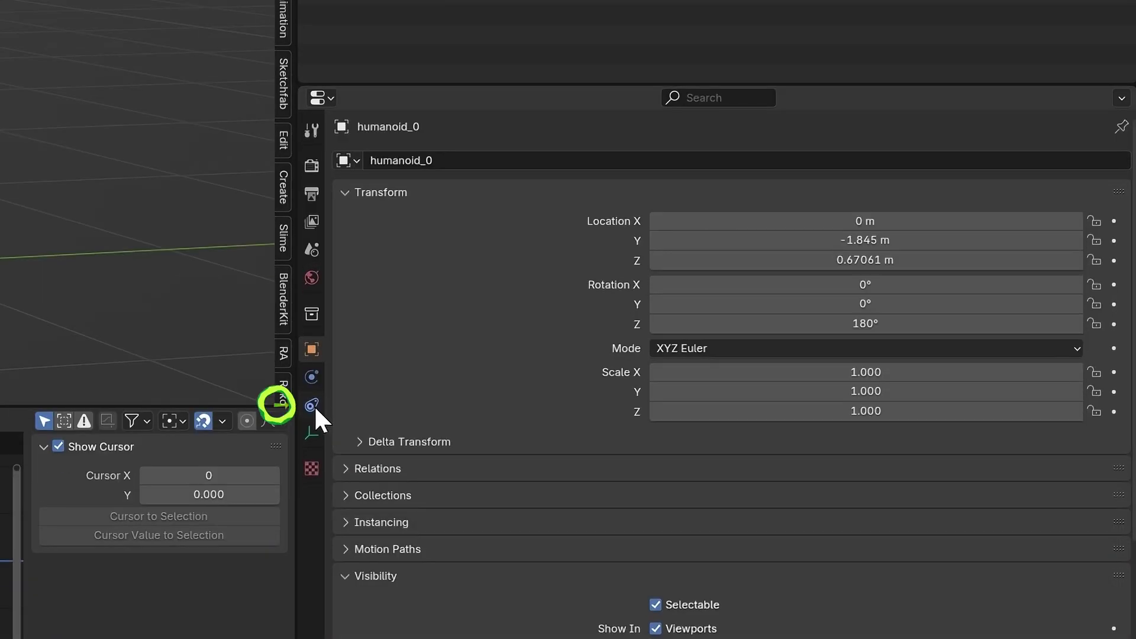
left_click(311, 404)
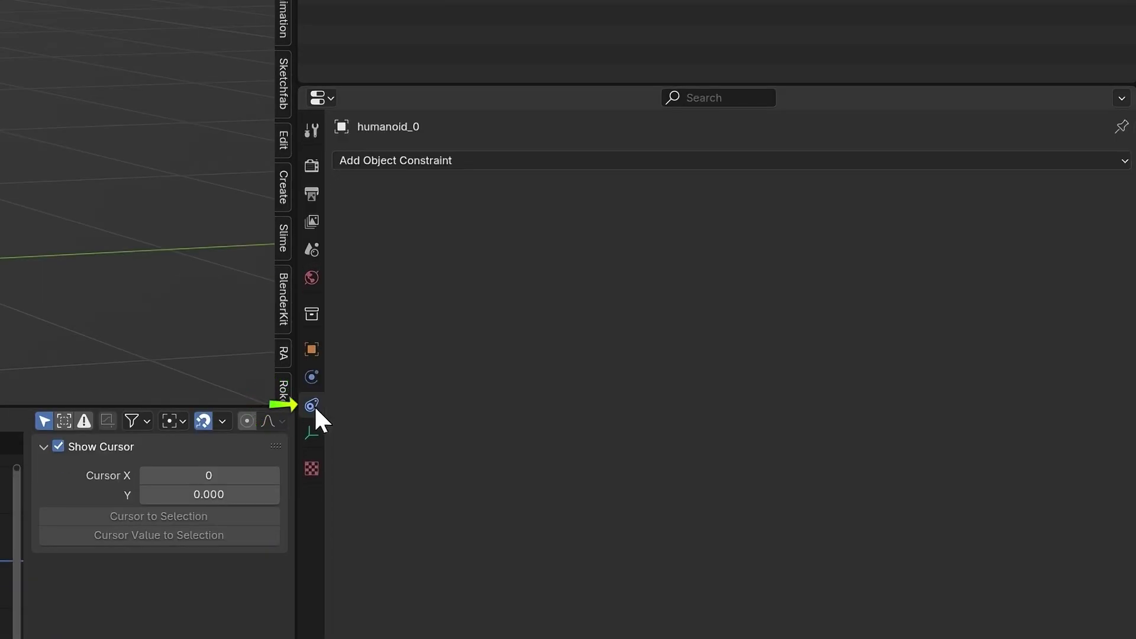
left_click(963, 166)
left_click(872, 251)
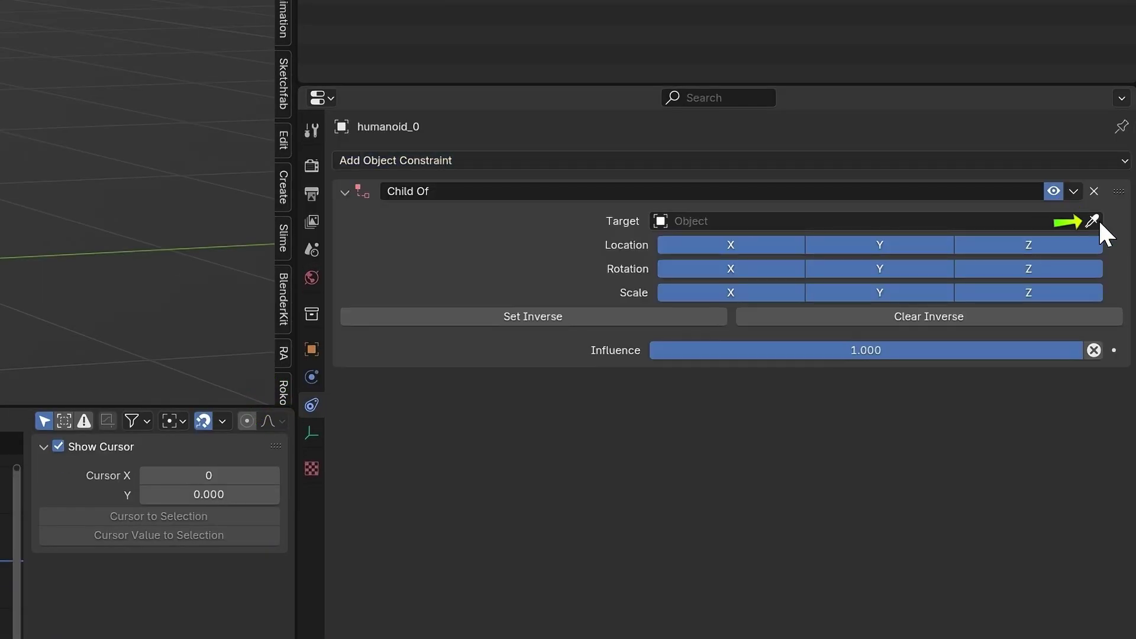
left_click(1091, 222)
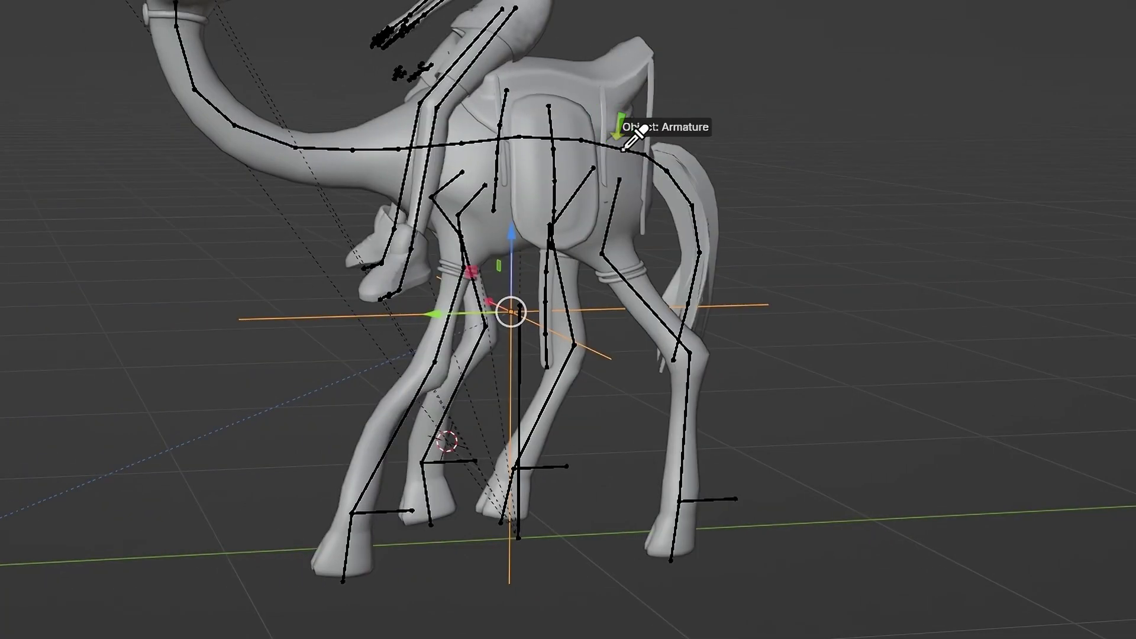
left_click(625, 148)
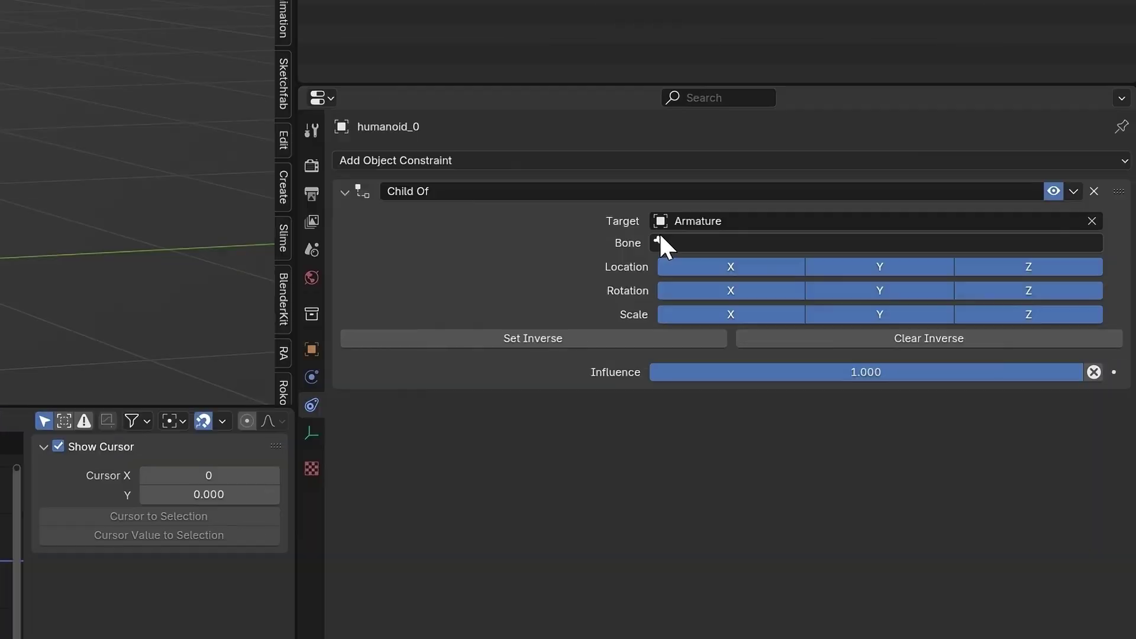
left_click(664, 241)
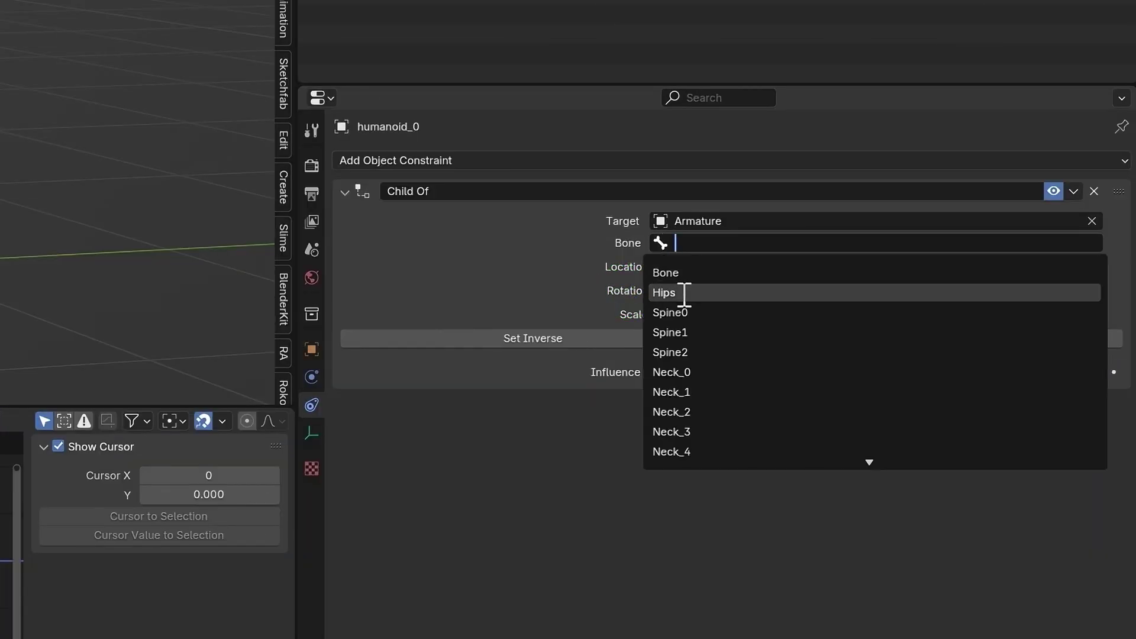
left_click(684, 292)
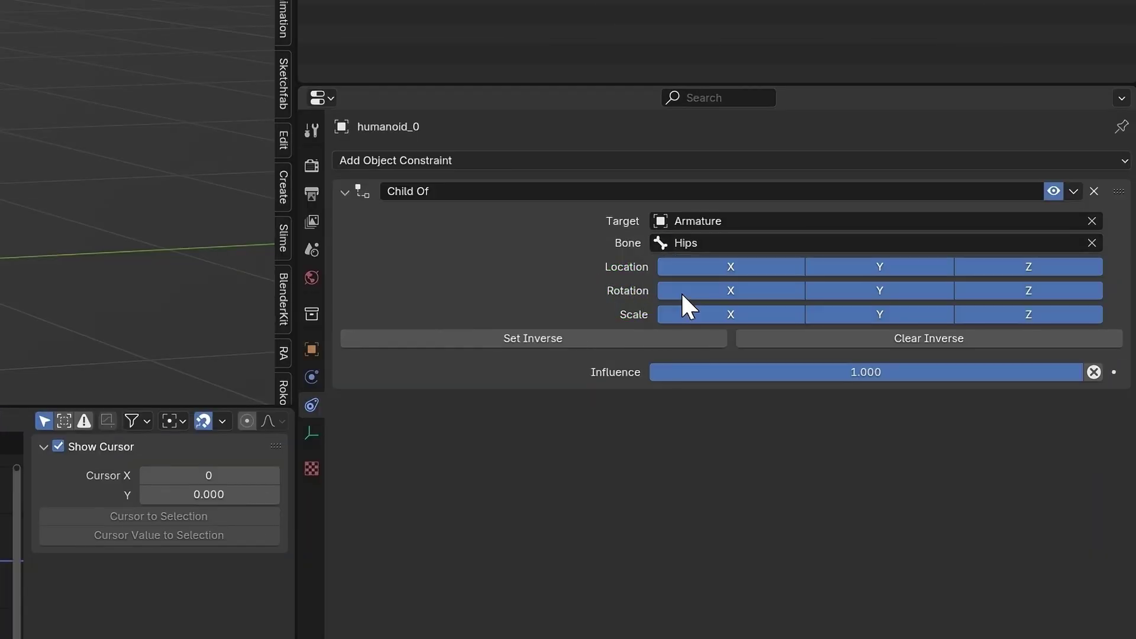
left_click(549, 338)
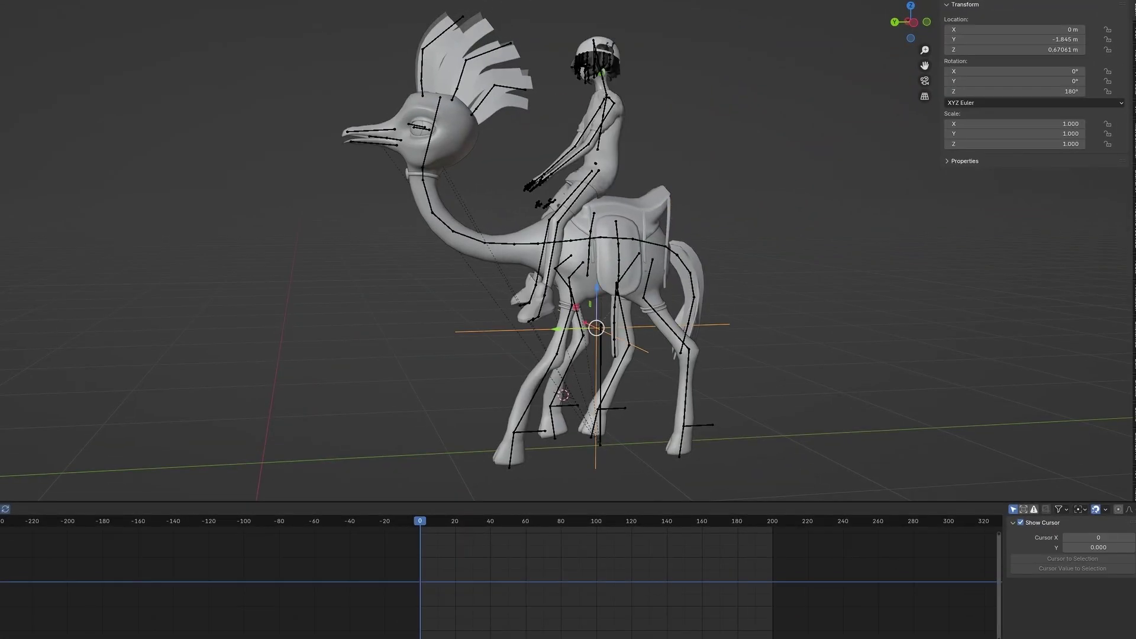
Step: Turn on animation layers for the creature's armature and add a second layer
key("space")
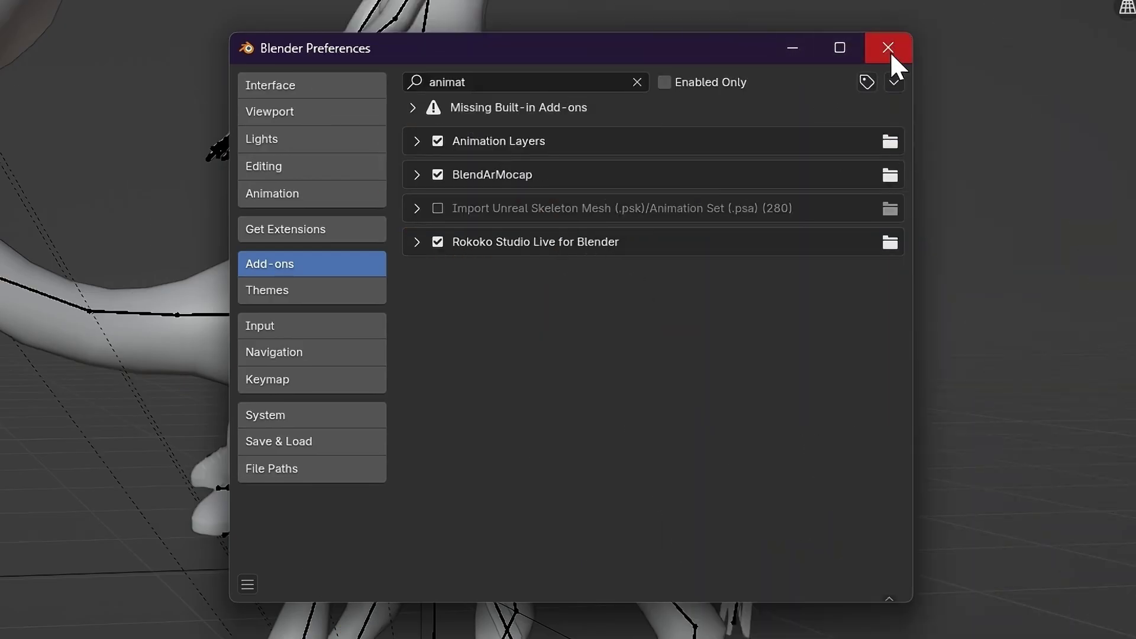
left_click(887, 48)
left_click(598, 318)
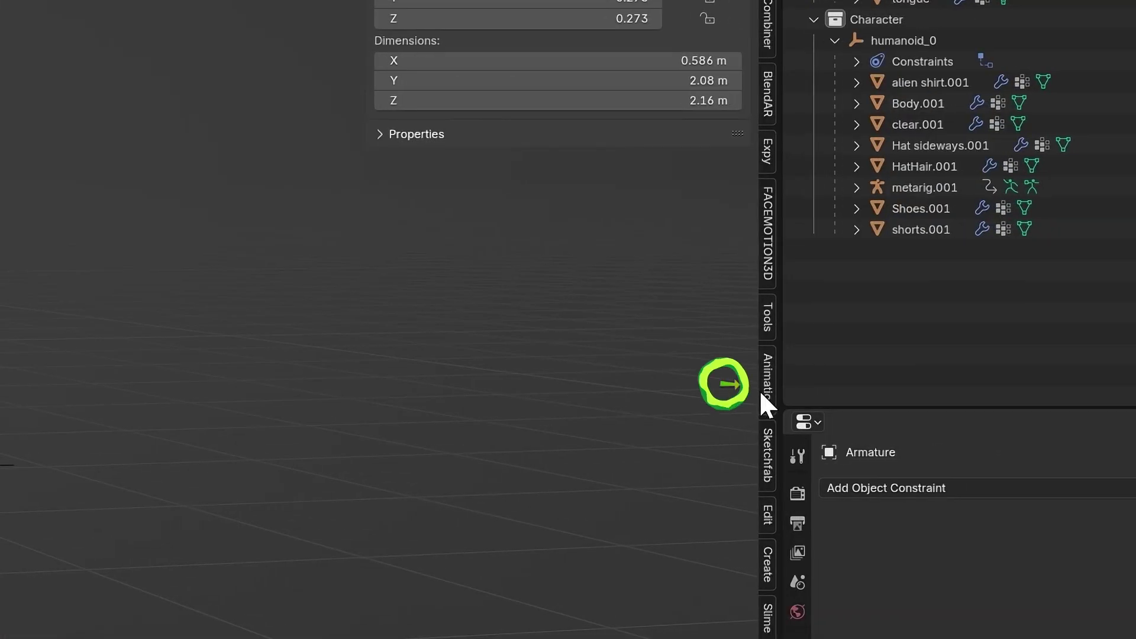
left_click(763, 390)
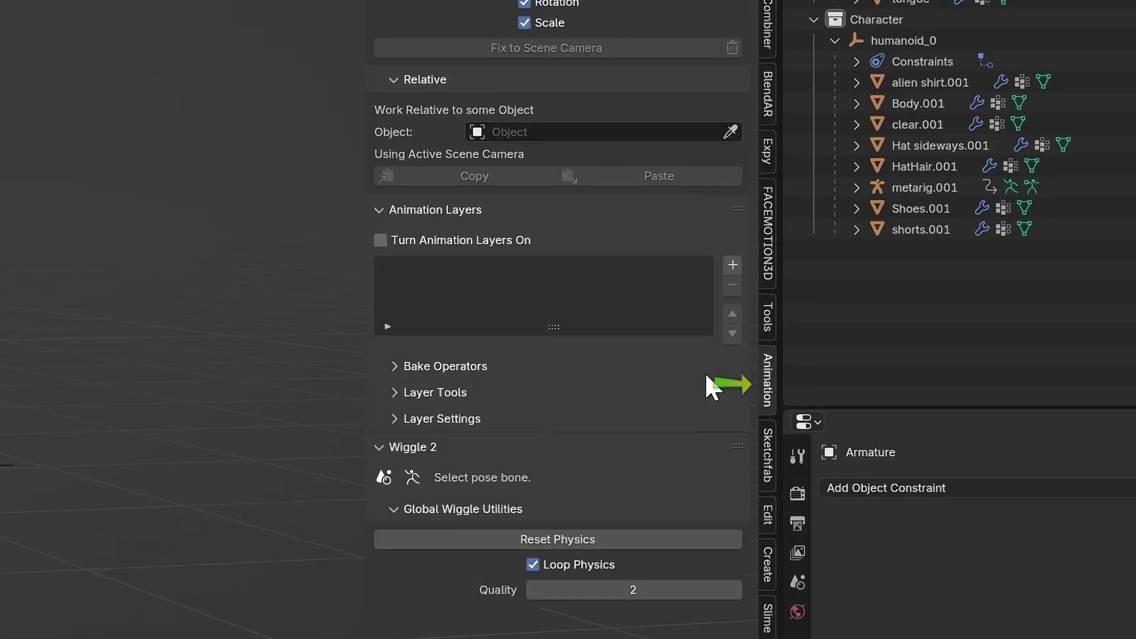
left_click(381, 240)
left_click(732, 268)
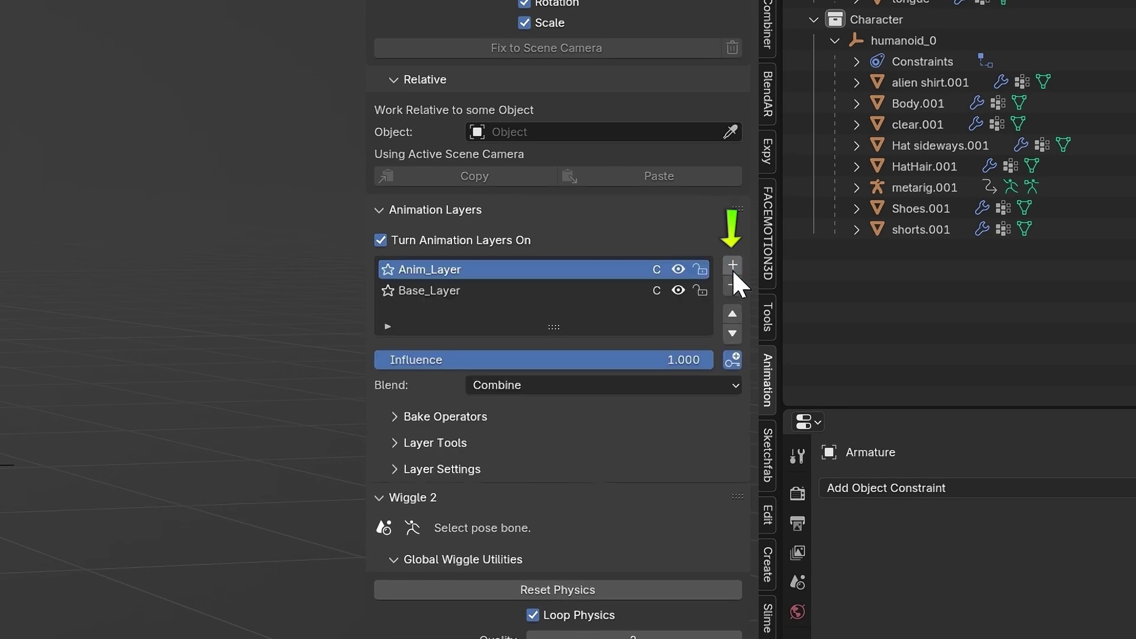
Step: Rename the base layer 'walk cycle' and start naming the top layer 'walk movement'
double_click(450, 291)
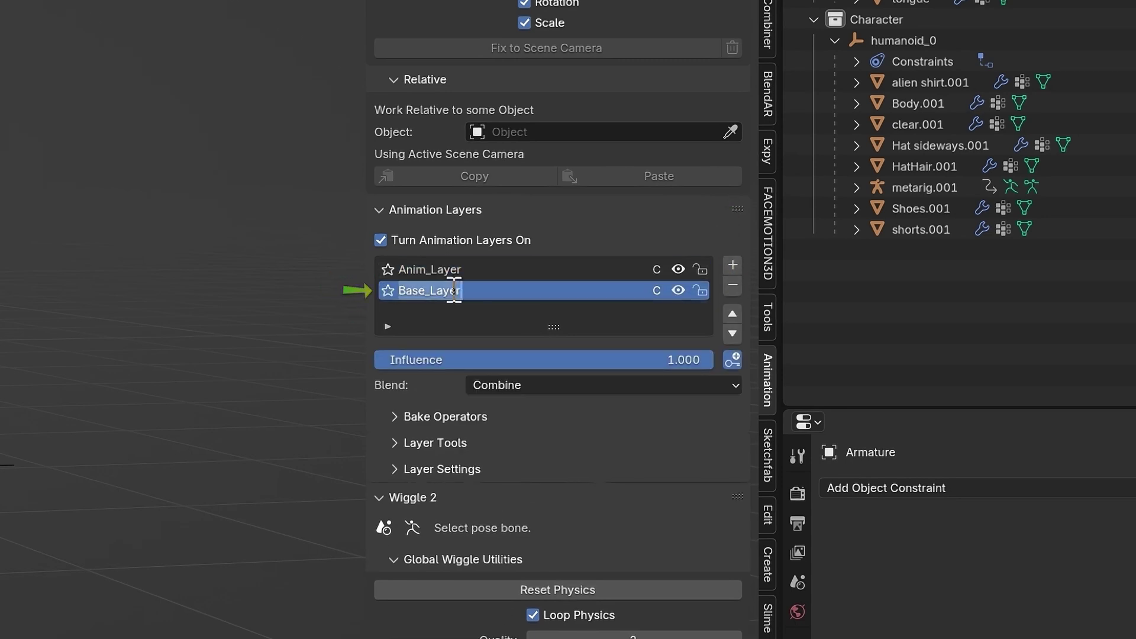
type("walk cycle")
key("Return")
double_click(459, 271)
type("w")
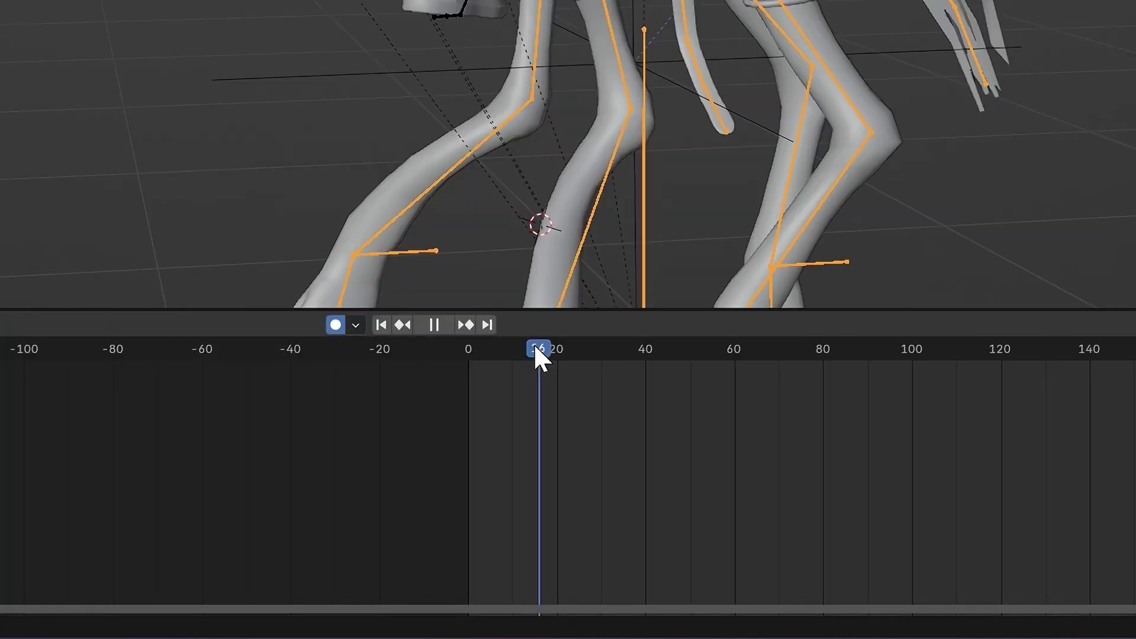
Step: Key the creature moving forward to frame 200 with linear interpolation, then play it back
key("Escape")
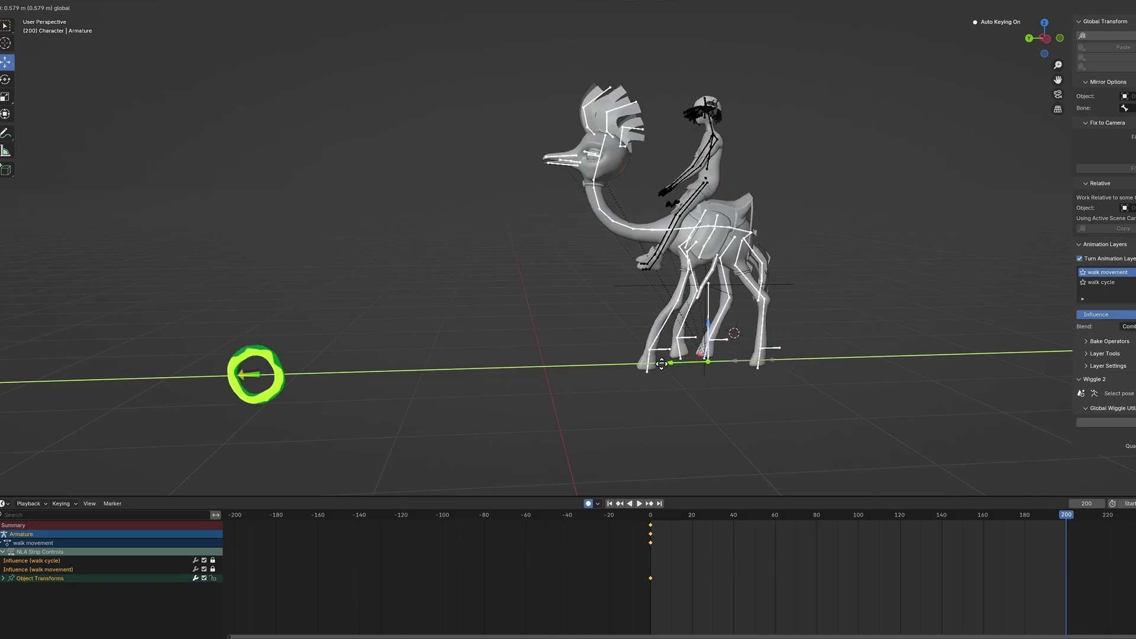
left_click_drag(253, 375, 264, 381)
left_click_drag(1115, 615, 635, 521)
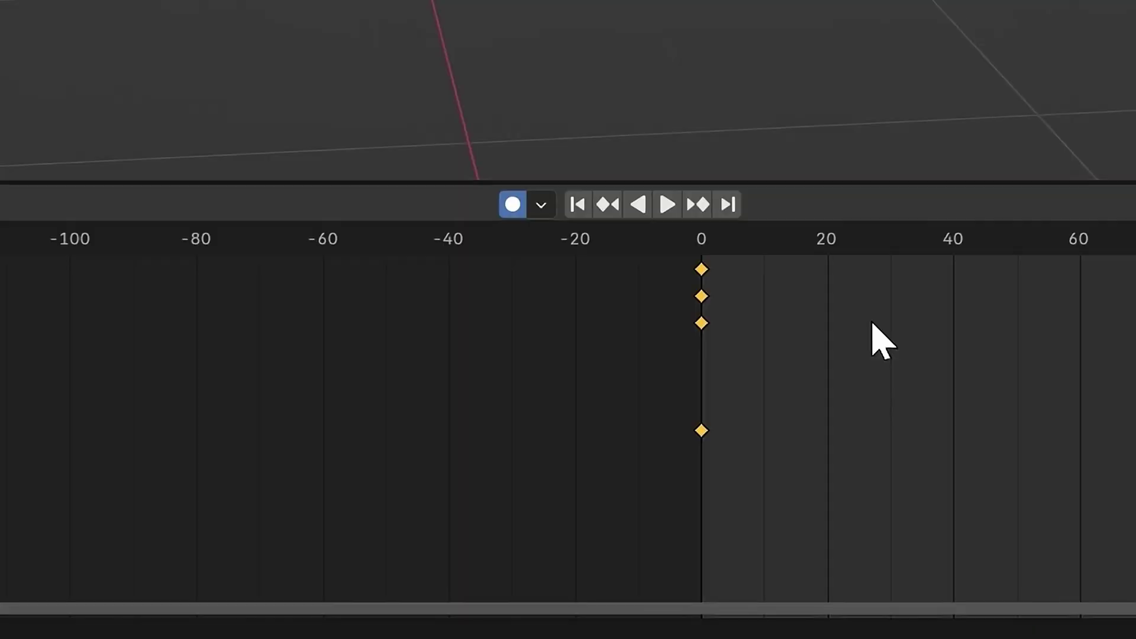
key("t")
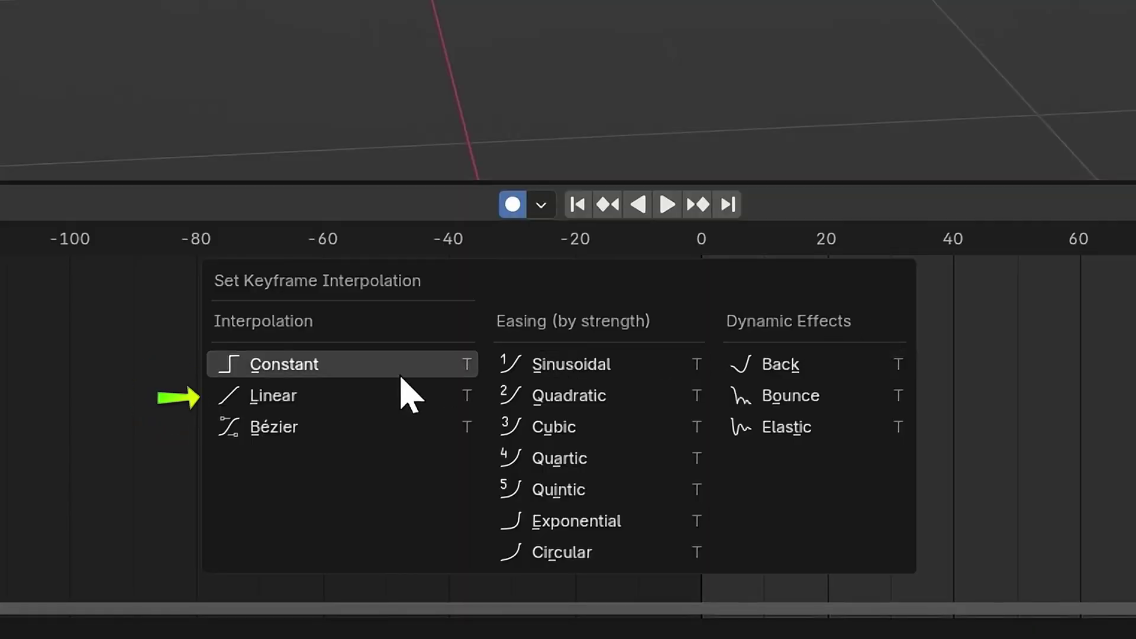
left_click(294, 402)
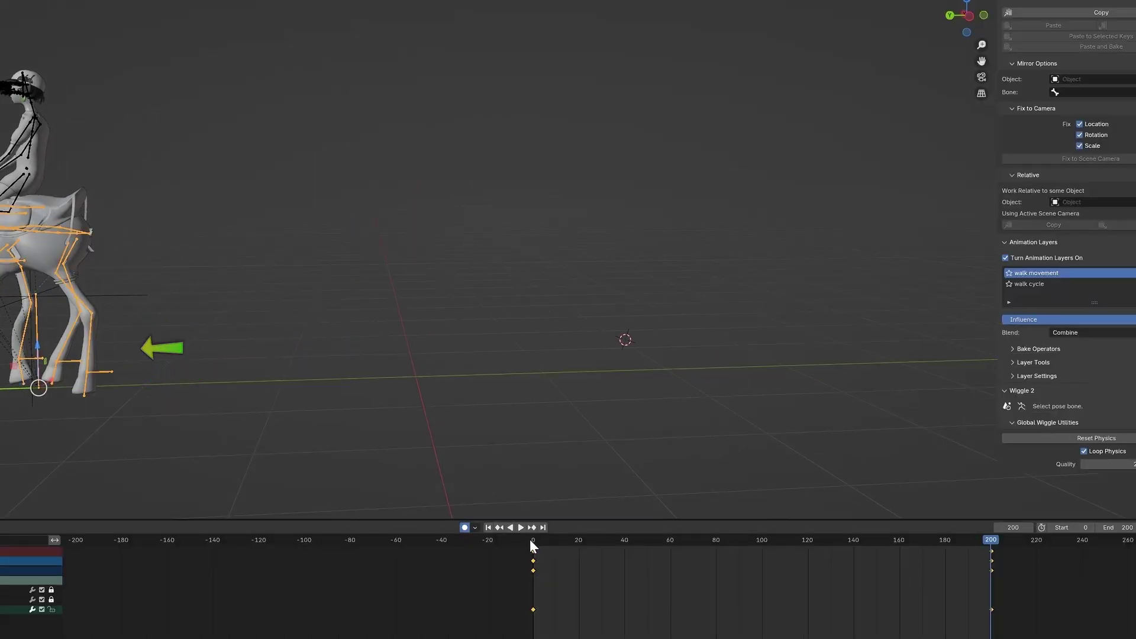
key("space")
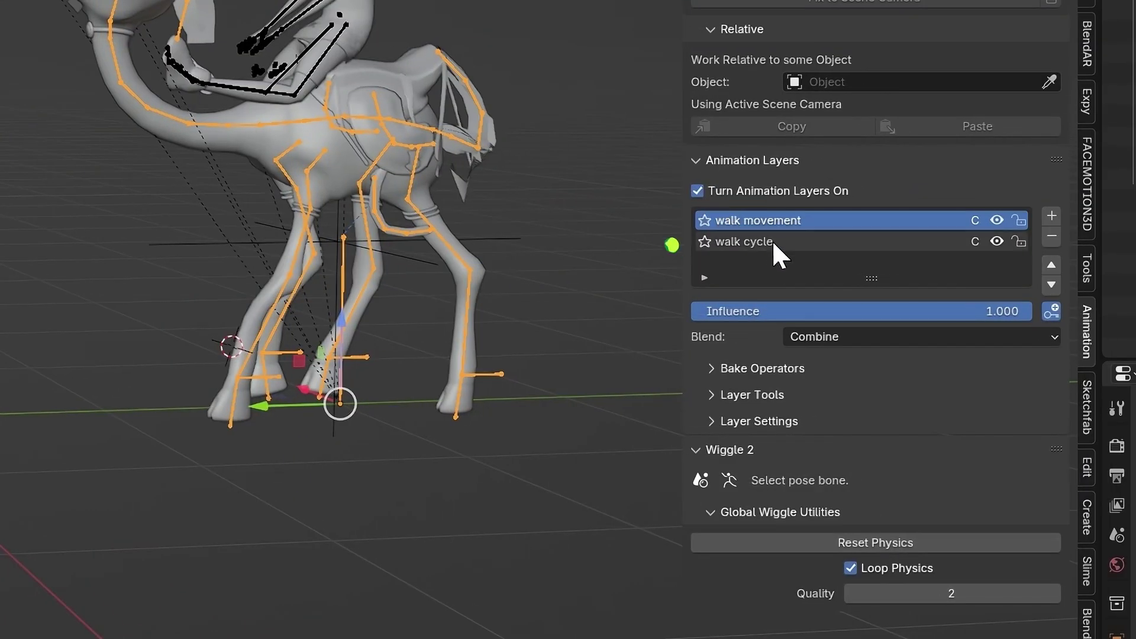
Step: On the walk cycle layer, scale all bone keys slightly closer from frame 0
left_click(773, 243)
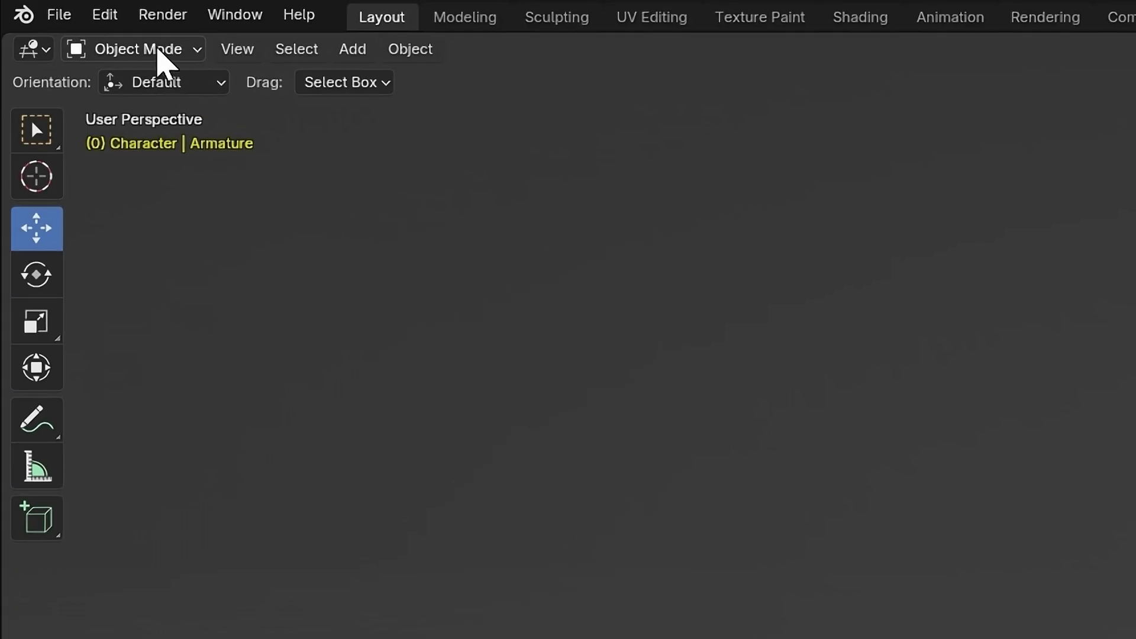
left_click(157, 51)
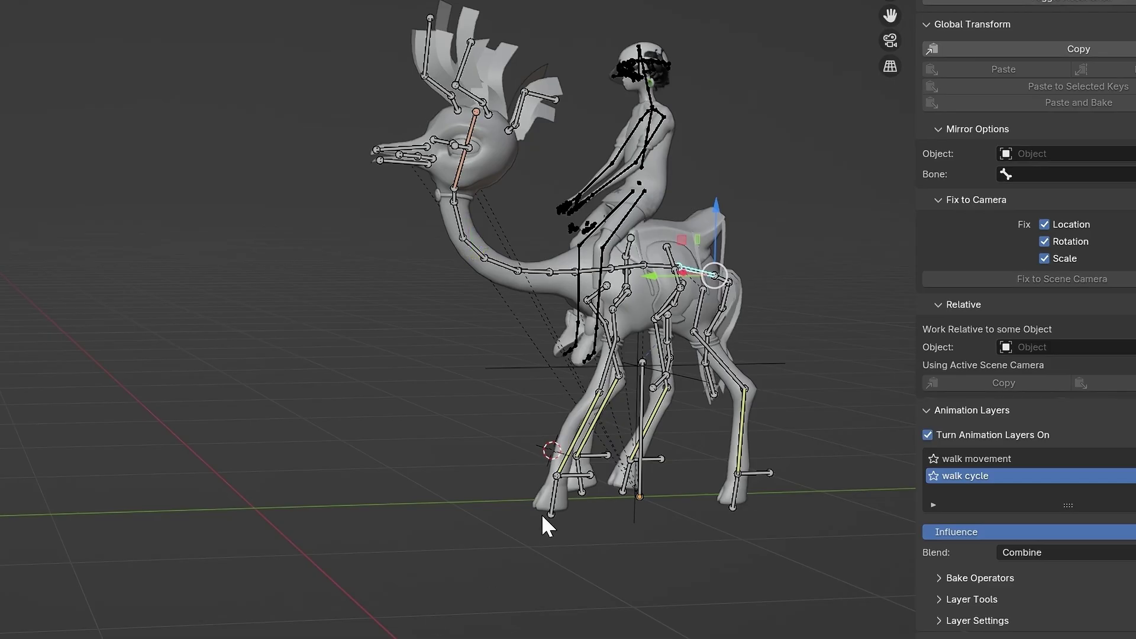
key("a")
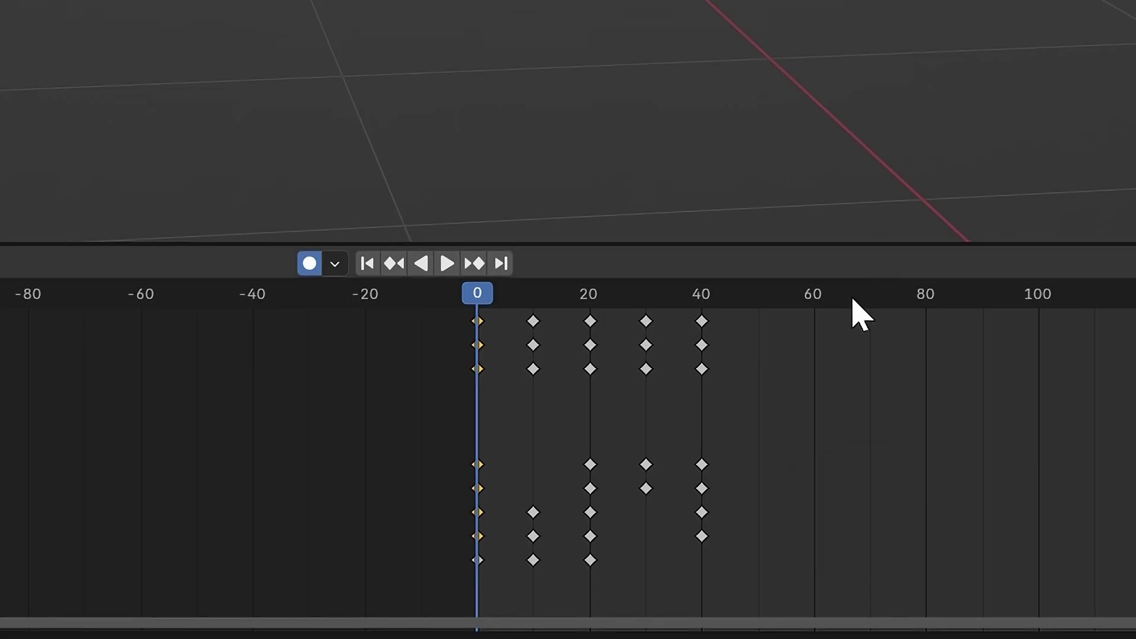
key("a")
key("s")
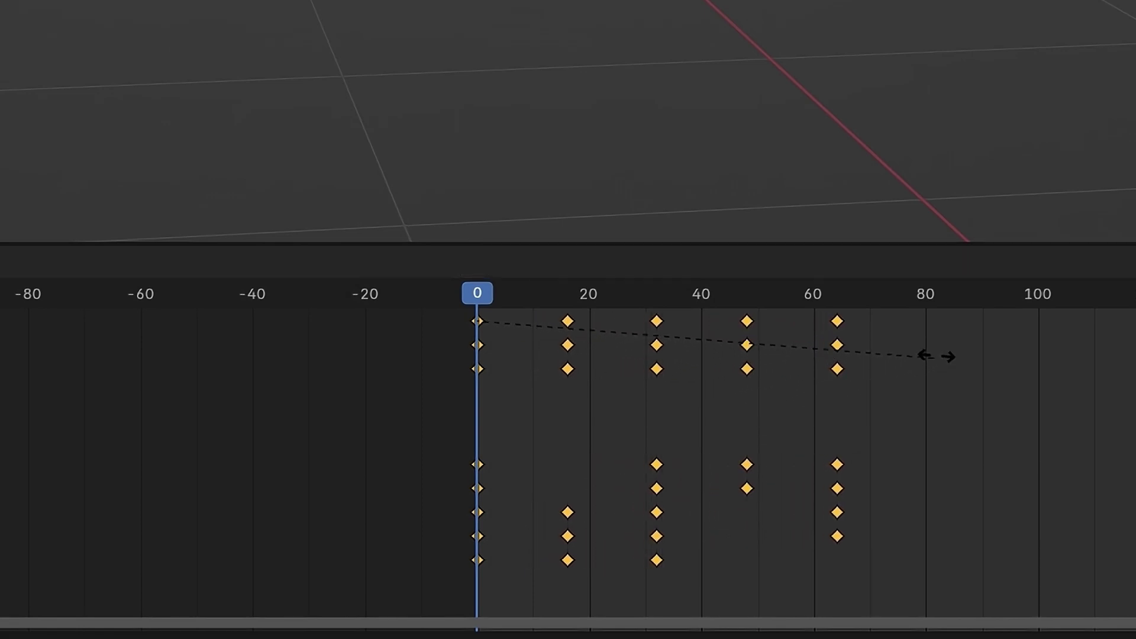
left_click(715, 429)
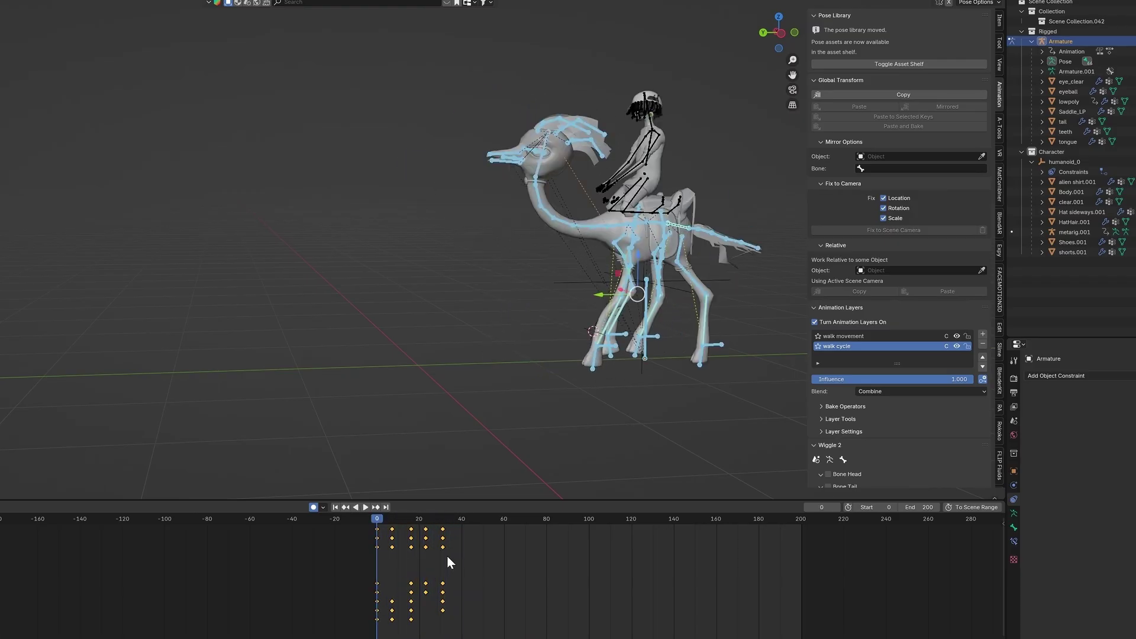
key("s")
left_click(459, 554)
key("space")
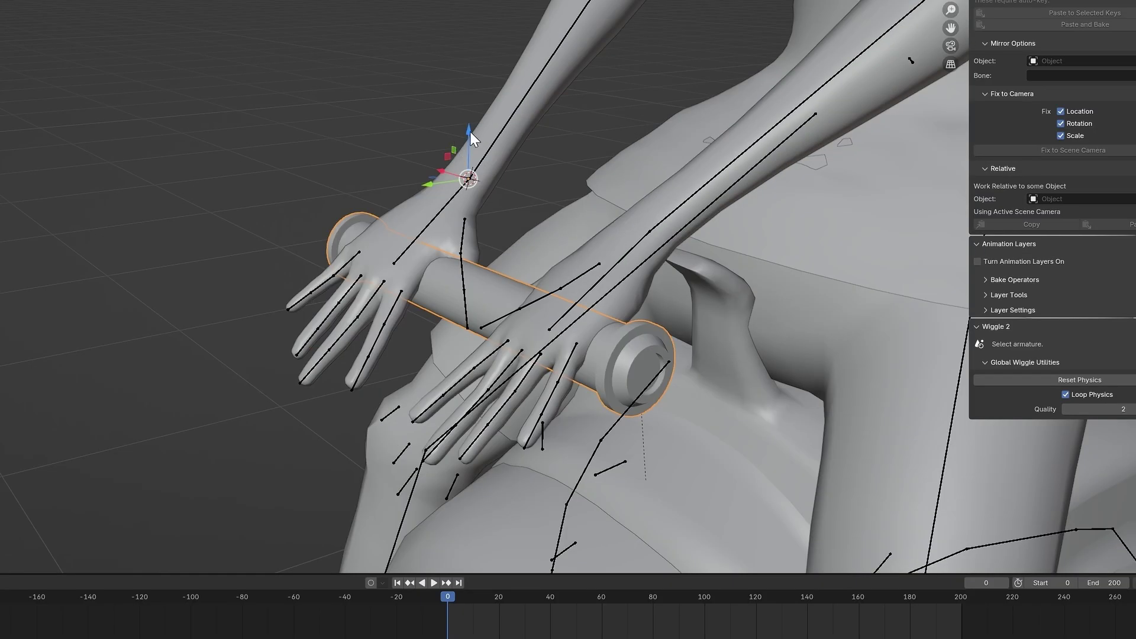
Step: Move the cylinder vertically and constrain it with Child Of to mixamorig:RightHand
key("g")
key("z")
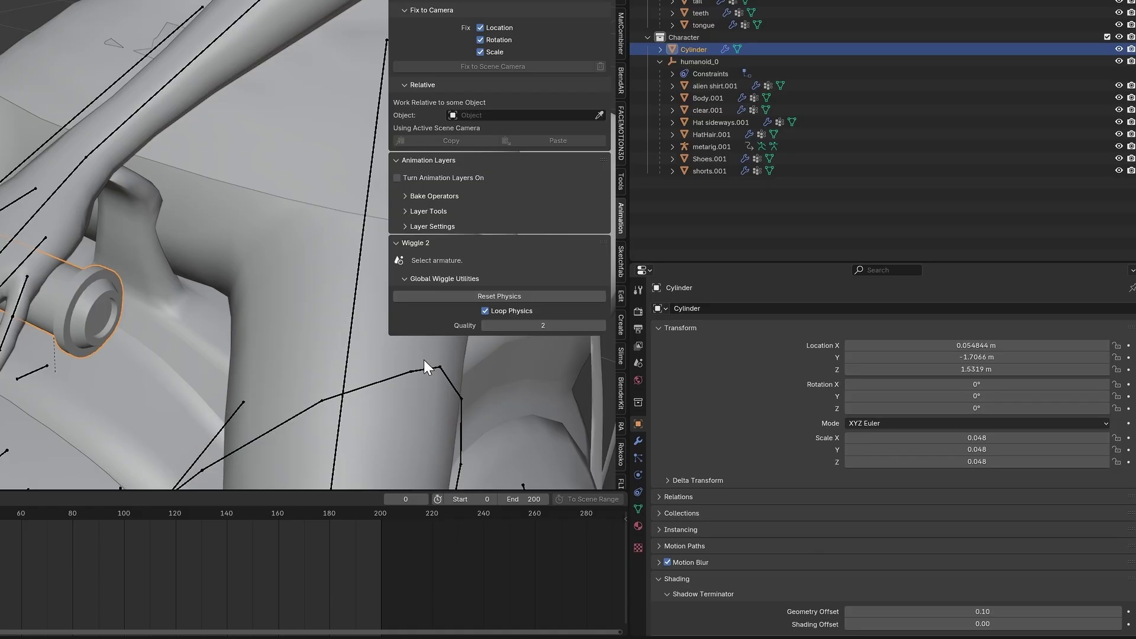
left_click(638, 493)
left_click(1001, 309)
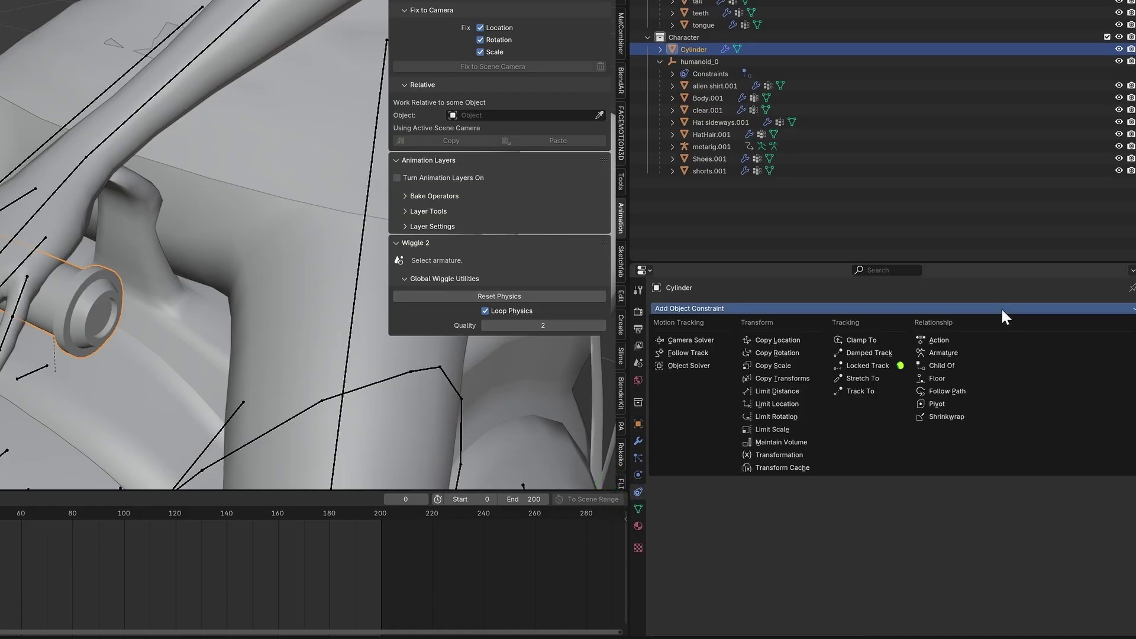
left_click(976, 362)
left_click(1106, 345)
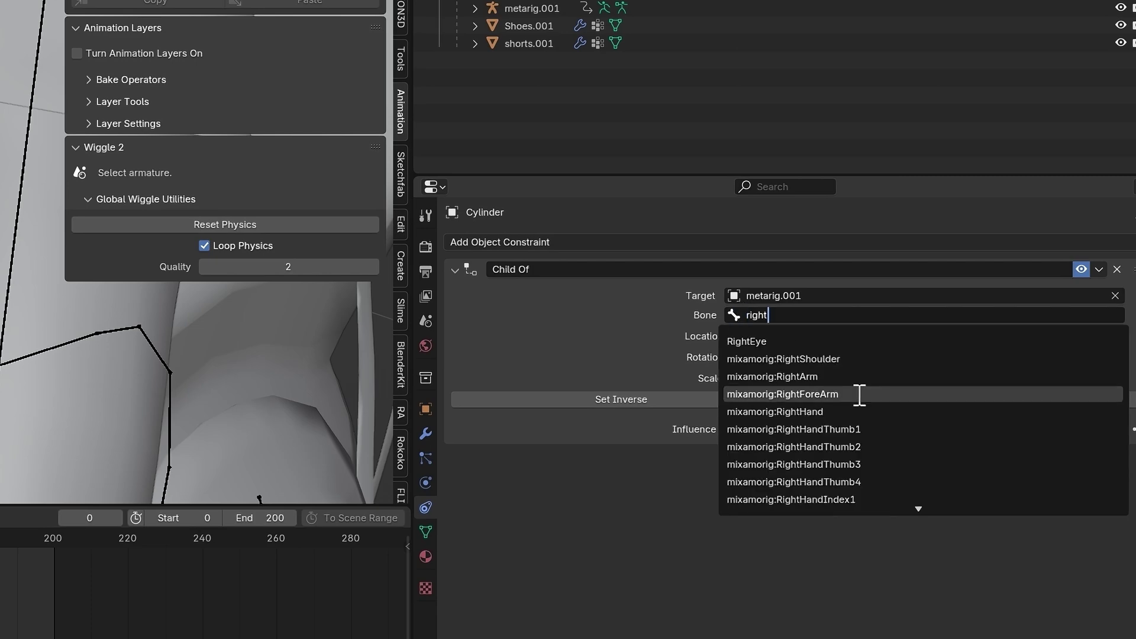
left_click(861, 393)
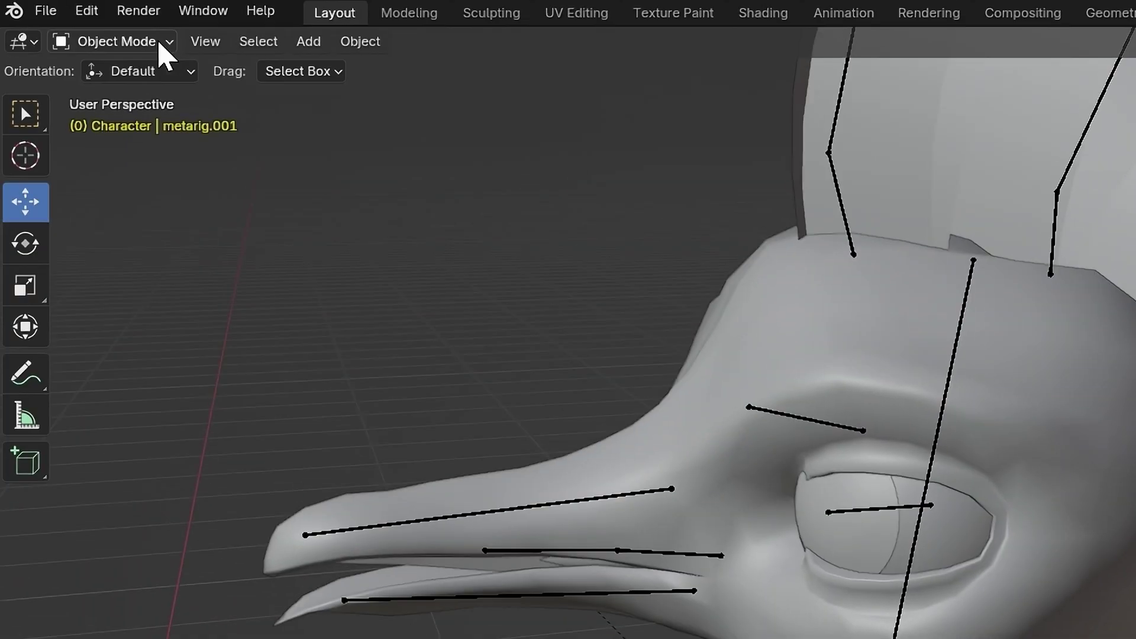
Step: Add an IK constraint on the left hand bone to a new empty, chain length 4
left_click(159, 47)
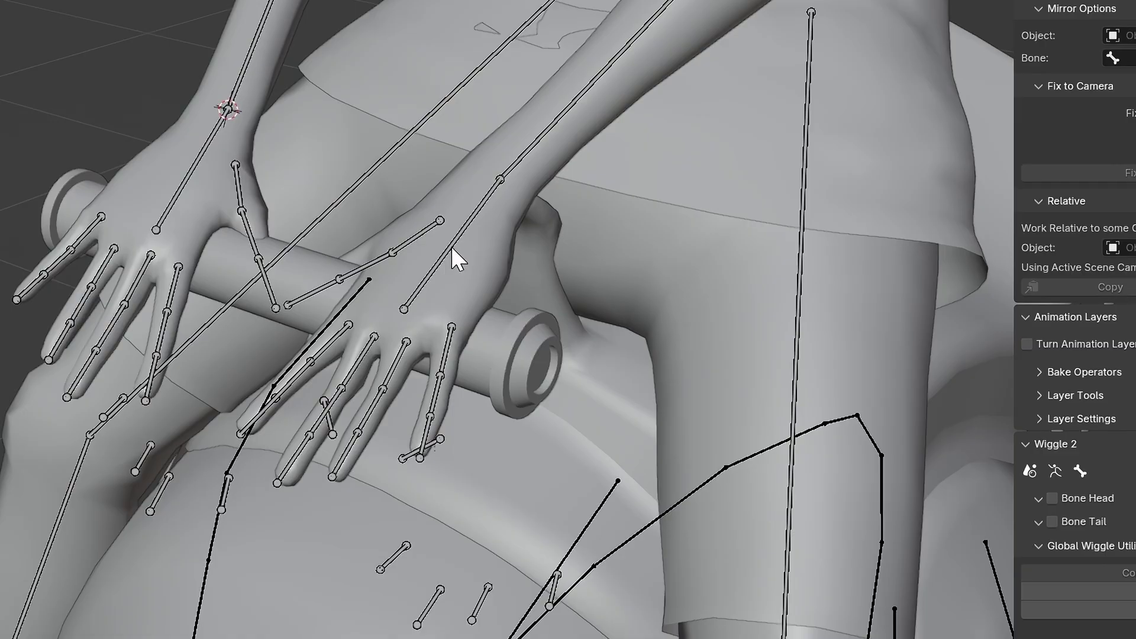
left_click(455, 243)
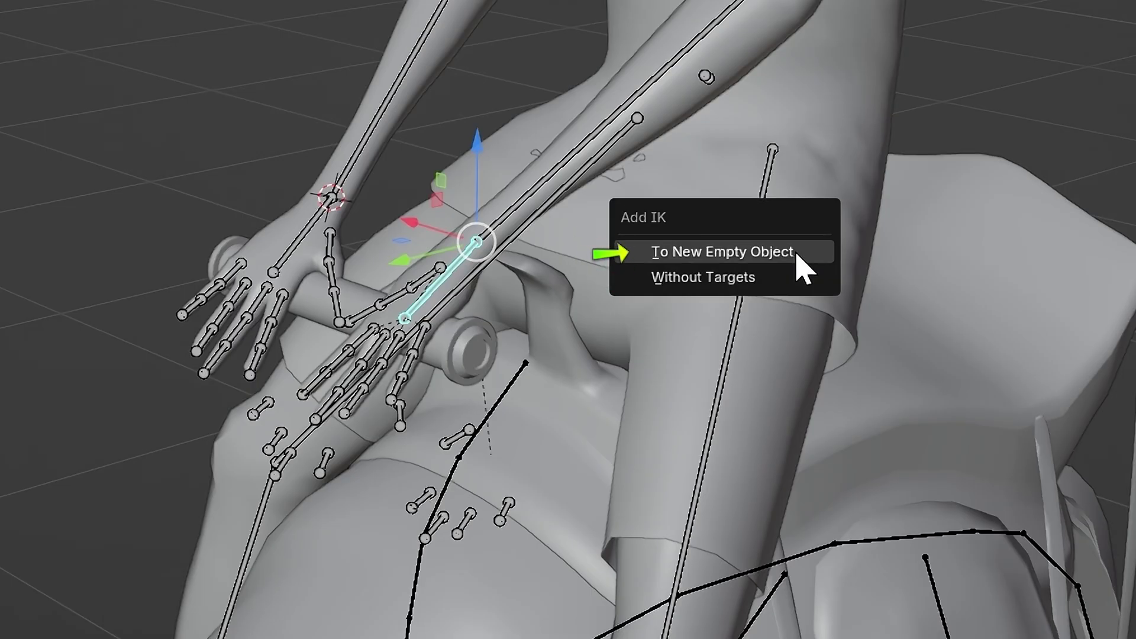
left_click(792, 252)
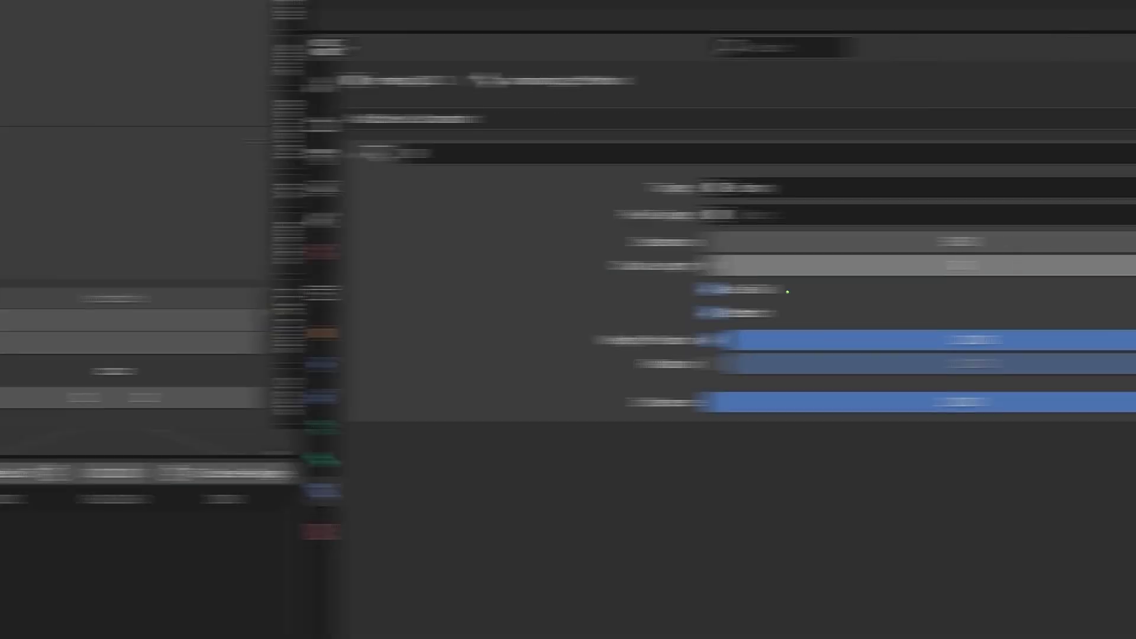
left_click(1098, 266)
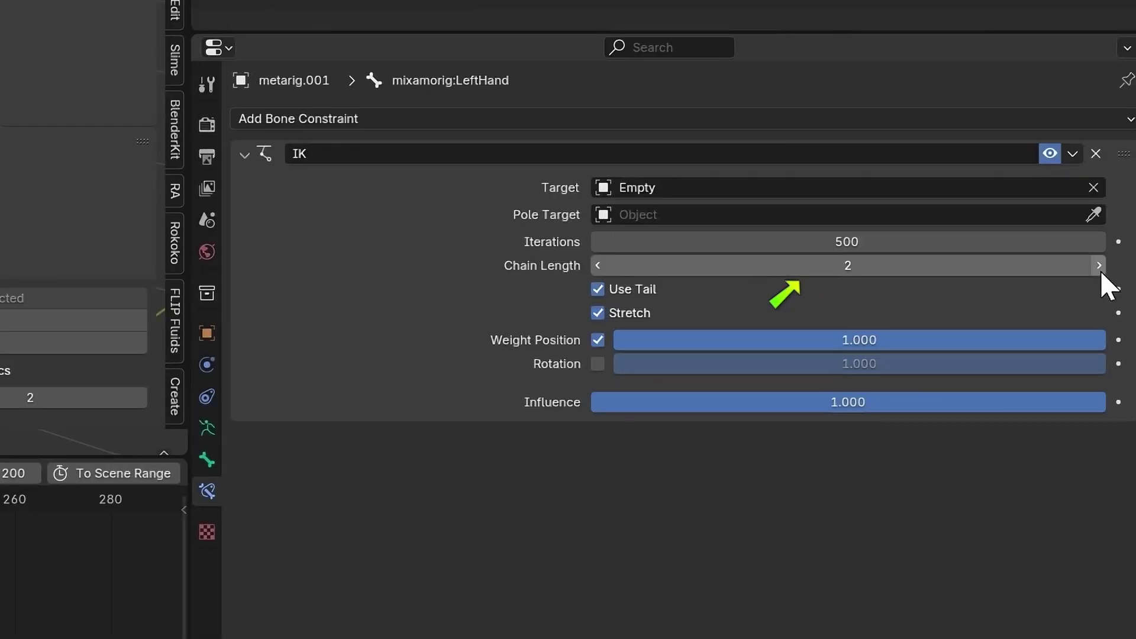
left_click(1099, 266)
left_click(1098, 266)
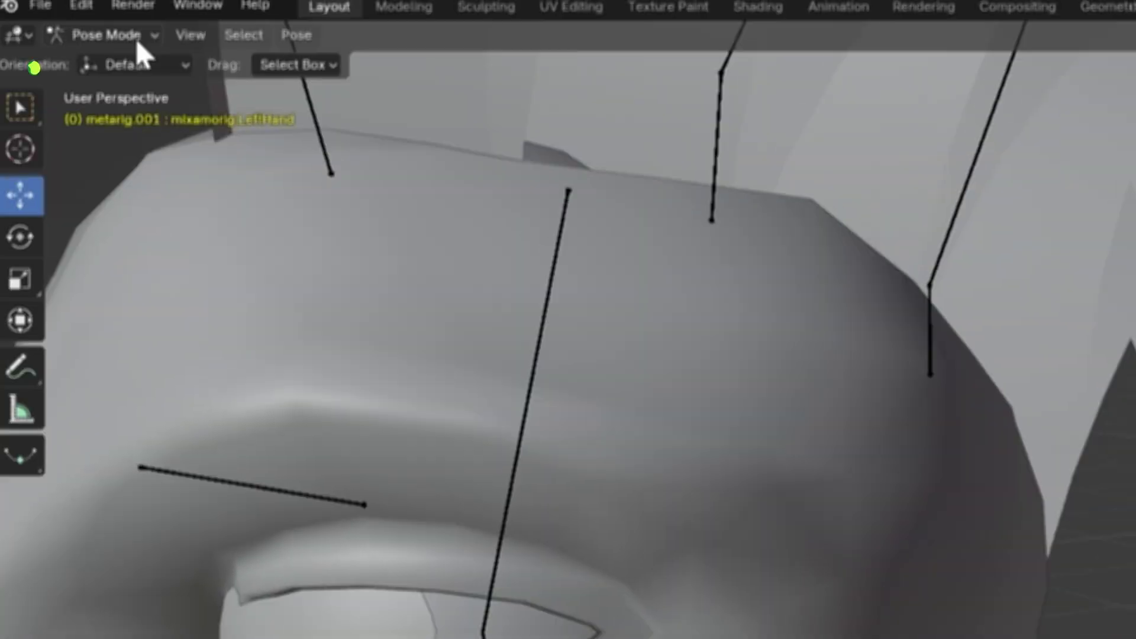
Step: Give the Empty a Child Of constraint targeting the handlebar Cylinder, then select the left upper arm bone
left_click(137, 41)
left_click(142, 70)
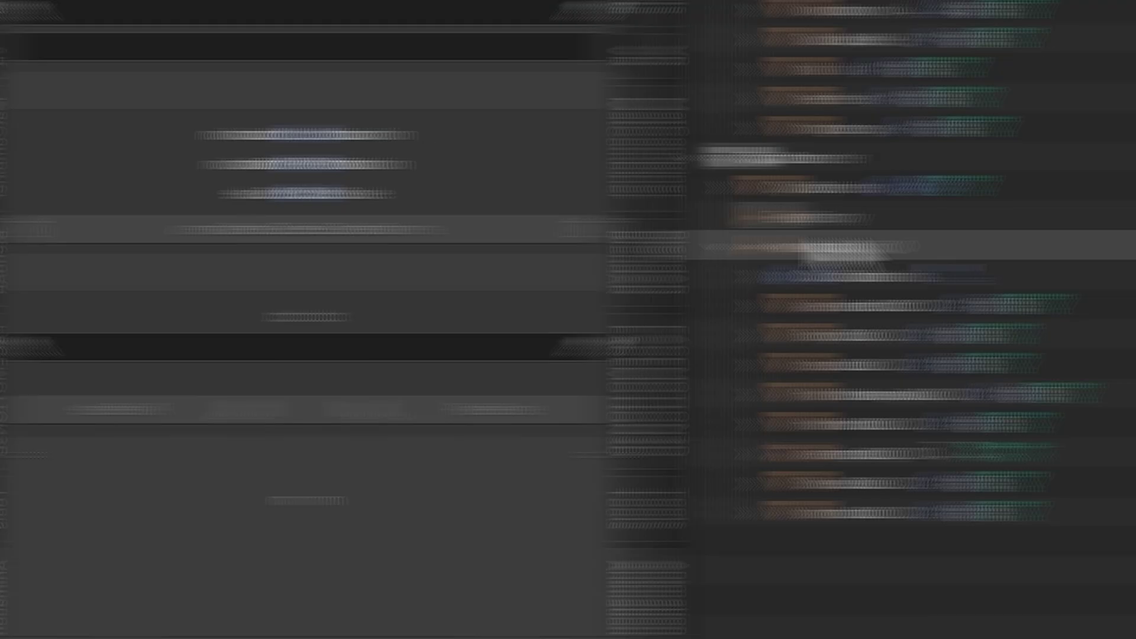
left_click(528, 221)
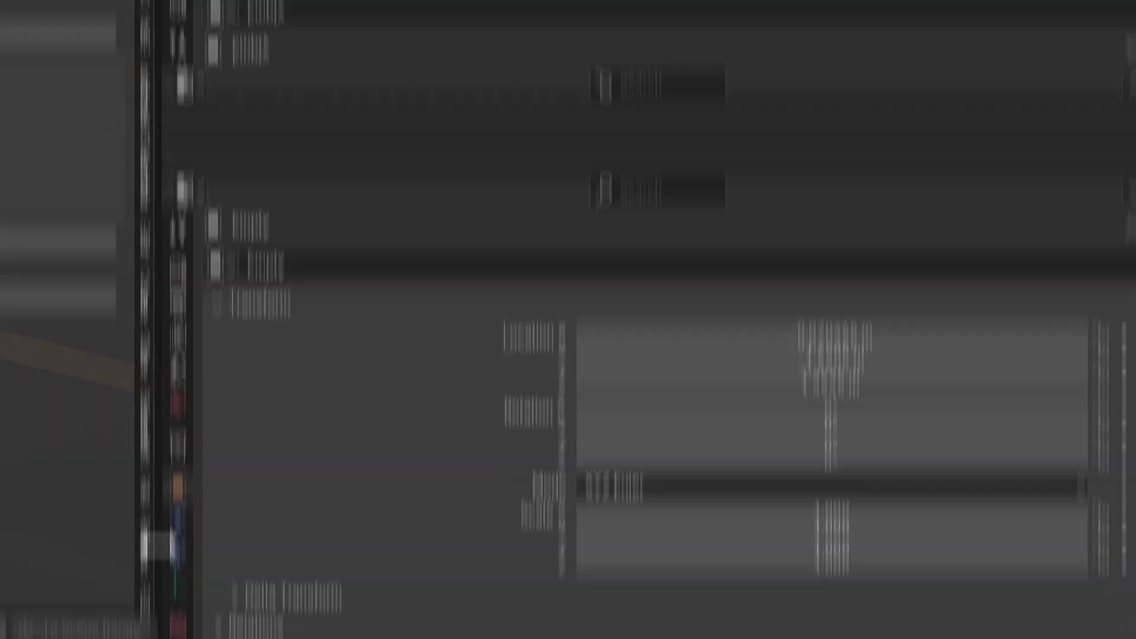
left_click(177, 417)
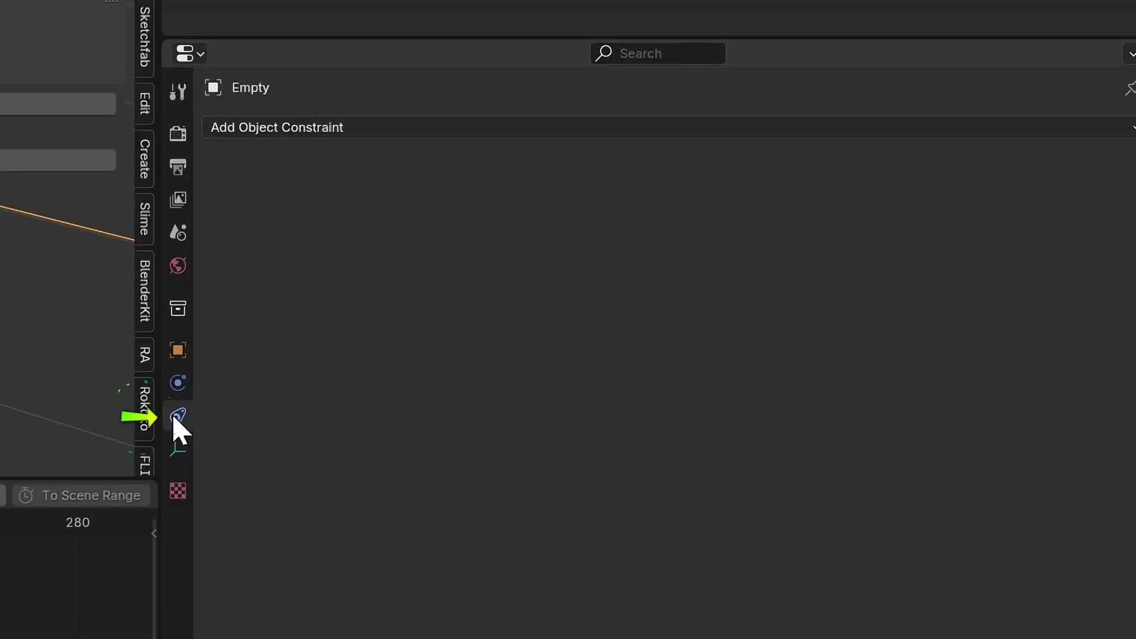
left_click(711, 132)
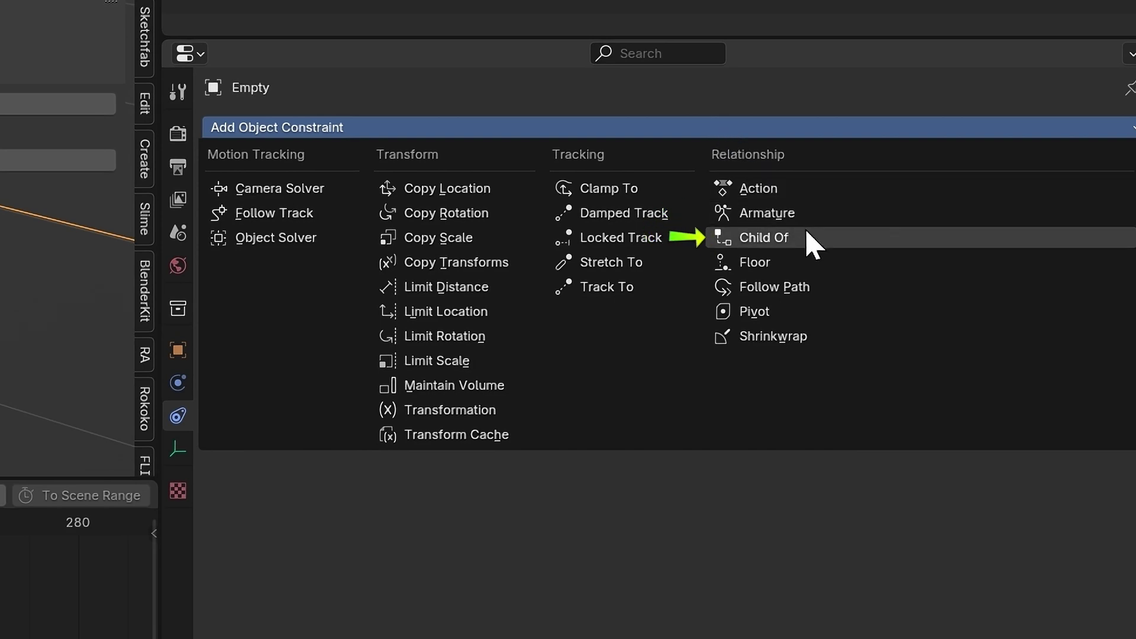
left_click(814, 244)
left_click(1061, 198)
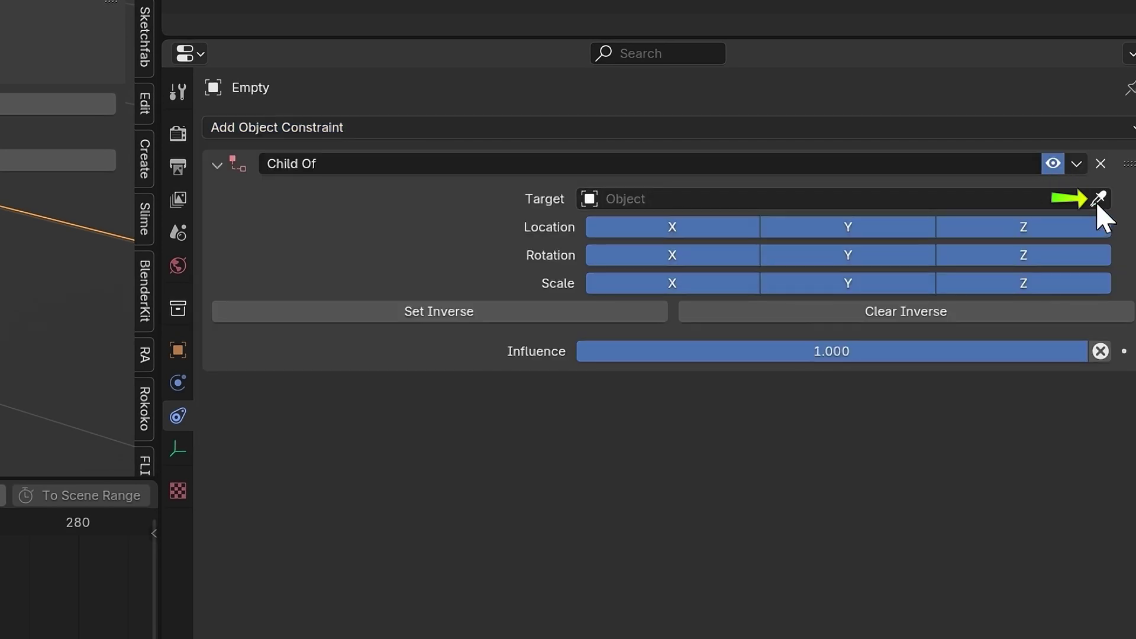
left_click(1098, 199)
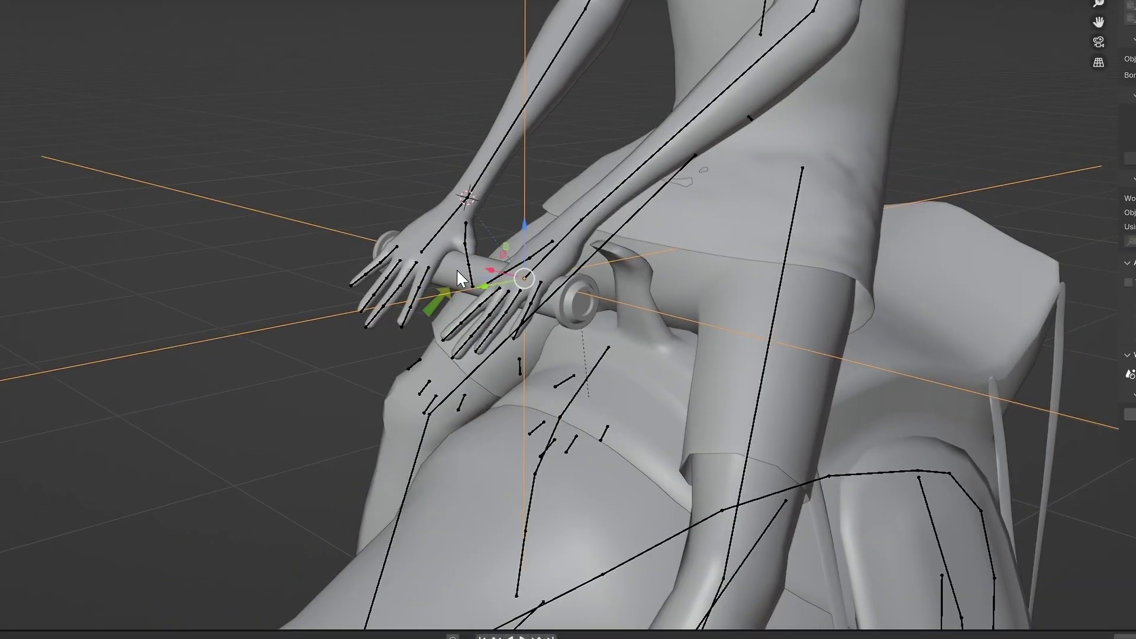
left_click(458, 277)
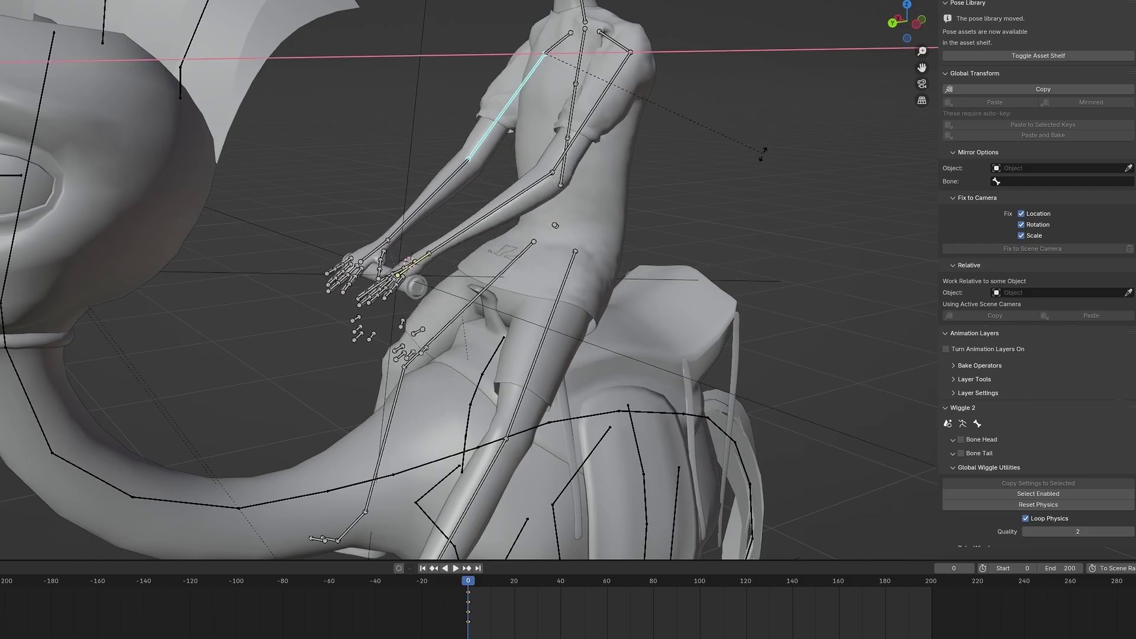
left_click(470, 83)
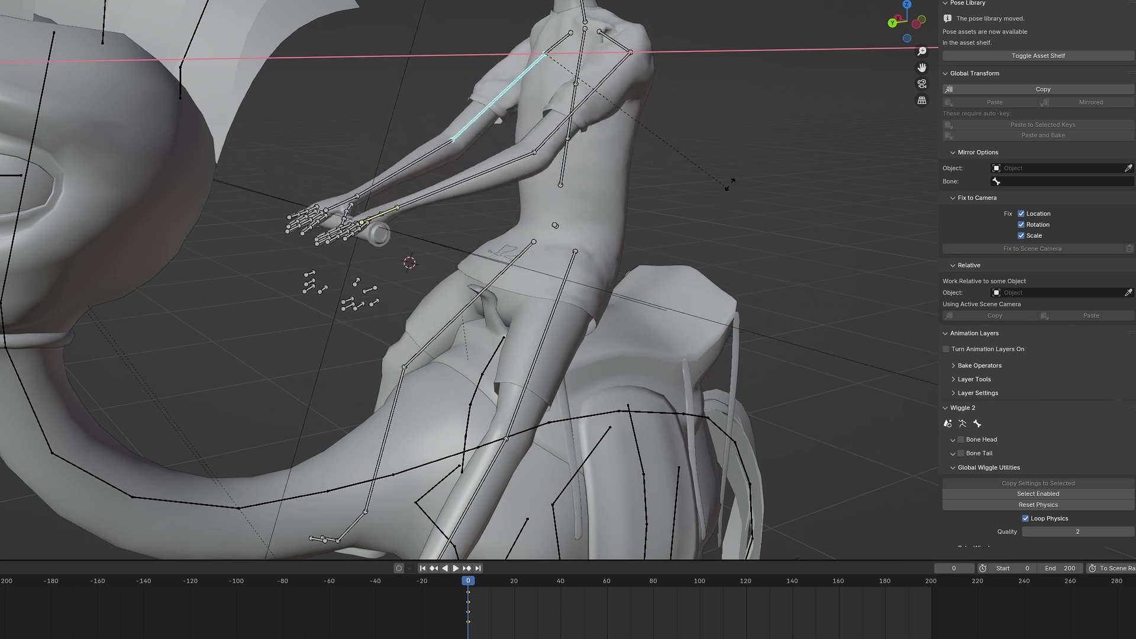
Step: Confirm the upper arm rotation and enable Wiggle 2 Bone Tail, then edit its Stiff value
left_click(749, 116)
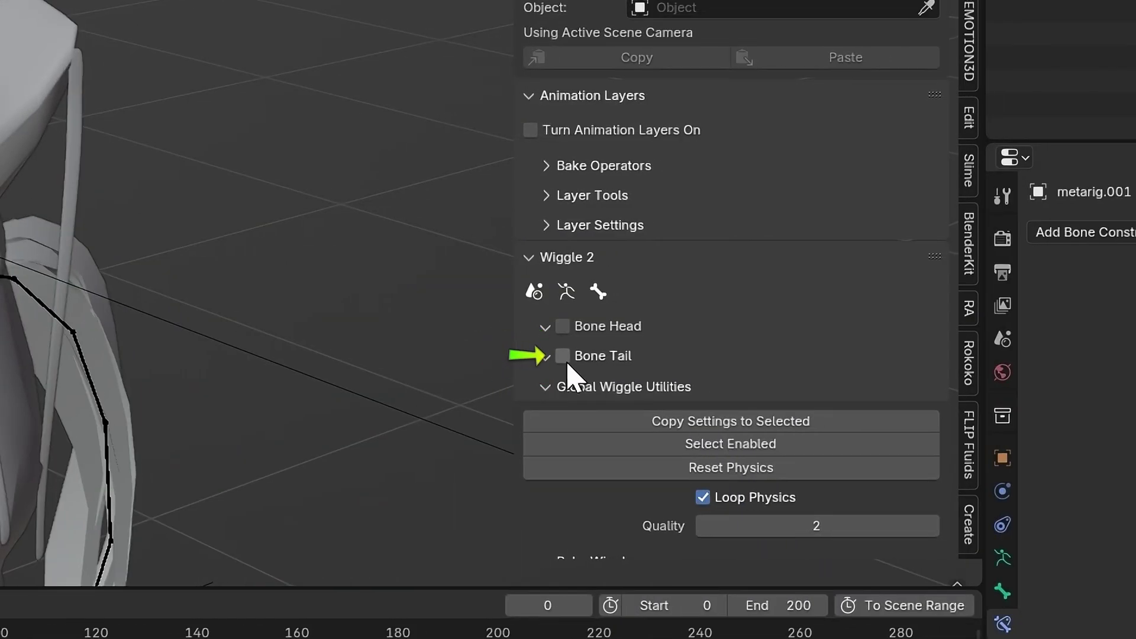
left_click(563, 356)
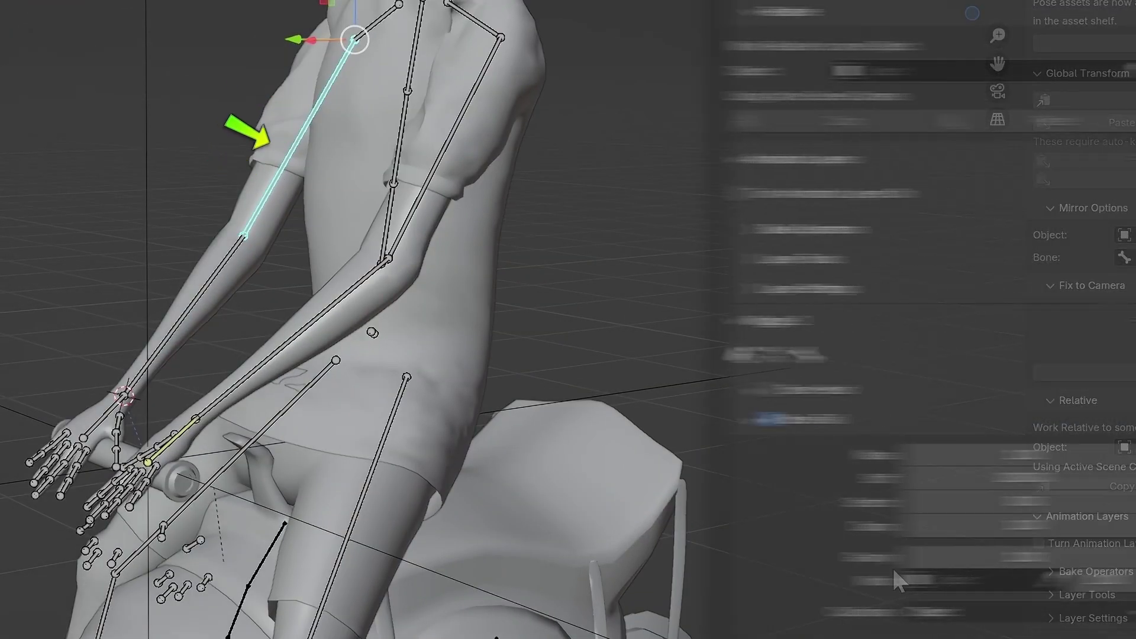
double_click(811, 416)
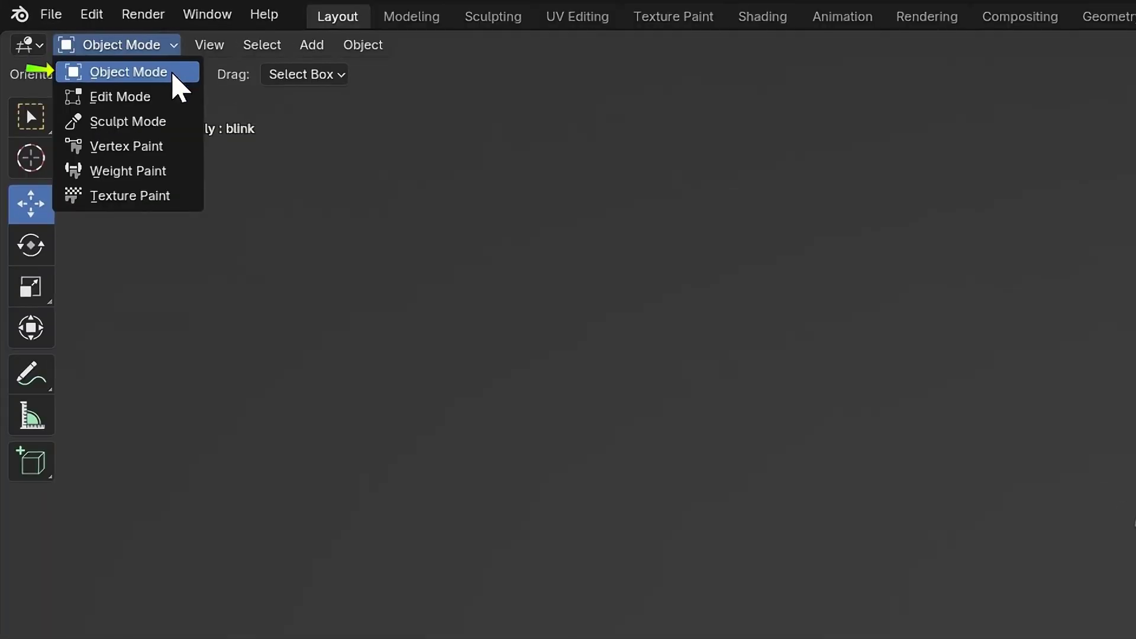
Step: Add a Path curve in Object Mode and place it toward the bird's neck
left_click(172, 74)
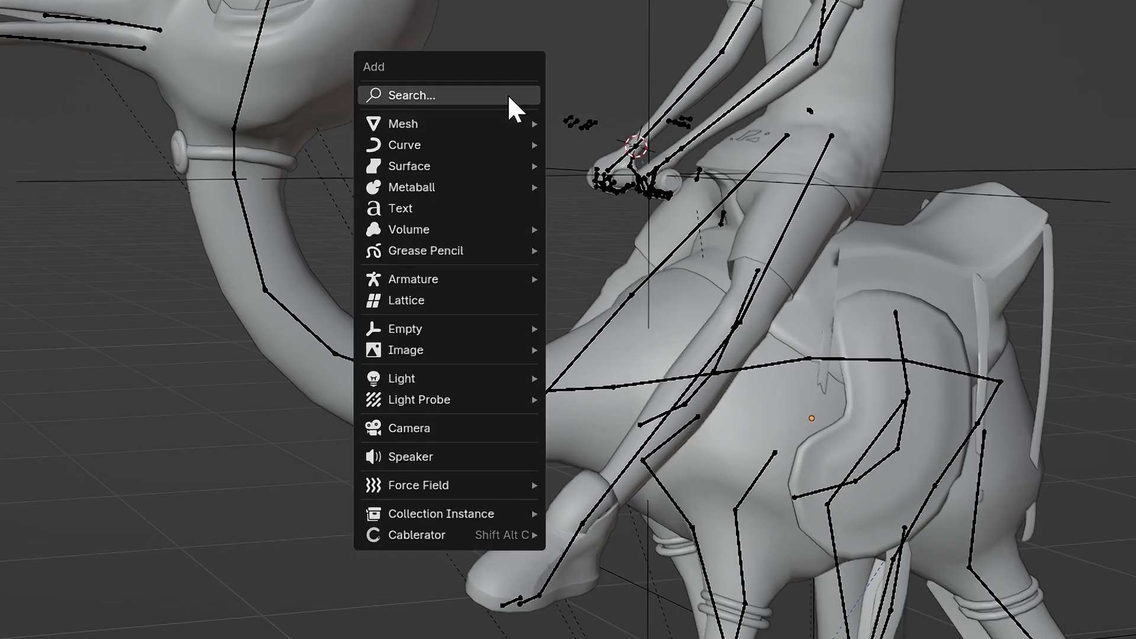
mouse_move(503, 144)
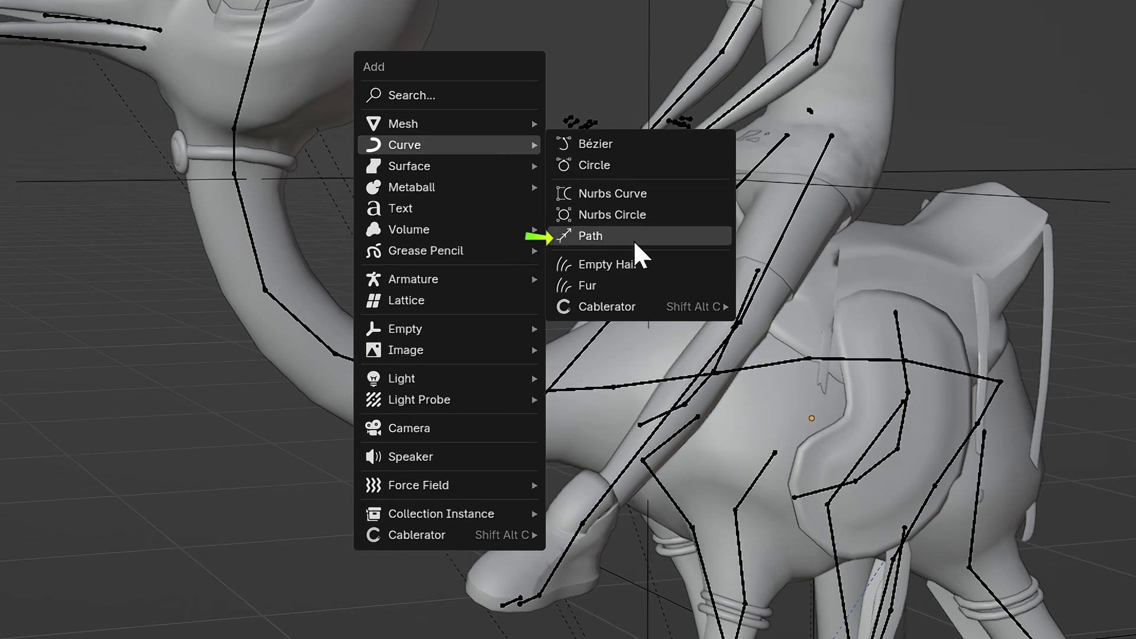
left_click(633, 237)
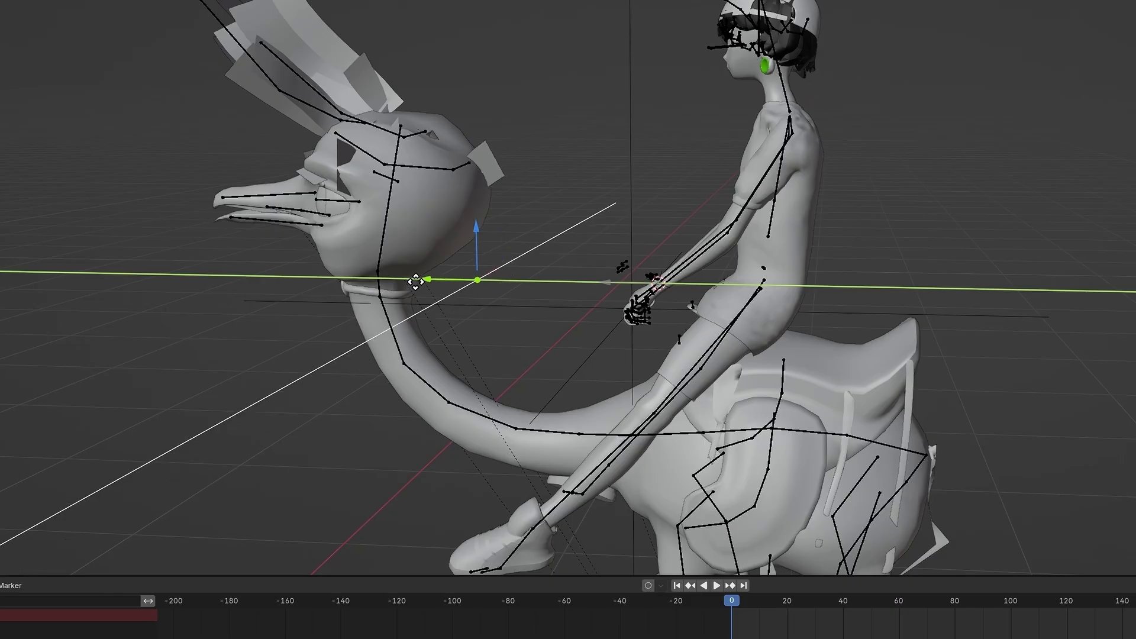
left_click(416, 282)
middle_click_drag(416, 282, 499, 288)
scroll(500, 289, "up", 6)
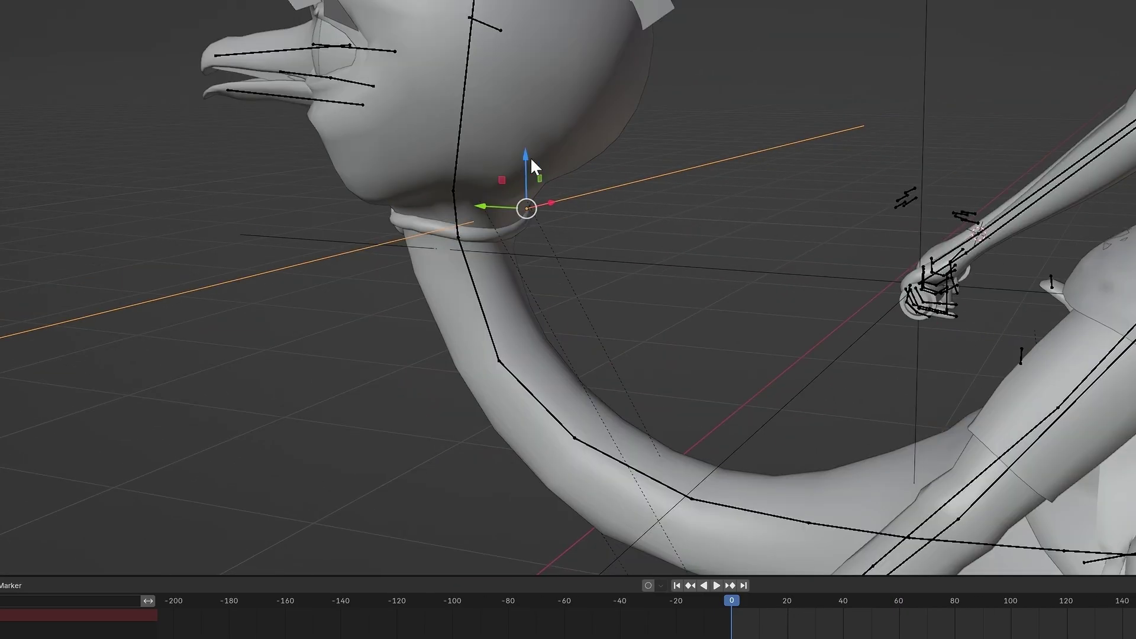
scroll(531, 192, "down", 5)
middle_click_drag(530, 192, 611, 288)
scroll(611, 288, "up", 5)
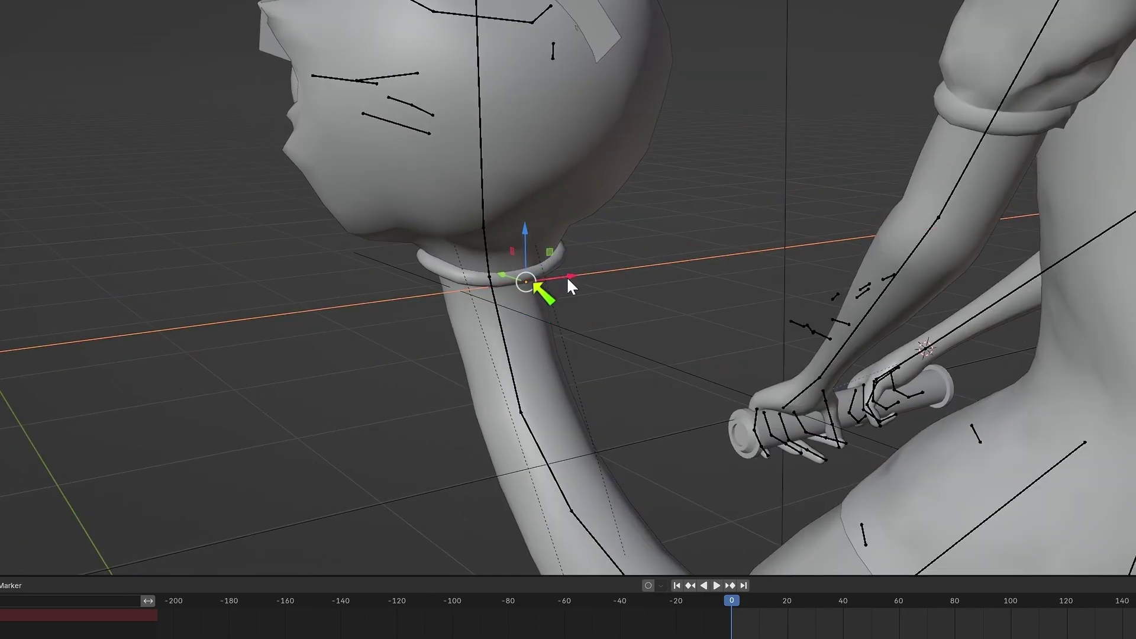
Step: In Edit Mode, set the path's spline type to Poly and delete its extra points
left_click(160, 97)
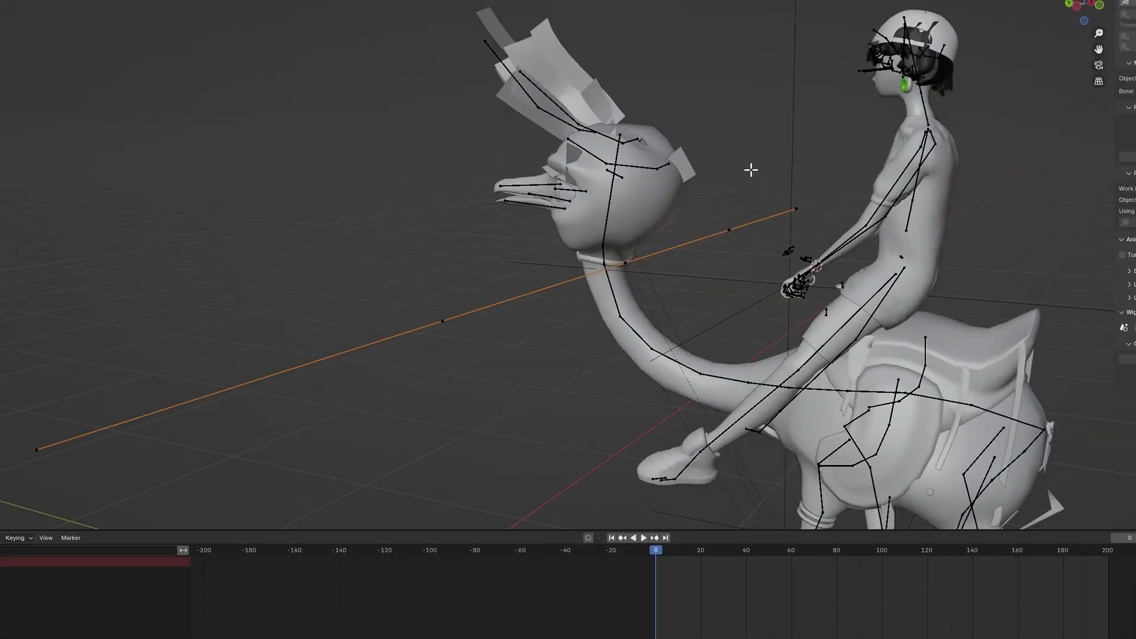
right_click(691, 240)
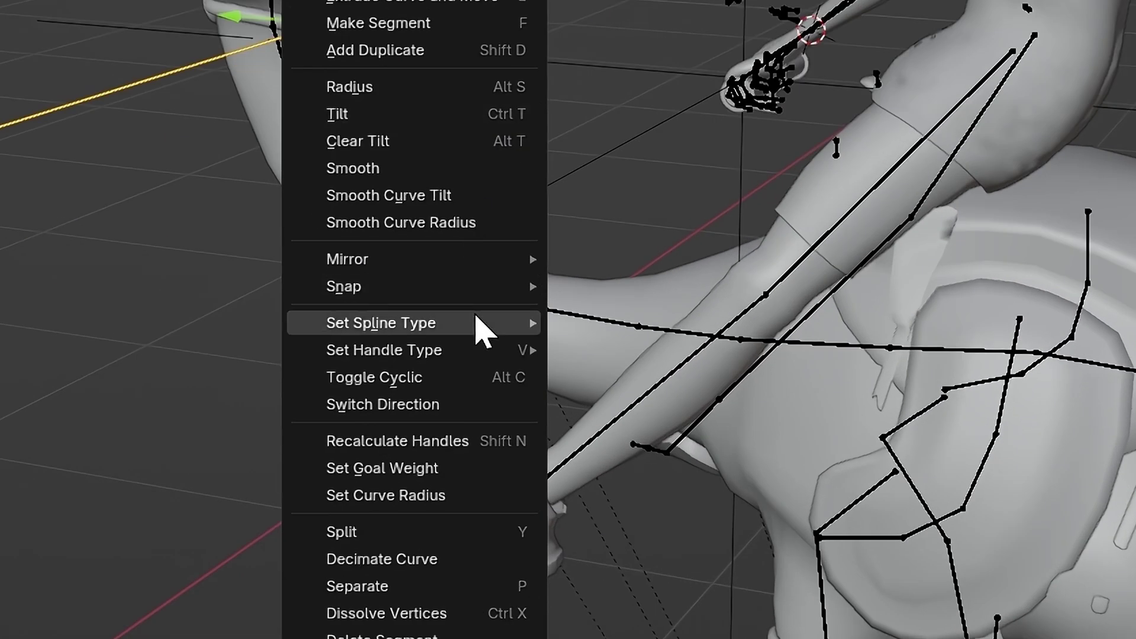
mouse_move(691, 385)
left_click(652, 324)
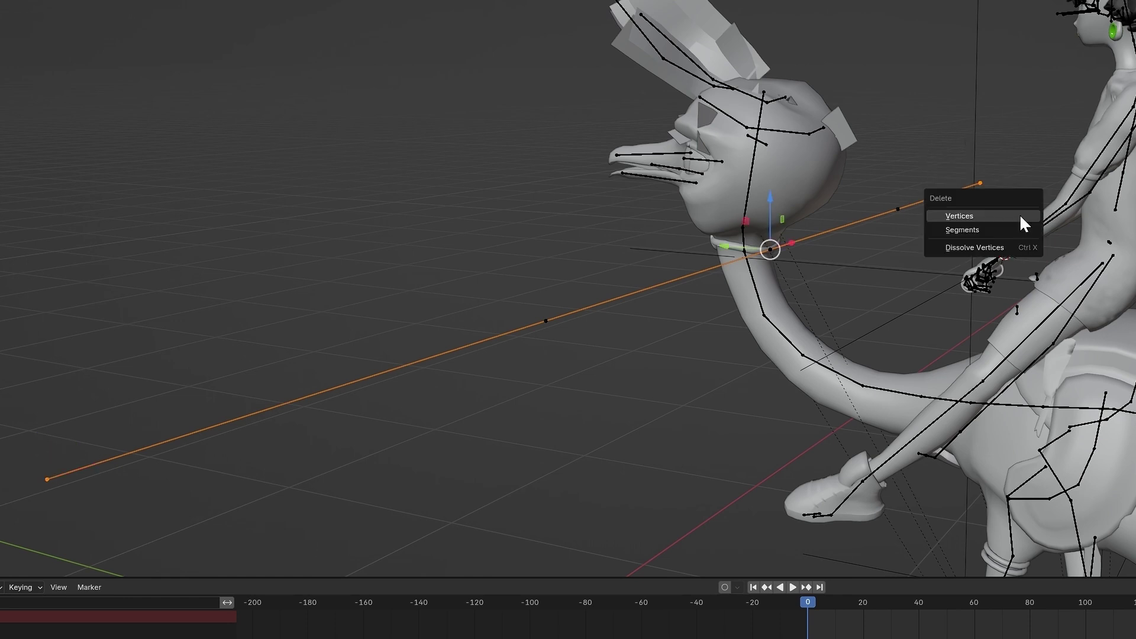
left_click(1020, 214)
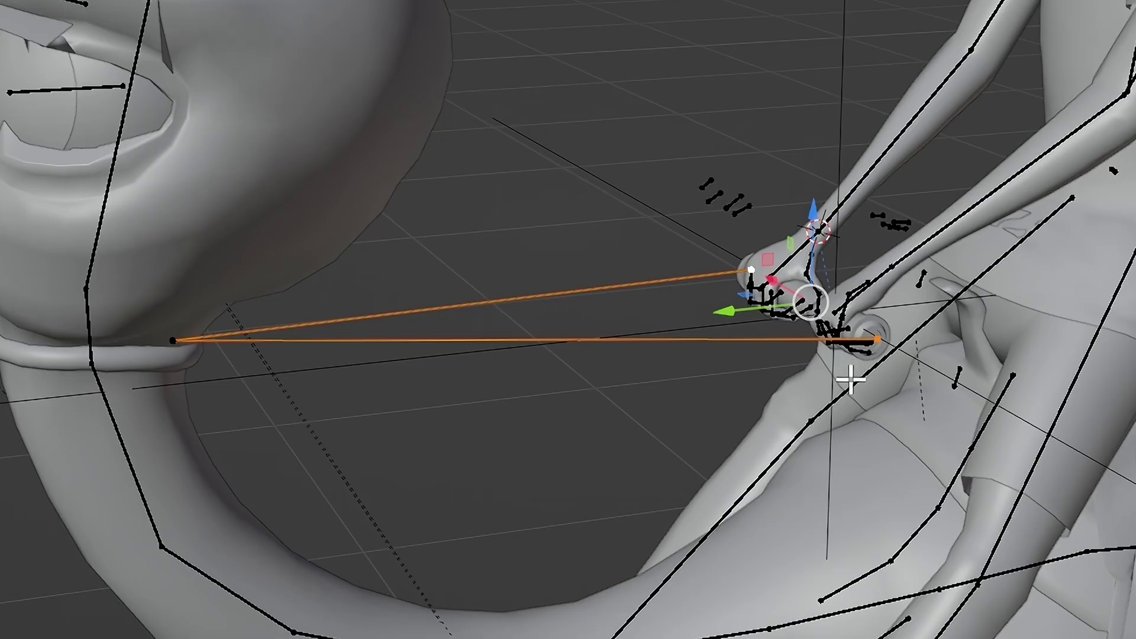
Step: Select all rein curve points and subdivide the segments twice
key("a")
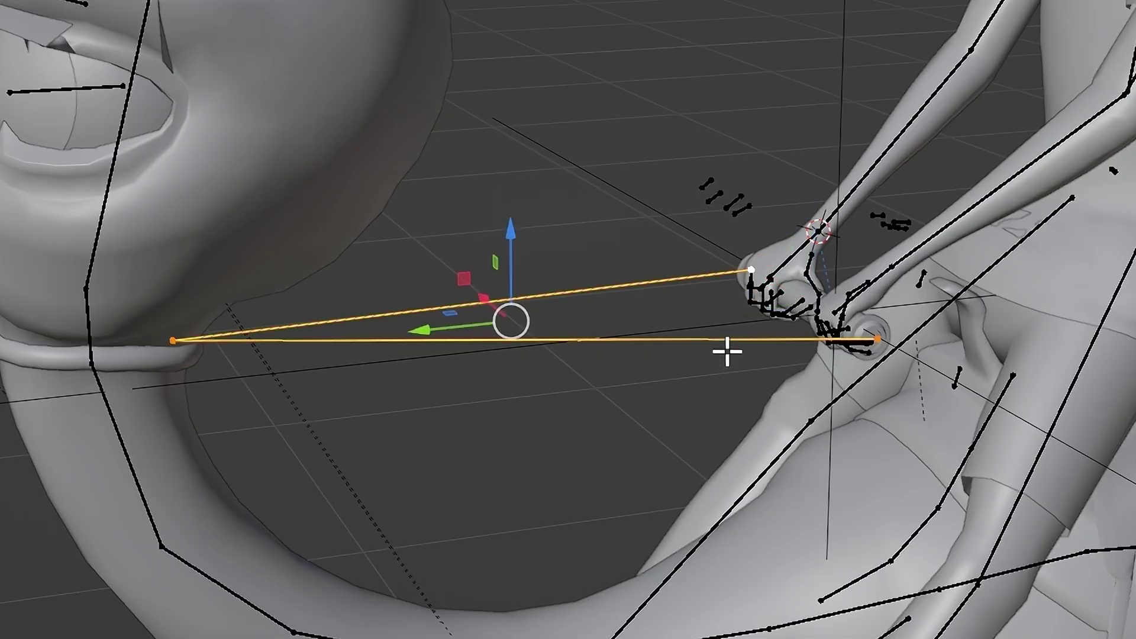
right_click(686, 30)
left_click(598, 232)
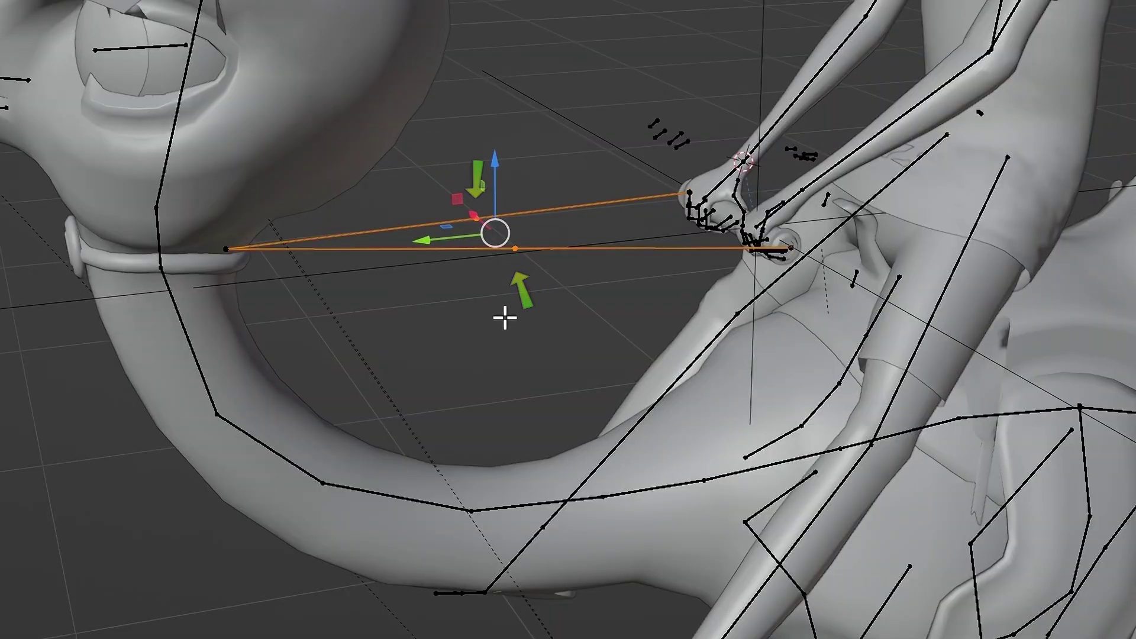
middle_click_drag(505, 318, 491, 180)
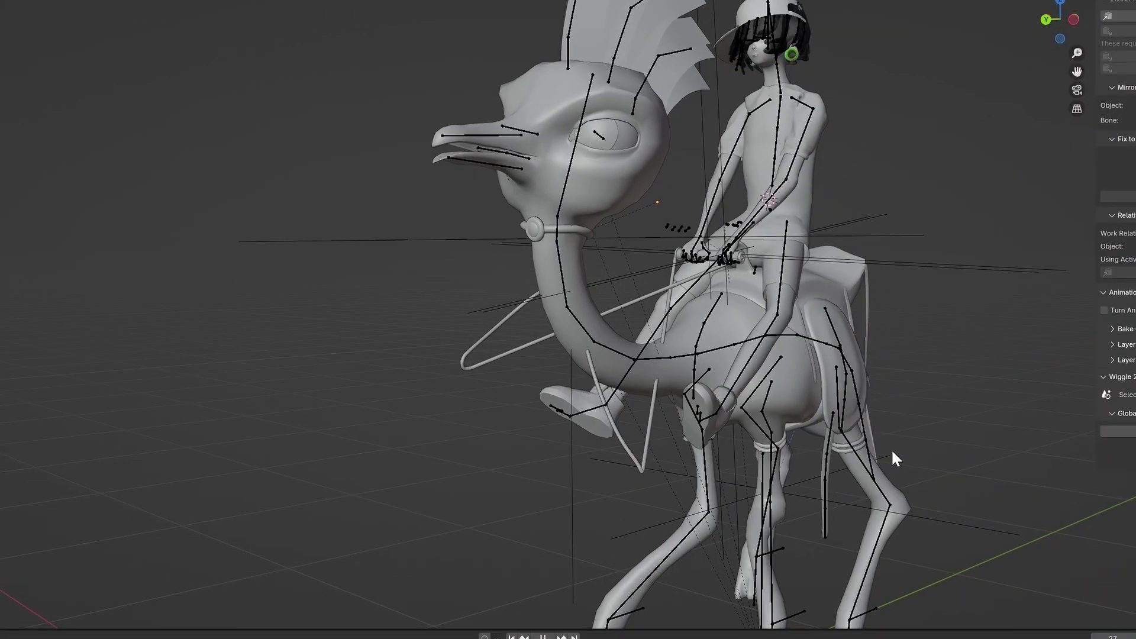
middle_click_drag(891, 449, 871, 441)
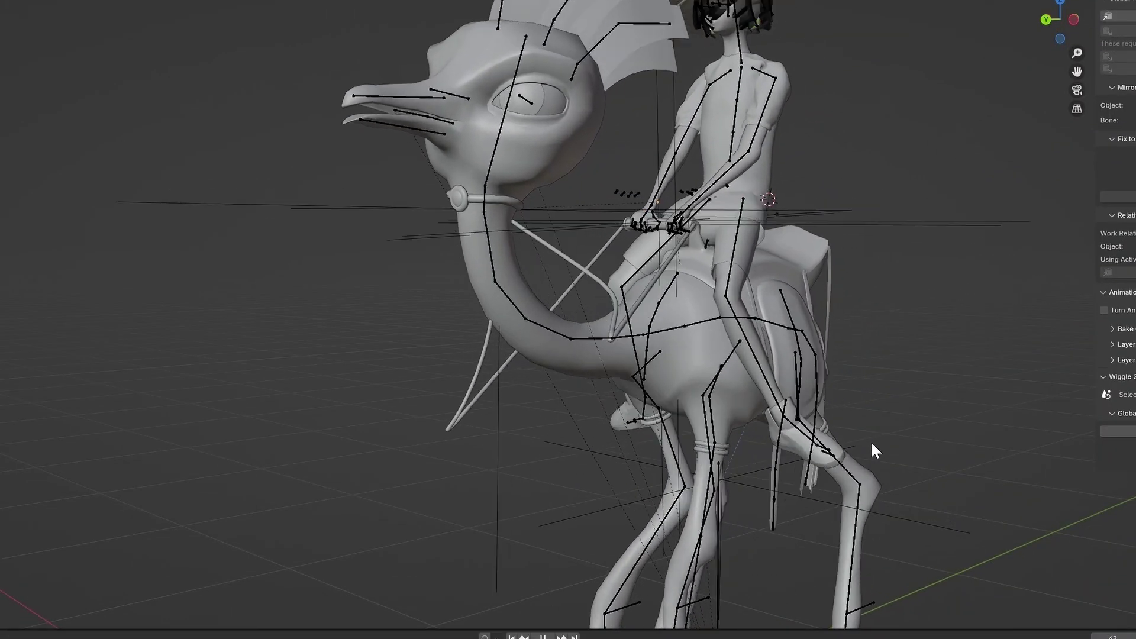
scroll(871, 441, "up", 3)
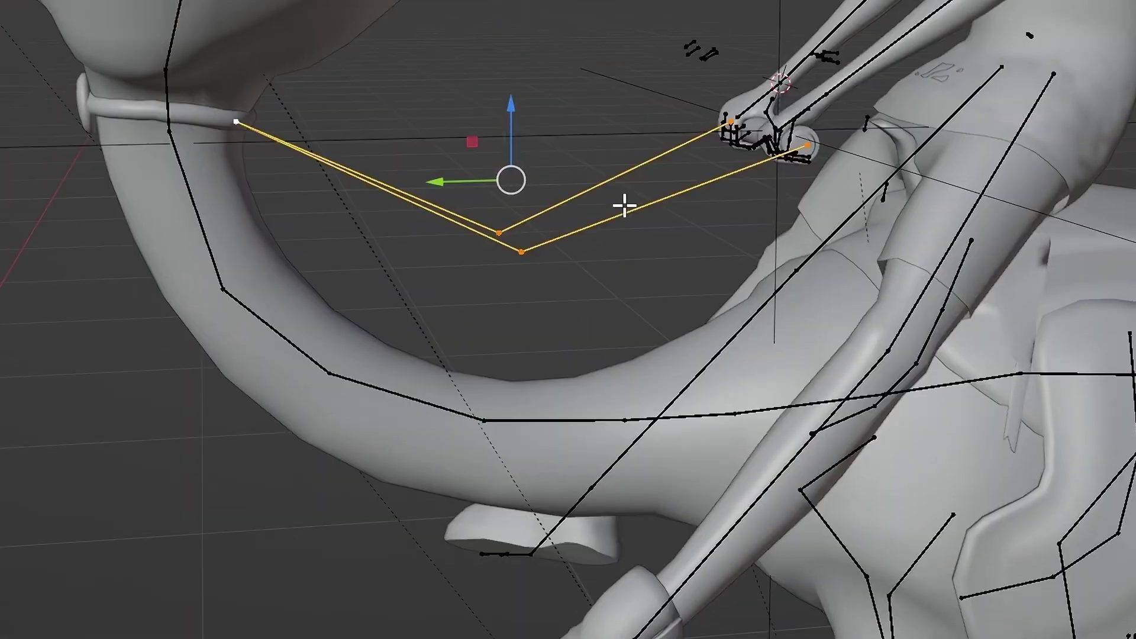
right_click(633, 187)
left_click(638, 183)
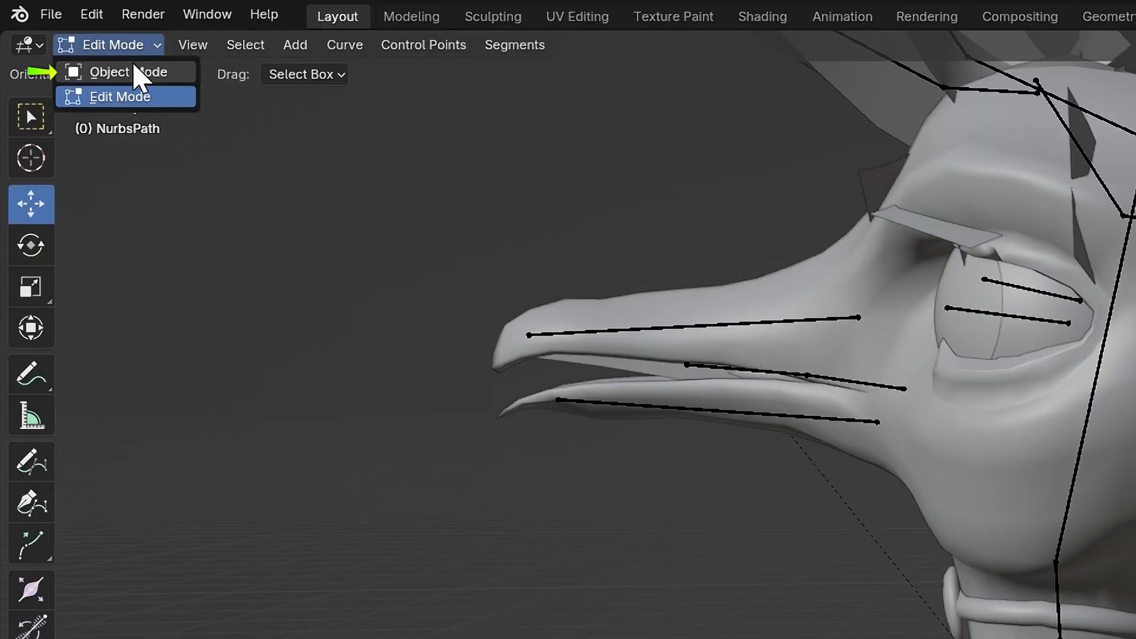
Step: Convert the reins curve to a mesh and enter Edit Mode with vertex selection
left_click(97, 71)
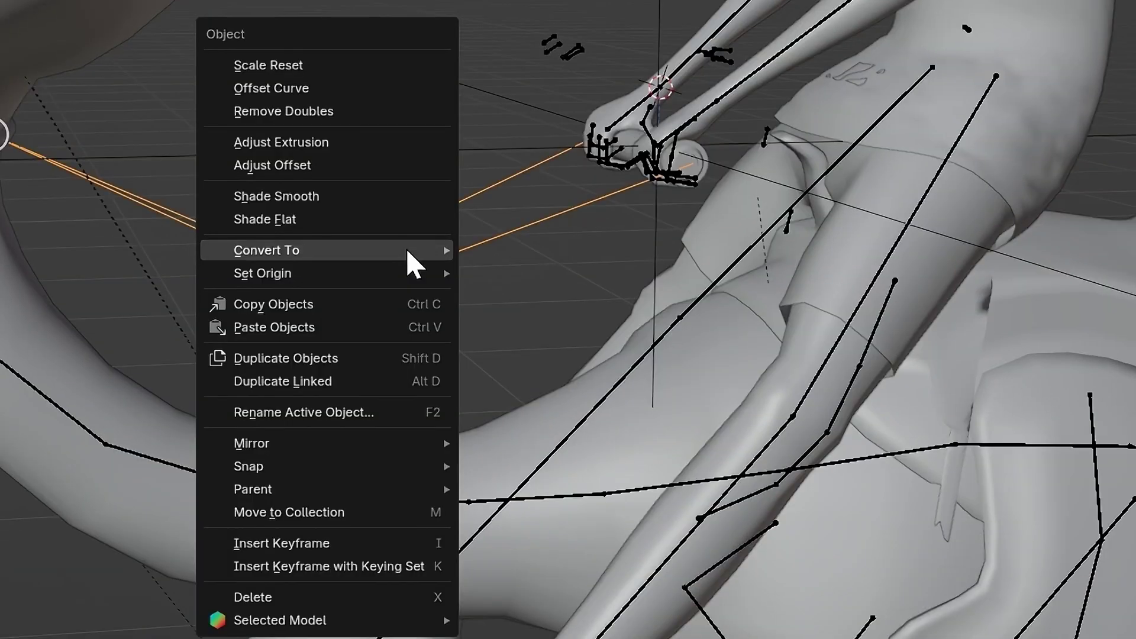
mouse_move(407, 250)
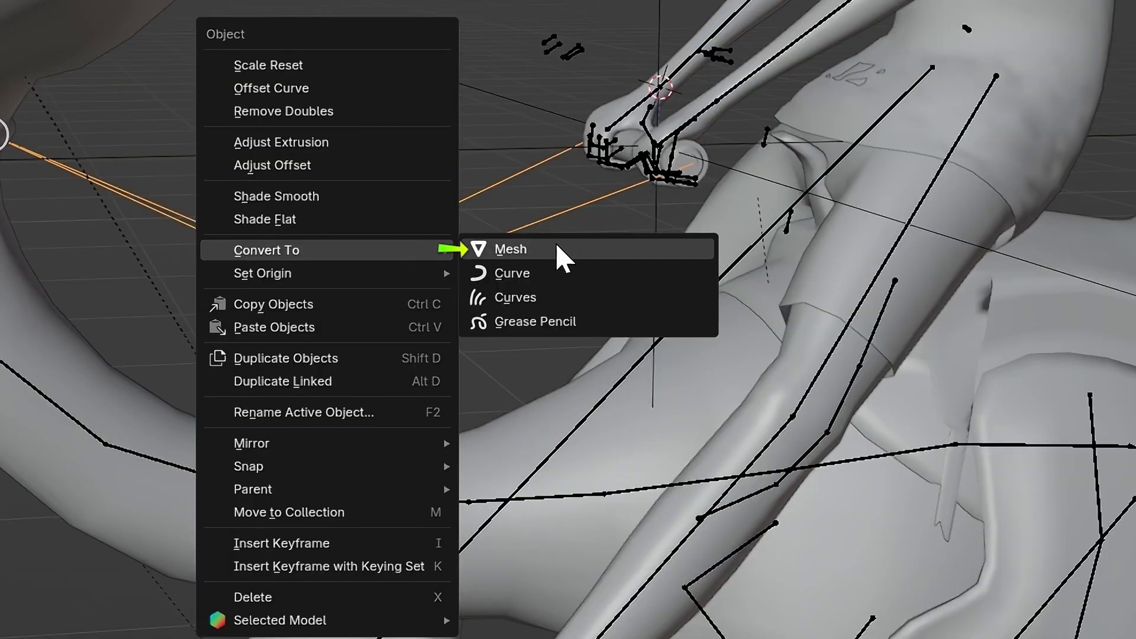
left_click(628, 252)
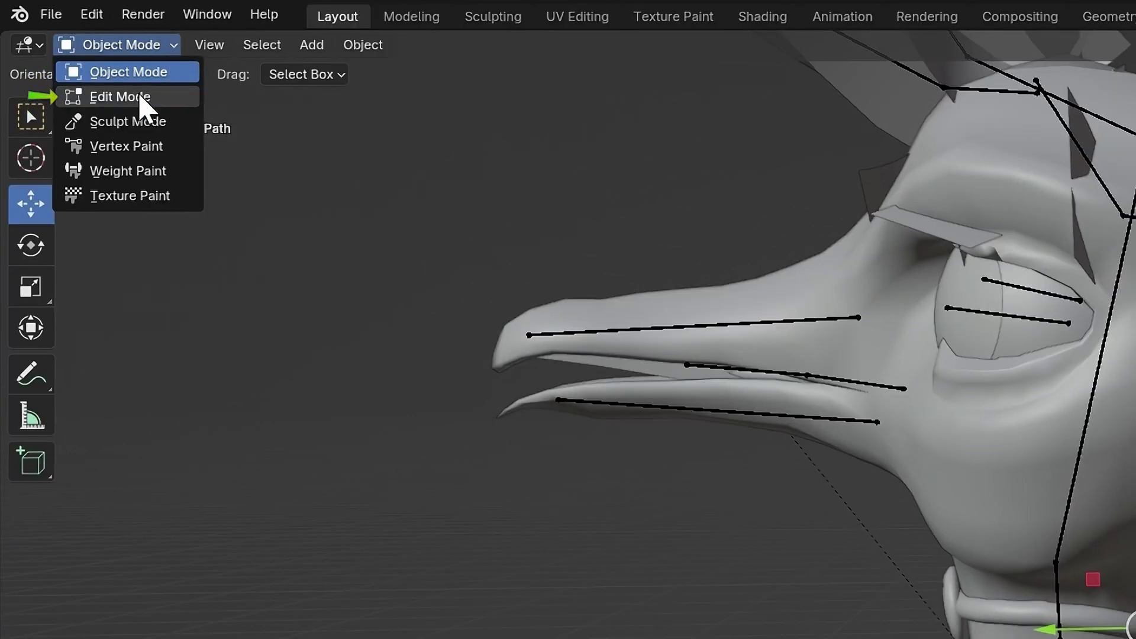
left_click(144, 96)
left_click(181, 45)
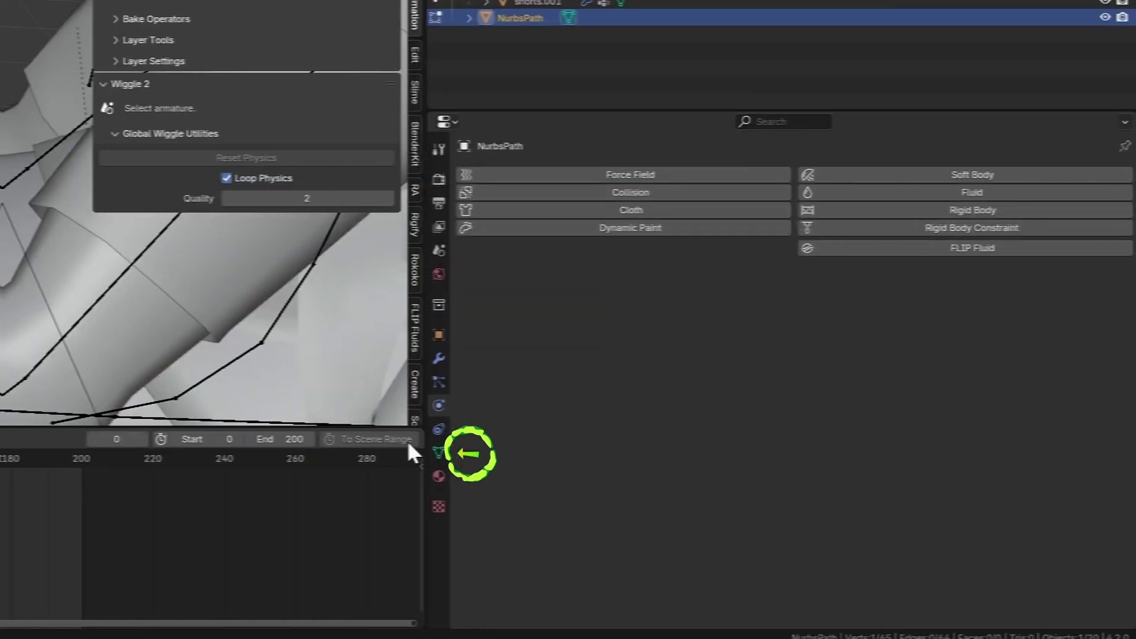
Step: Add a vertex group and hook the neck-end vertex to a new empty
left_click(436, 452)
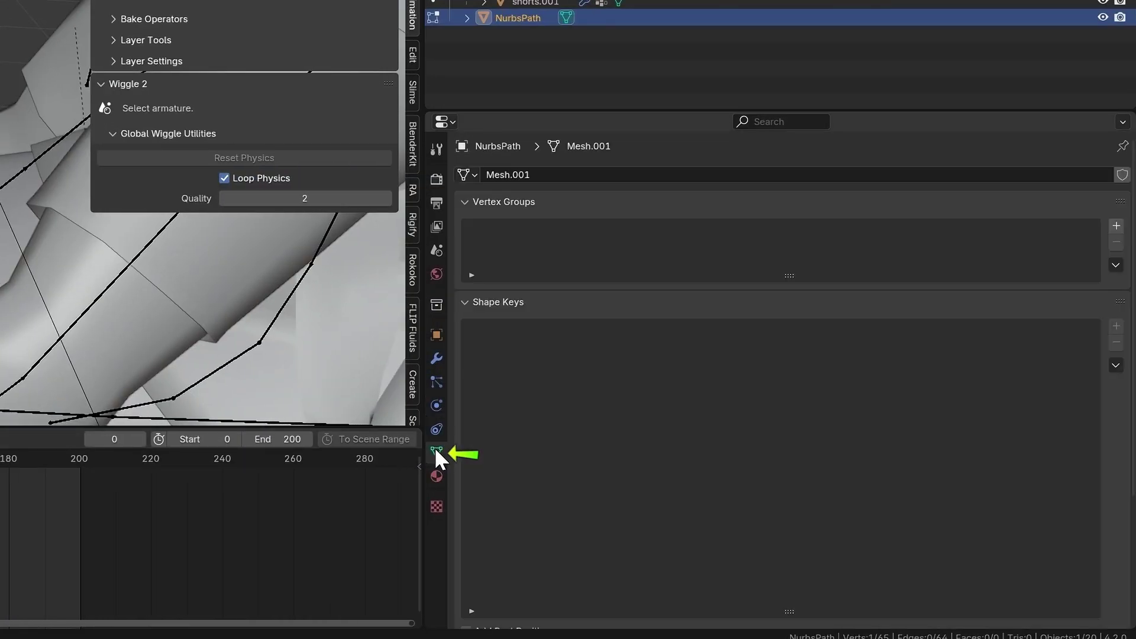
left_click(1117, 226)
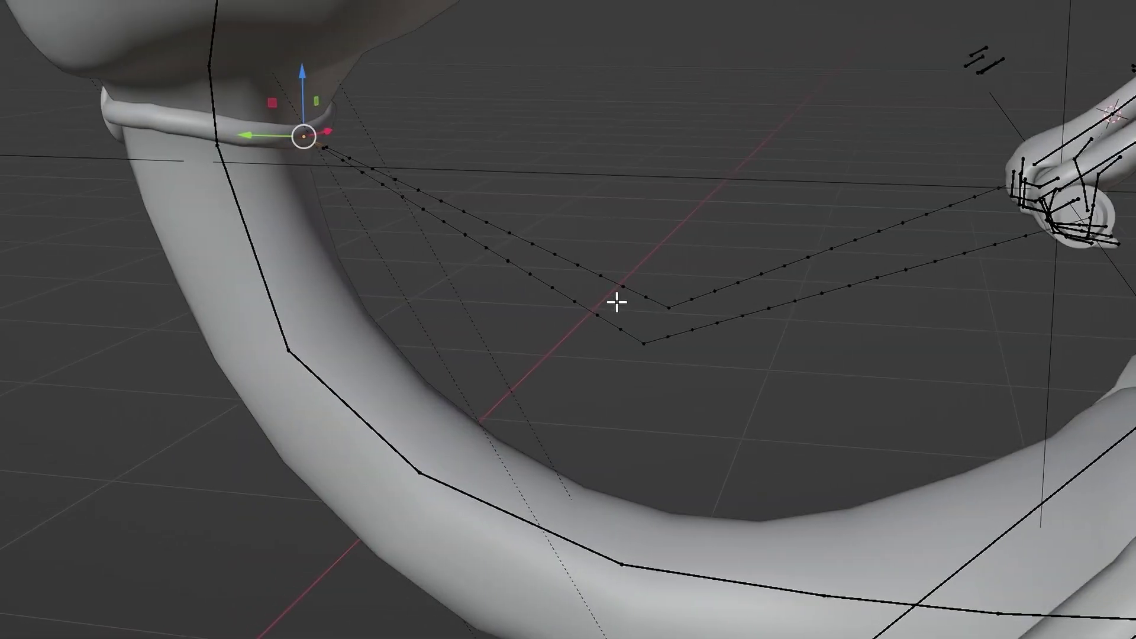
key("ctrl+h")
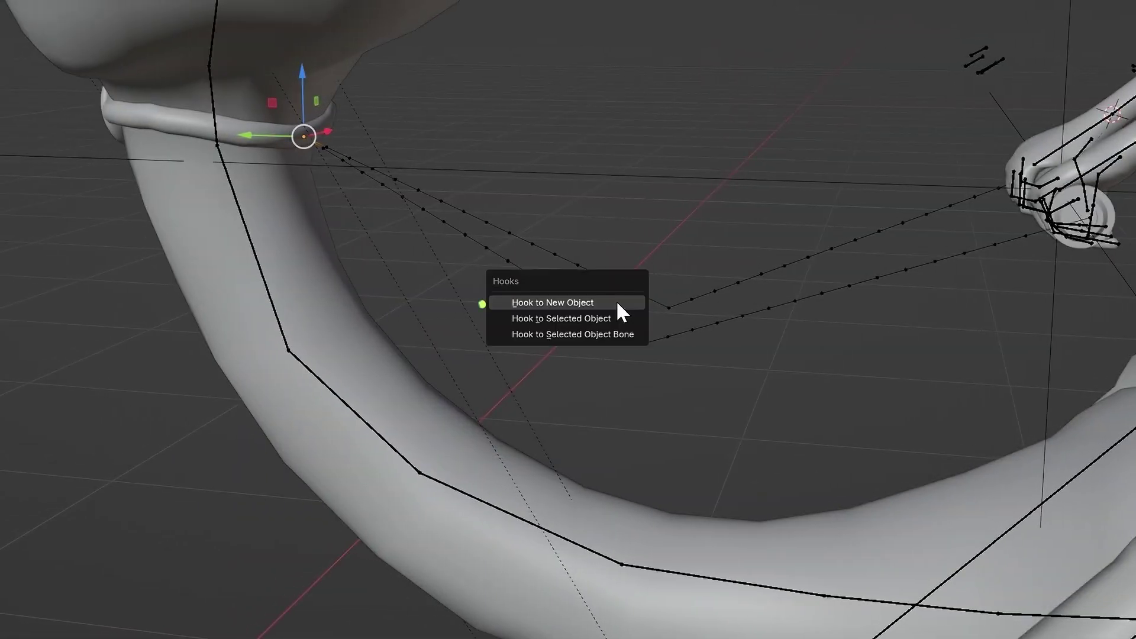
left_click(607, 303)
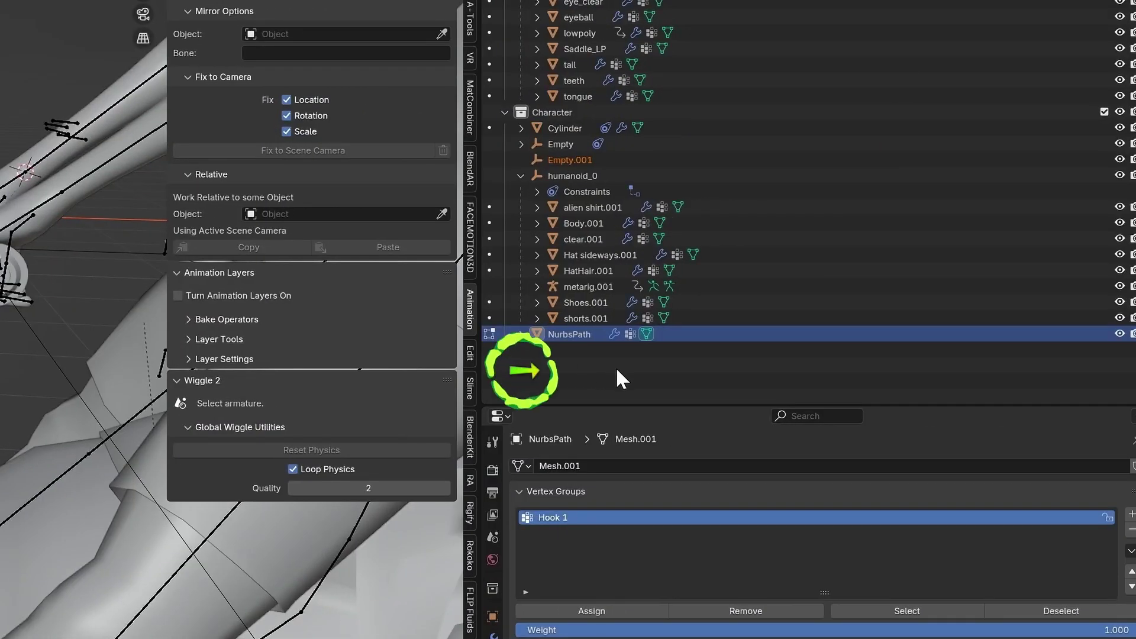
left_click(617, 367)
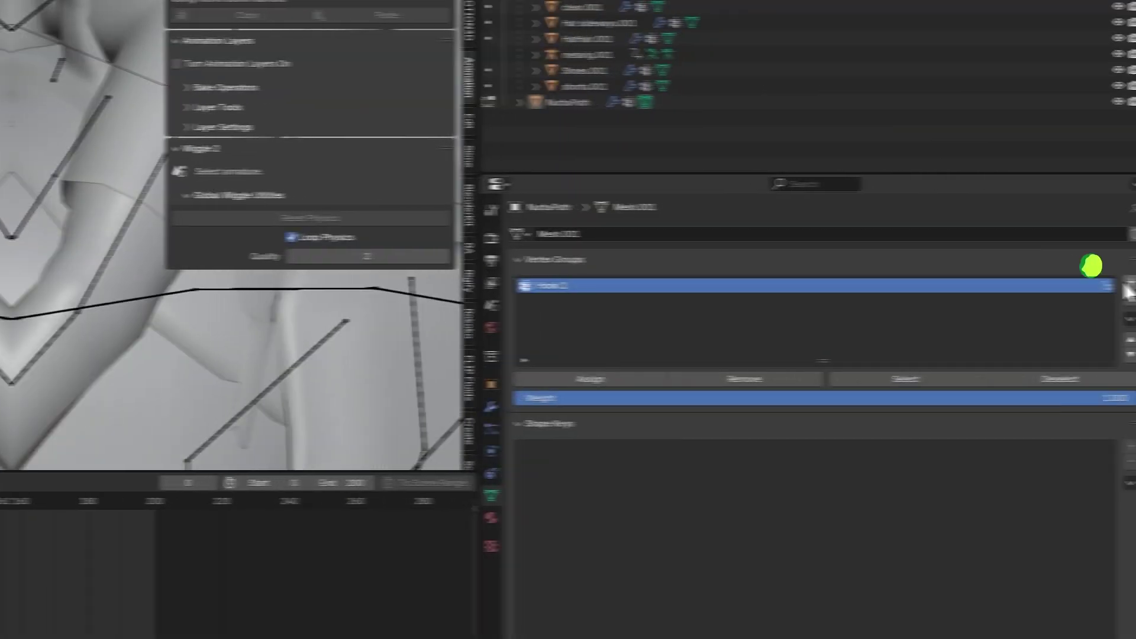
Step: Add and assign vertex group Hook 2, hook the handle-end vertex, and name a 'cloth pin' group
left_click(1119, 282)
double_click(559, 301)
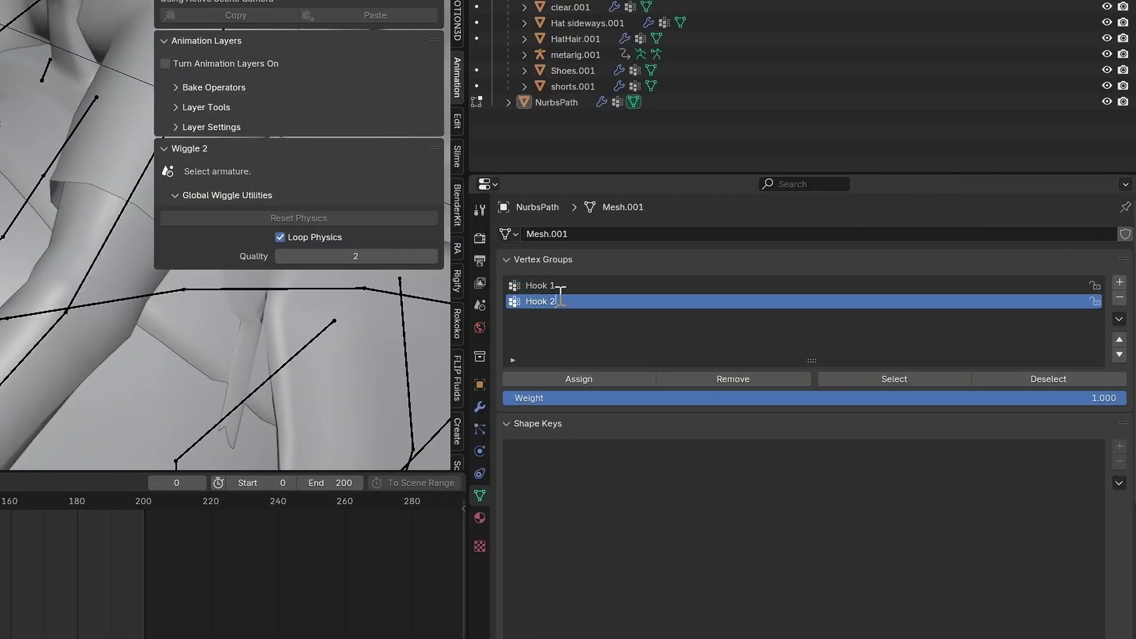
key("Return")
left_click(578, 379)
key("ctrl+h")
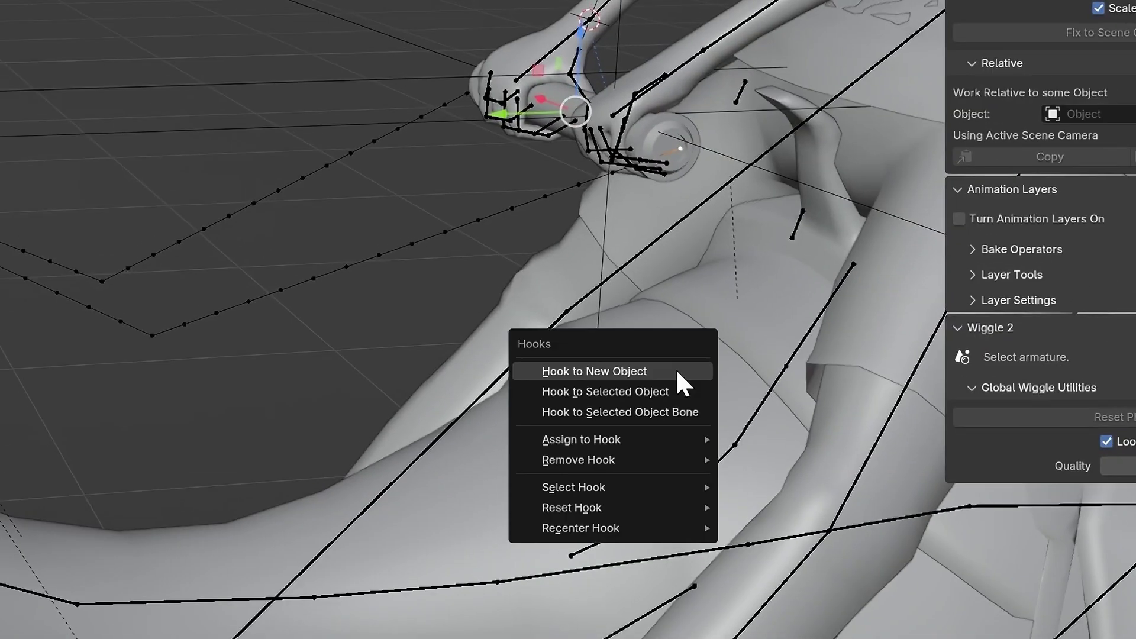
left_click(658, 371)
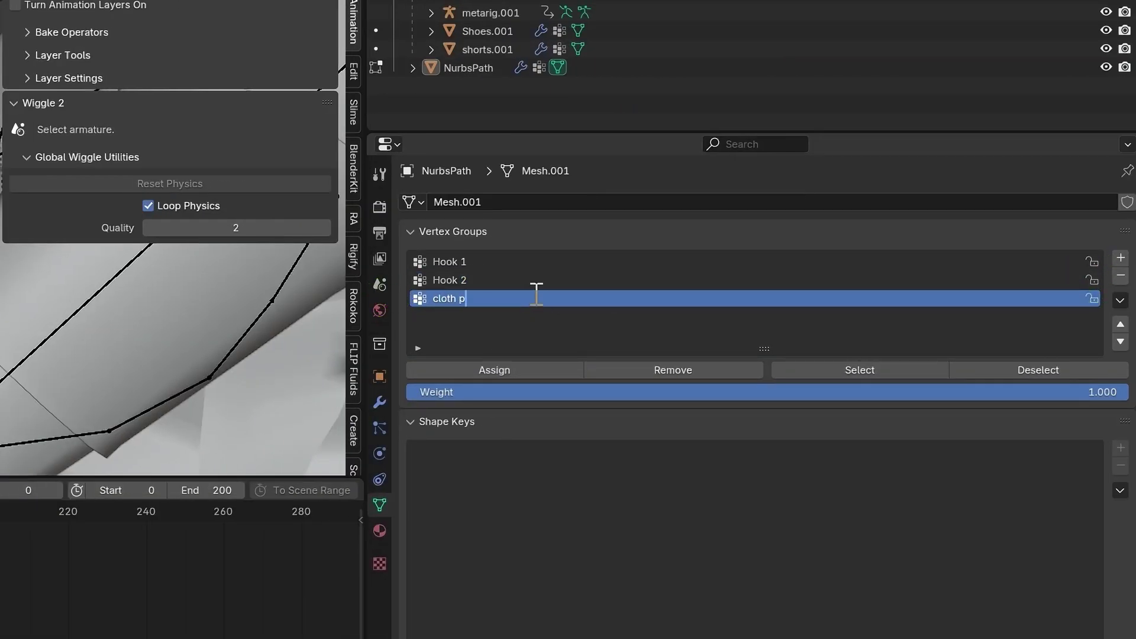
key("Return")
Step: Assign the selected vertices to cloth pin and select the NurbsPath reins in Object Mode
left_click(534, 371)
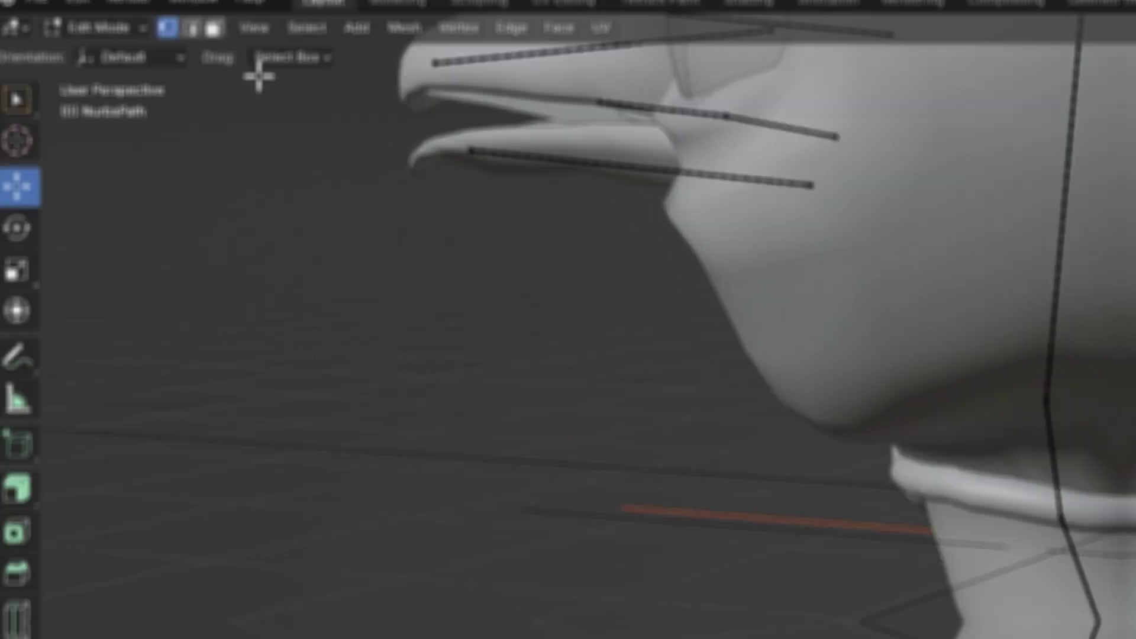
left_click(107, 23)
left_click(141, 80)
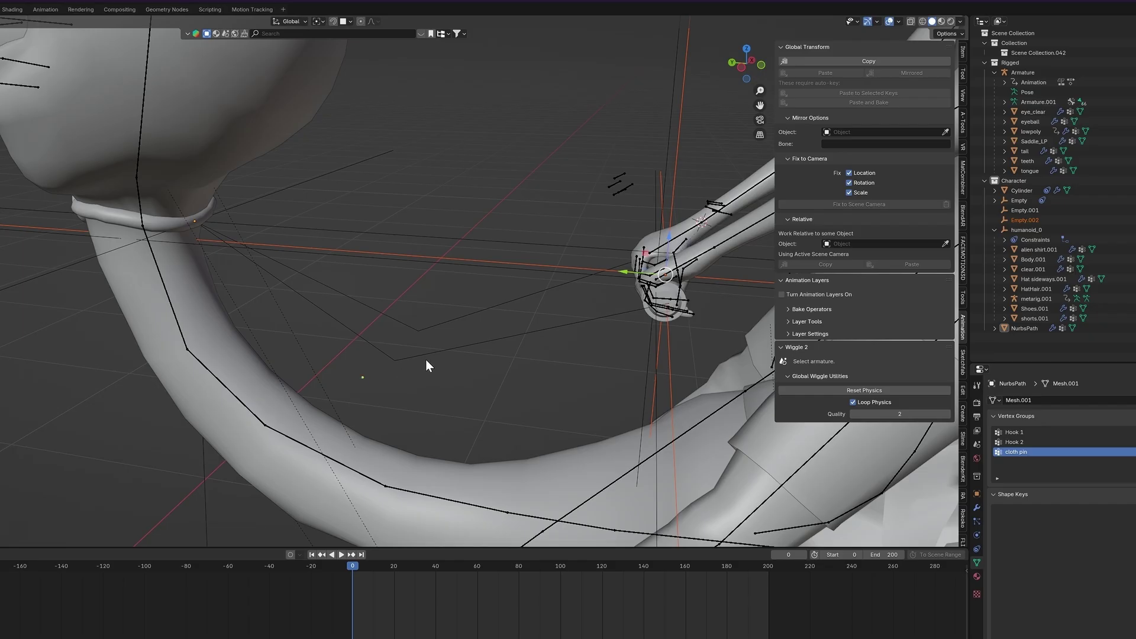
left_click(427, 357)
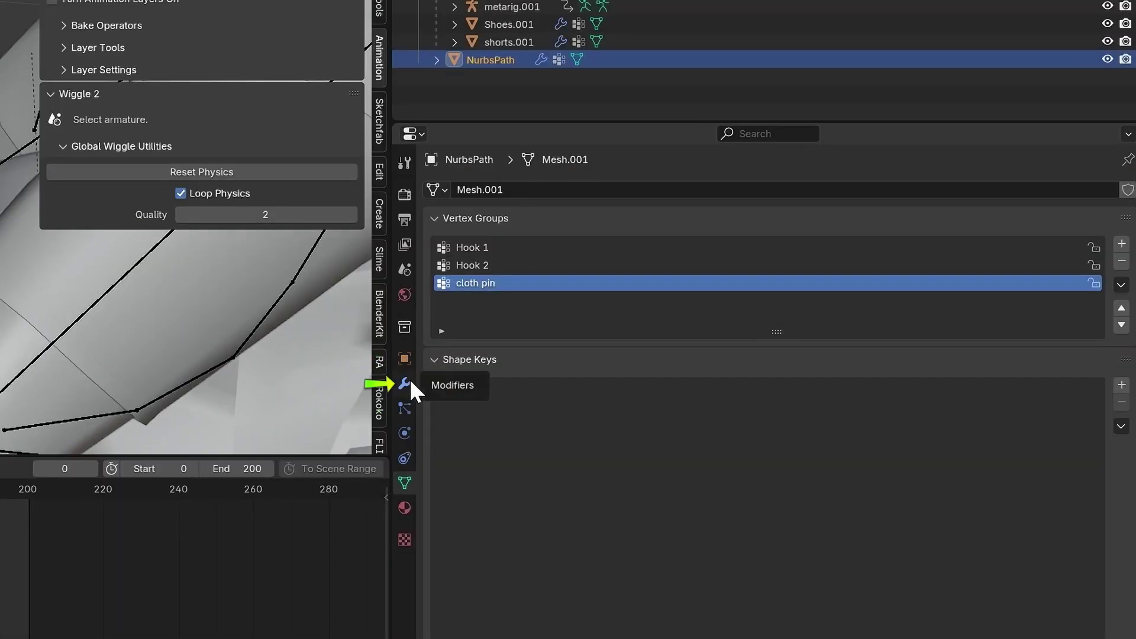
Step: Set Hook-Empty.001's vertex group to Hook 1 in the modifier stack
left_click(976, 507)
left_click(715, 265)
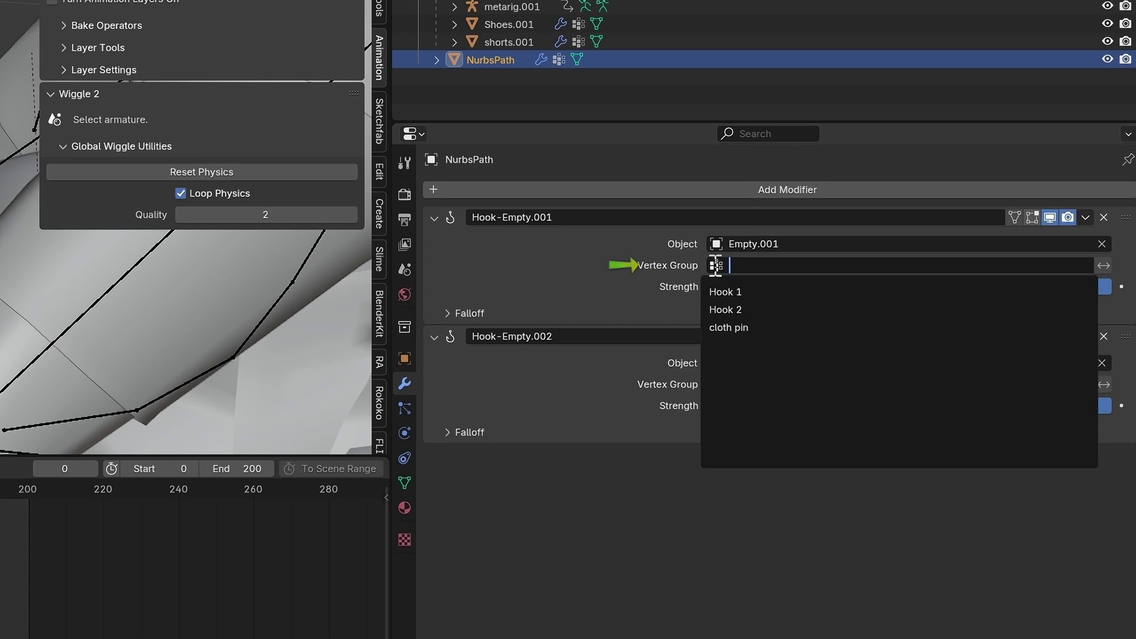
left_click(736, 290)
left_click(718, 383)
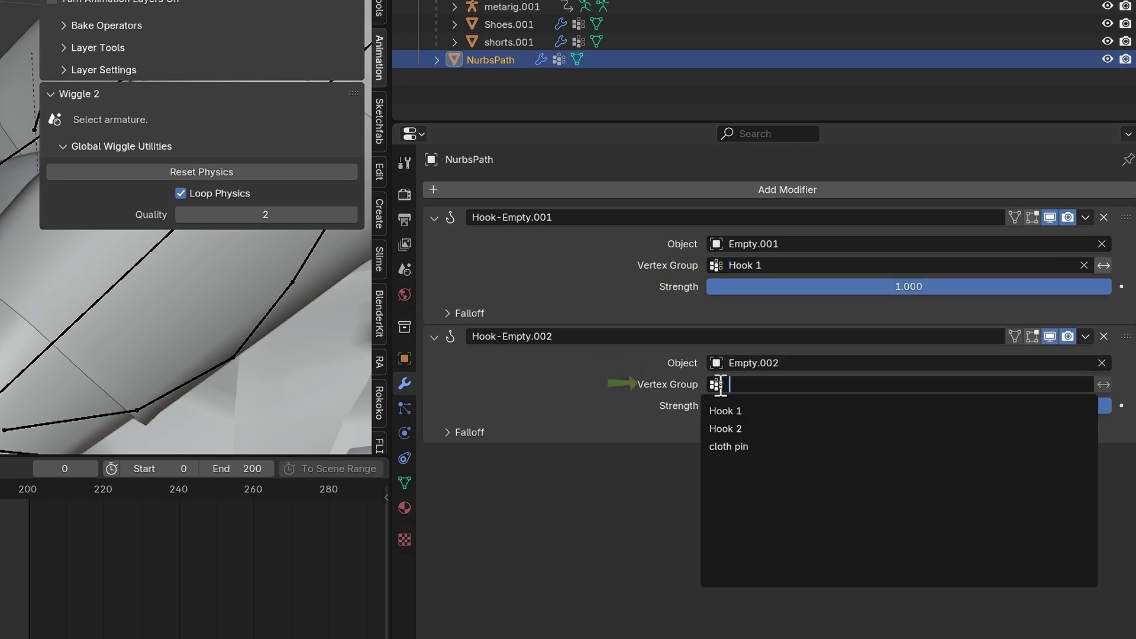
Step: Set Hook-Empty.002 to Hook 2 and add a Skin modifier with Smooth Shading to the reins
left_click(734, 429)
left_click(805, 191)
mouse_move(814, 190)
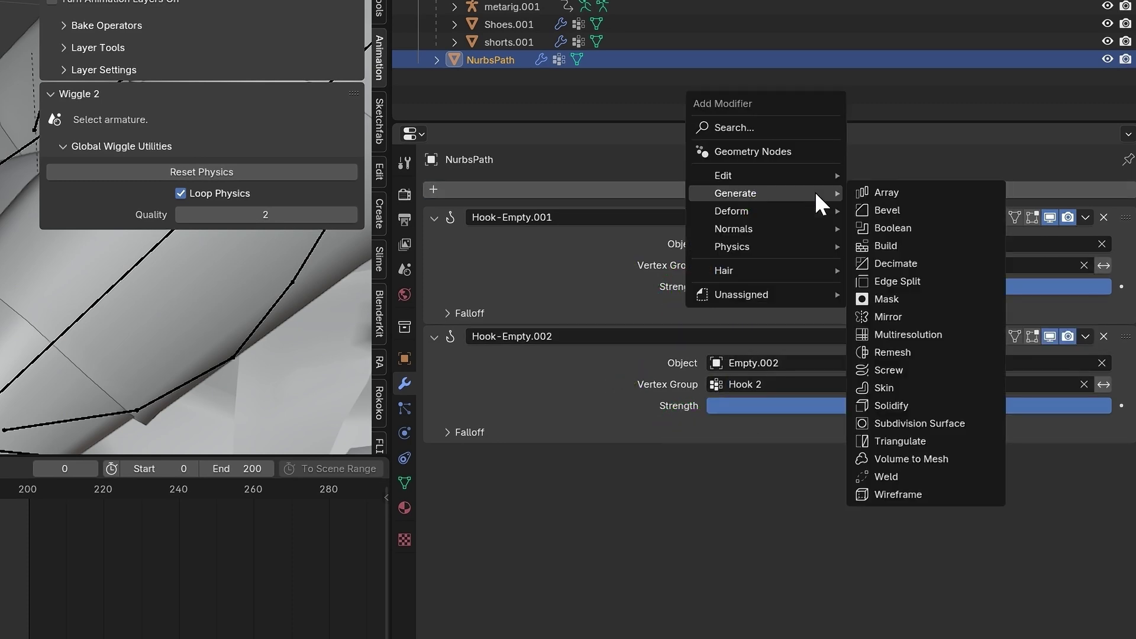
left_click(923, 387)
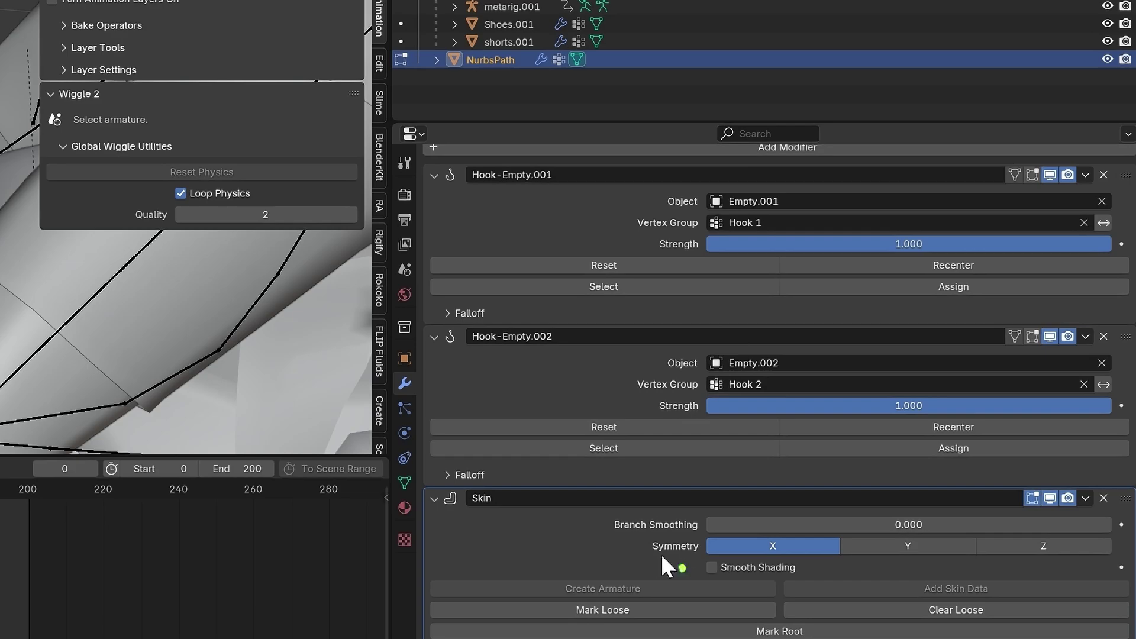
left_click(712, 567)
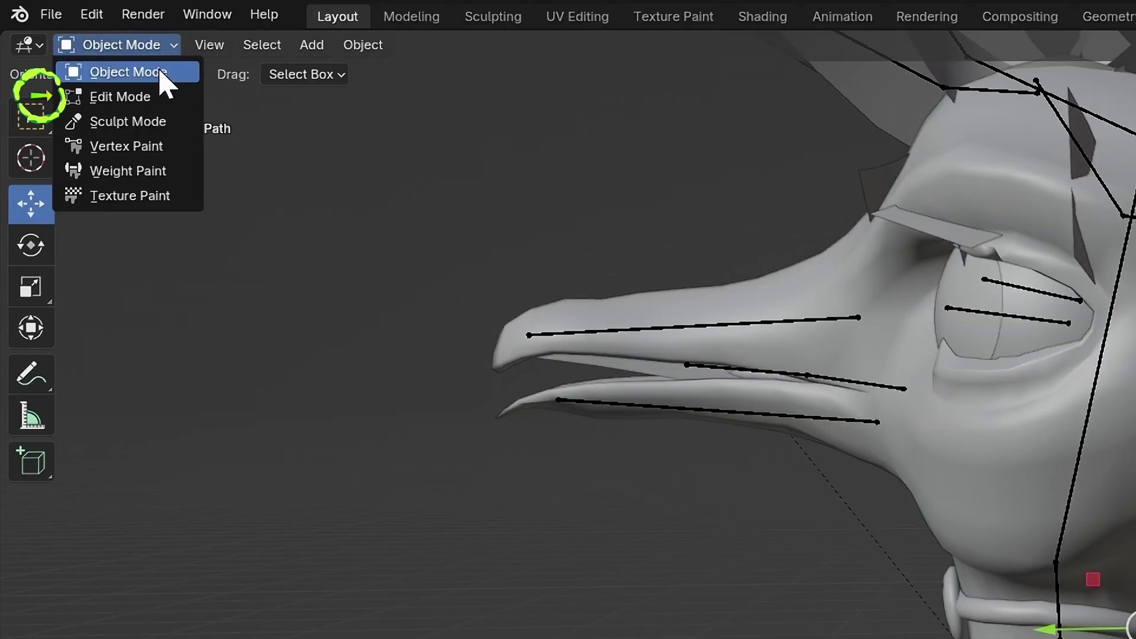
left_click(141, 99)
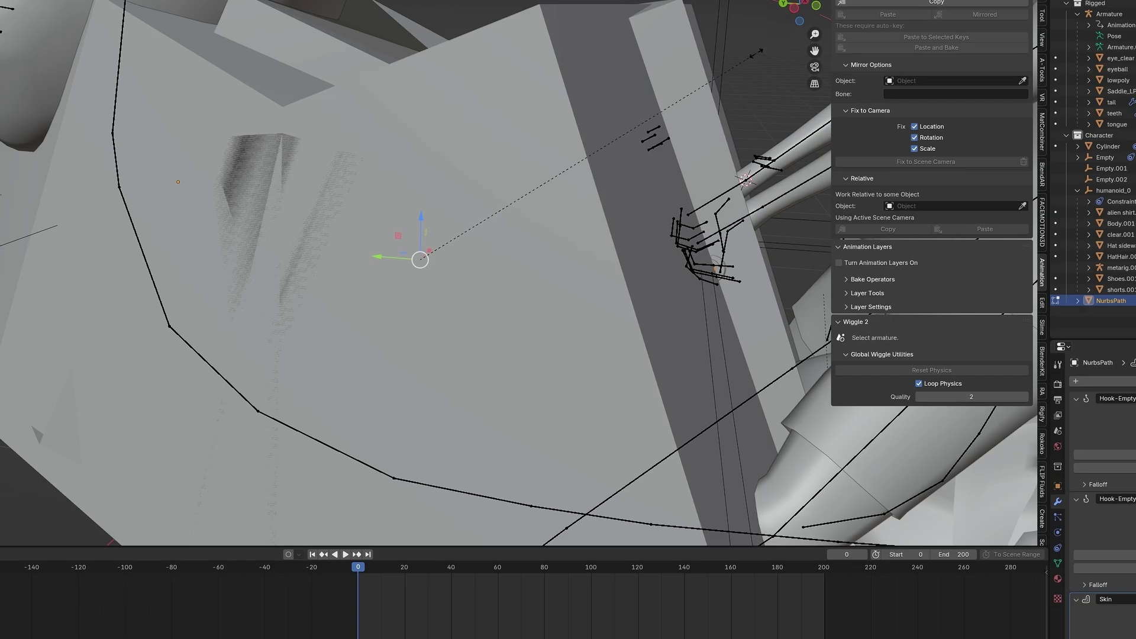
middle_click_drag(568, 273, 710, 237)
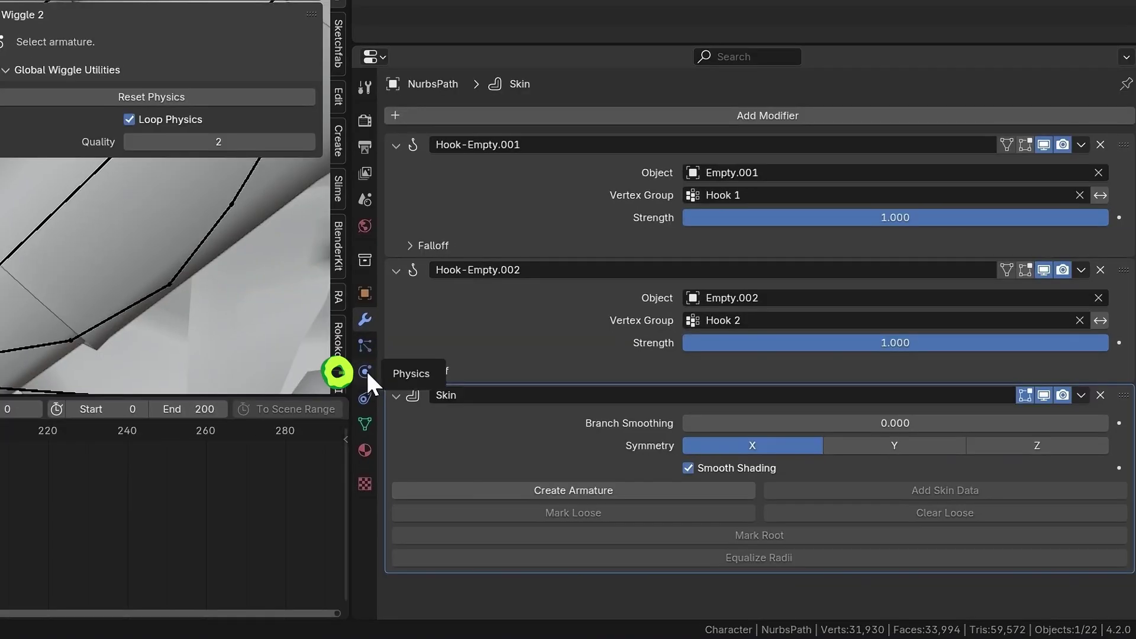
Step: Make the reins a Cloth simulation pinned by the 'cloth pin' vertex group
left_click(365, 371)
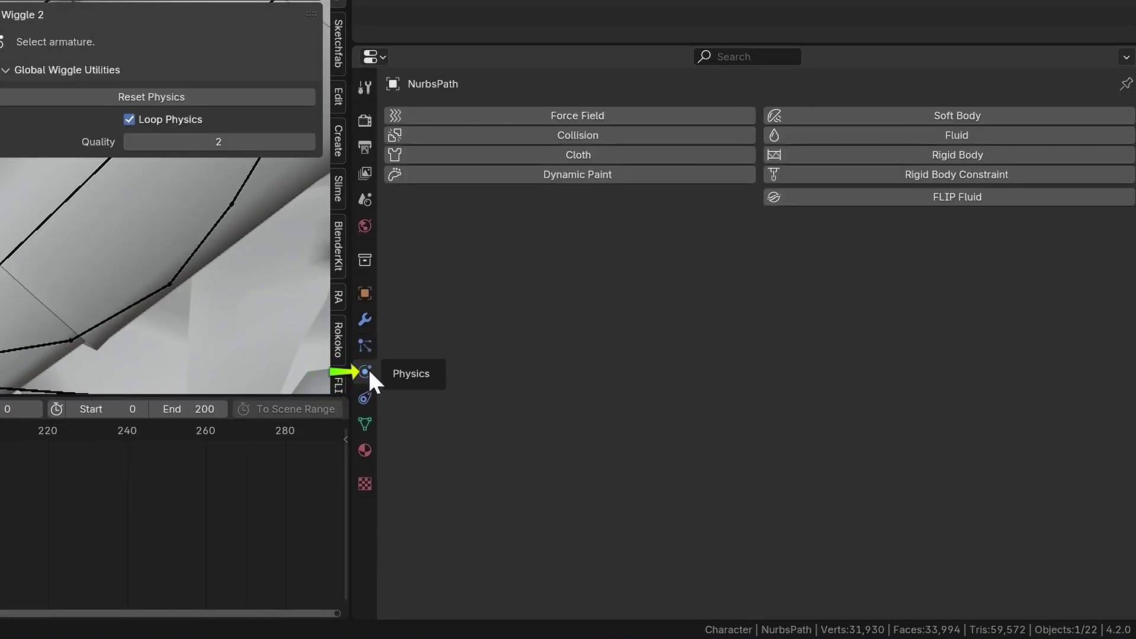
left_click(680, 155)
scroll(544, 279, "down", 15)
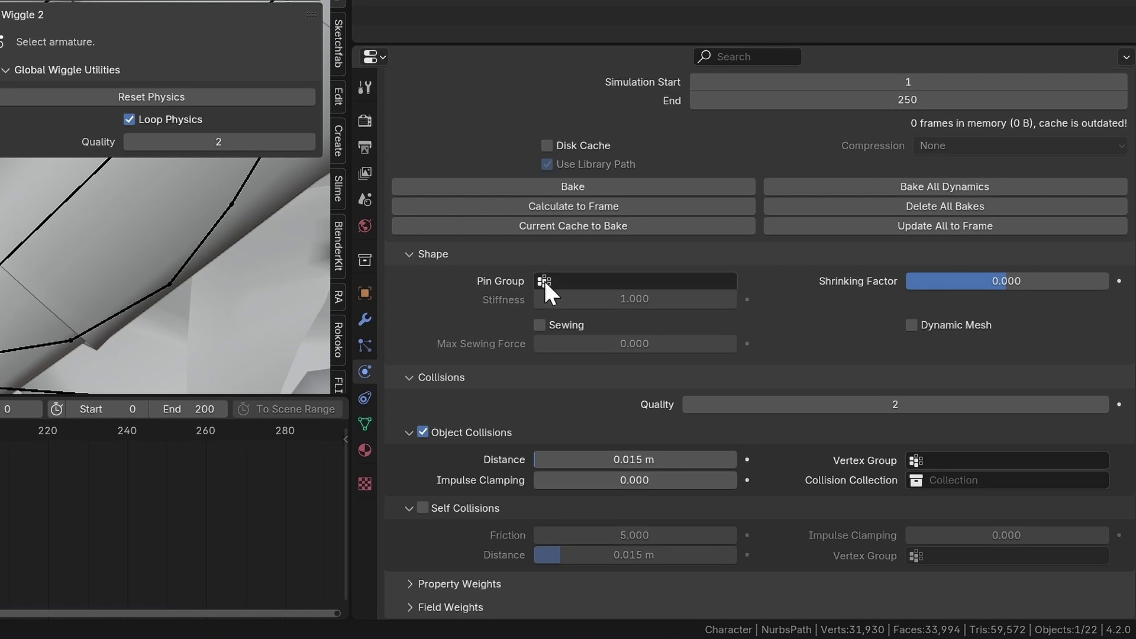
left_click(545, 280)
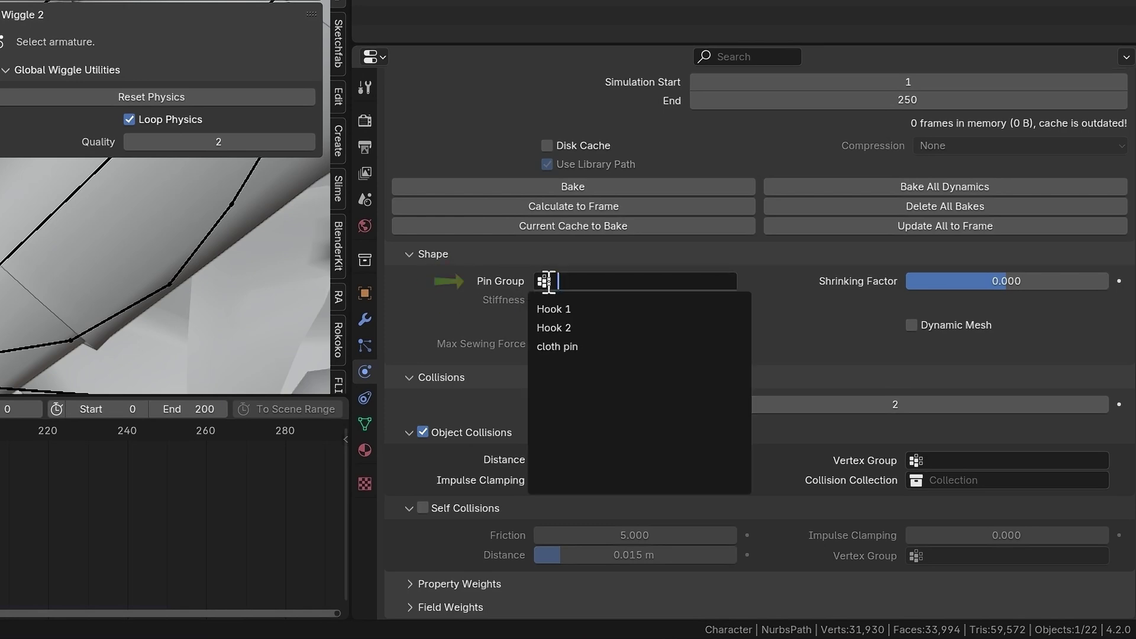
left_click(593, 346)
Step: Move Cloth above Skin in the stack and add a Subdivision Surface modifier
left_click(363, 319)
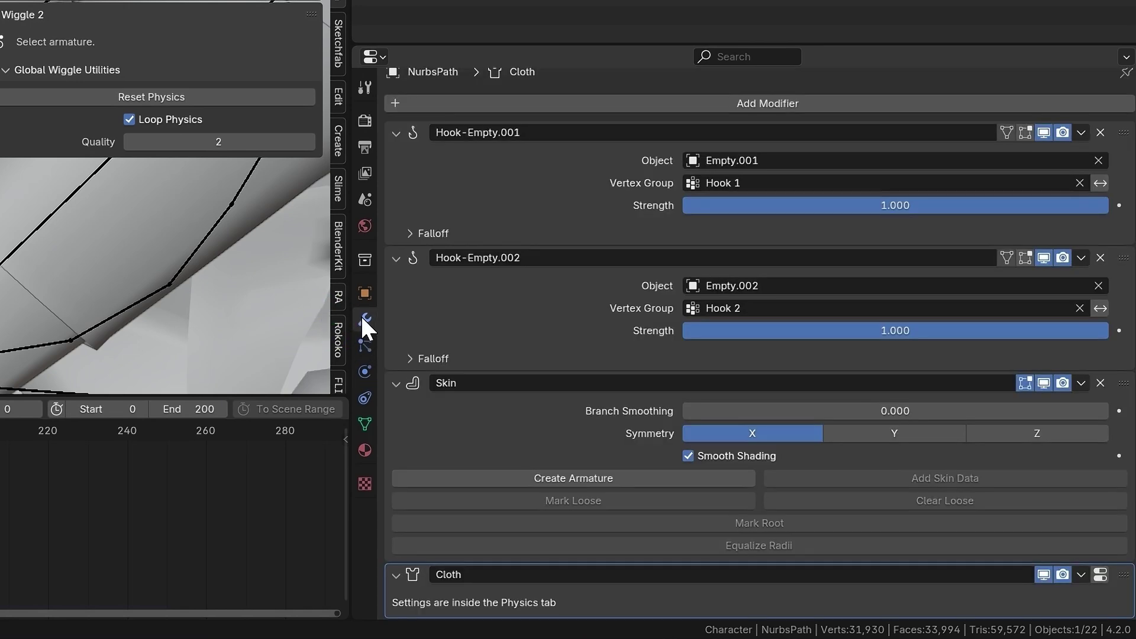
left_click_drag(1124, 575, 1116, 385)
left_click(921, 101)
mouse_move(925, 107)
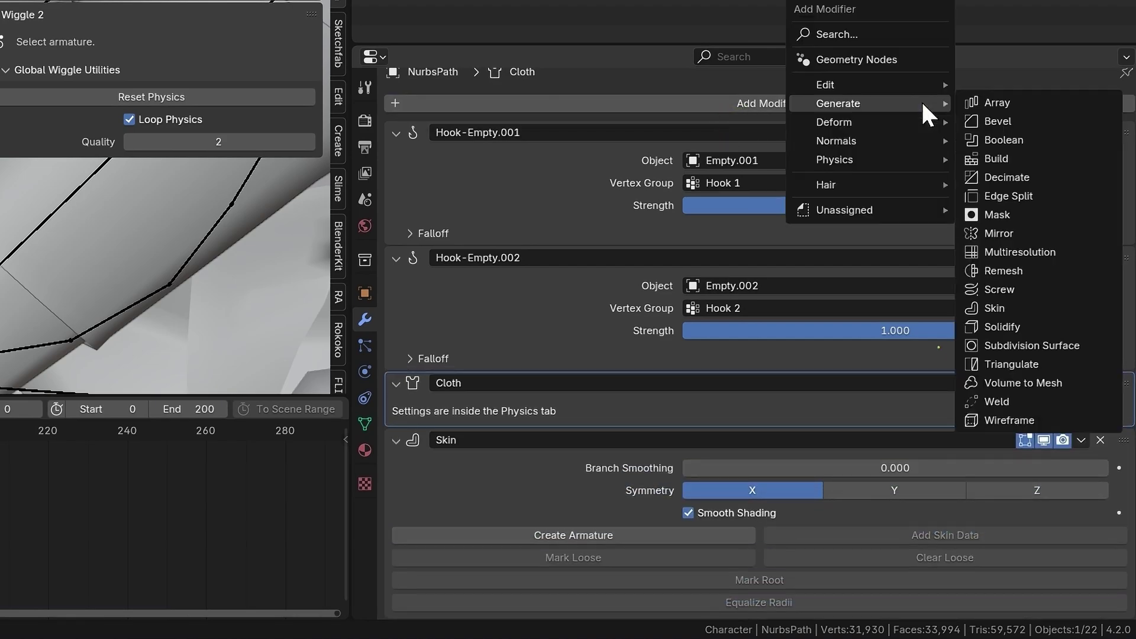
left_click(1067, 346)
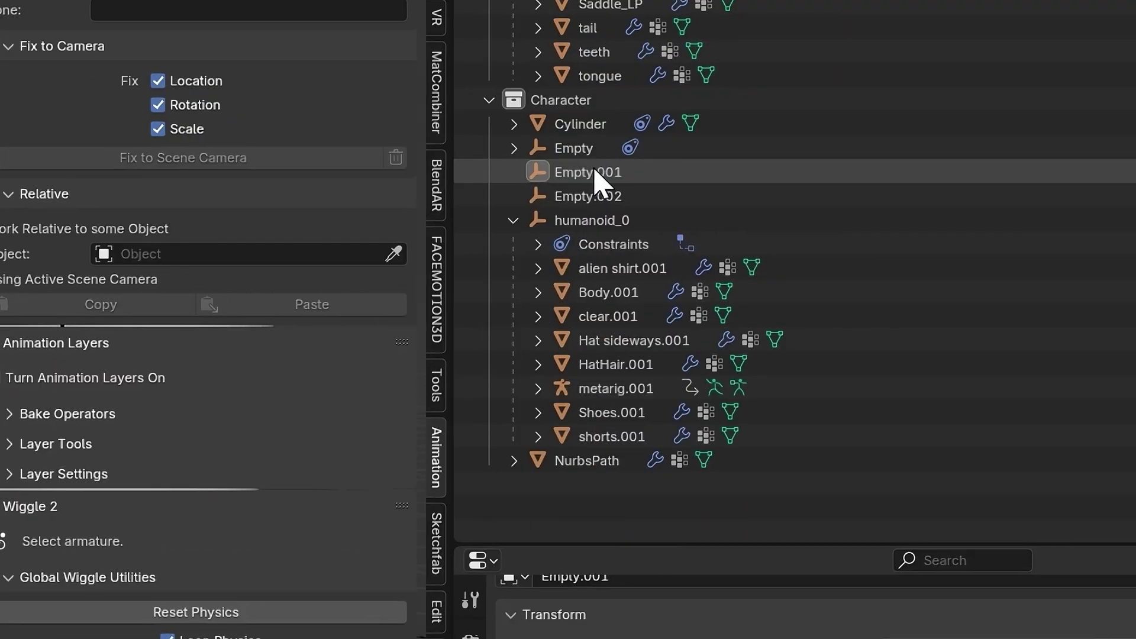
Step: Give Empty.001 a Child Of constraint to the Armature's Neck_5 bone and Set Inverse
left_click(606, 172)
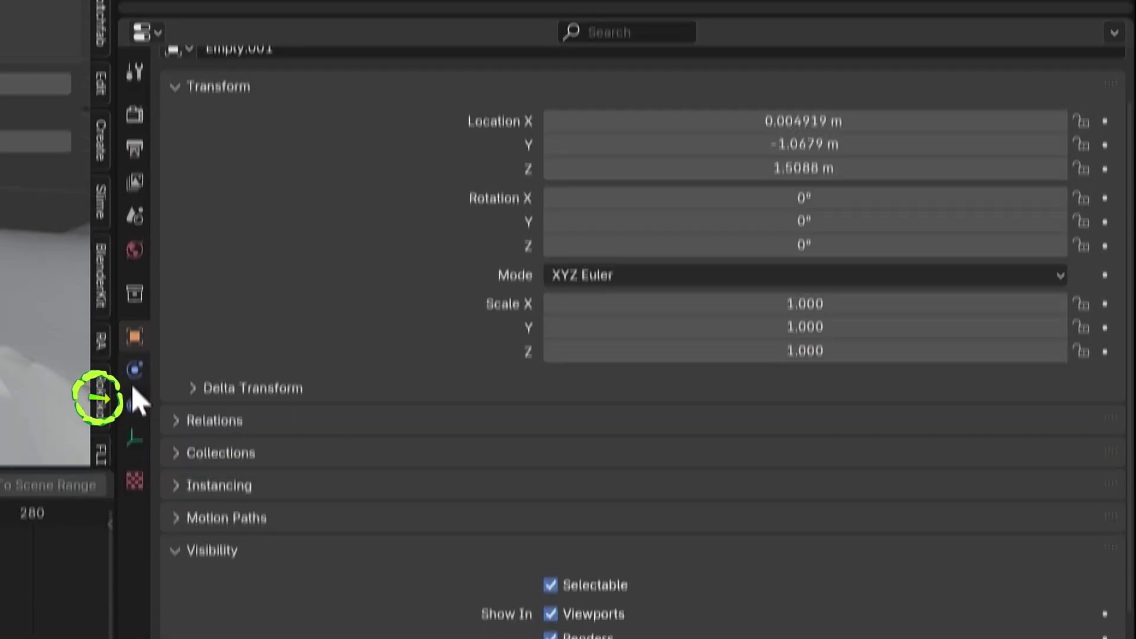
left_click(135, 396)
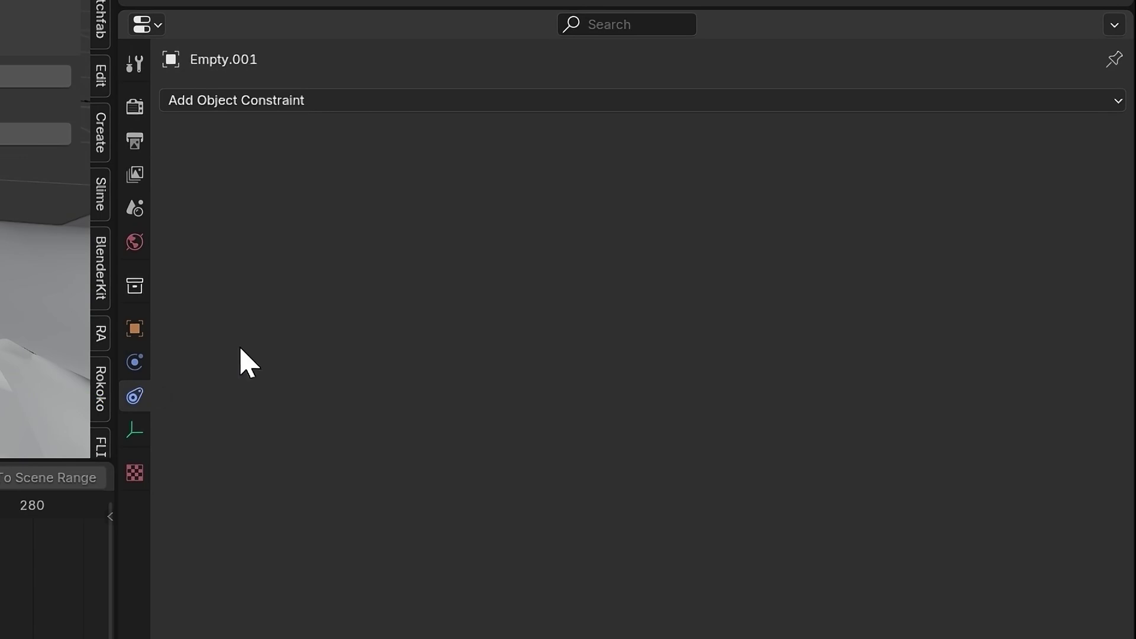
left_click(778, 100)
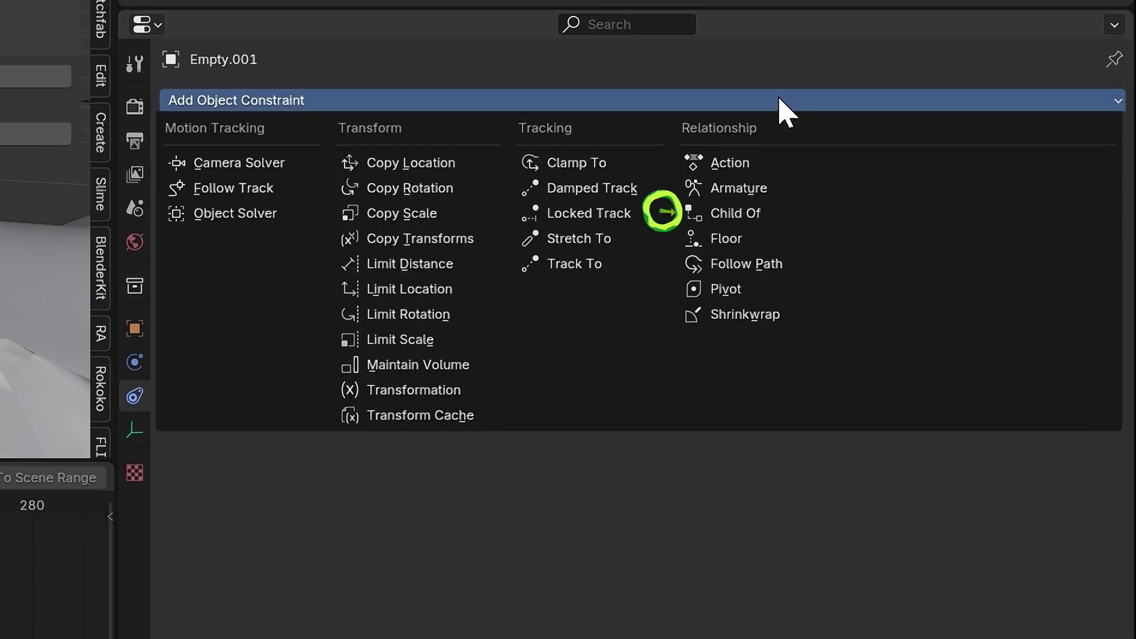
left_click(807, 215)
left_click(1081, 175)
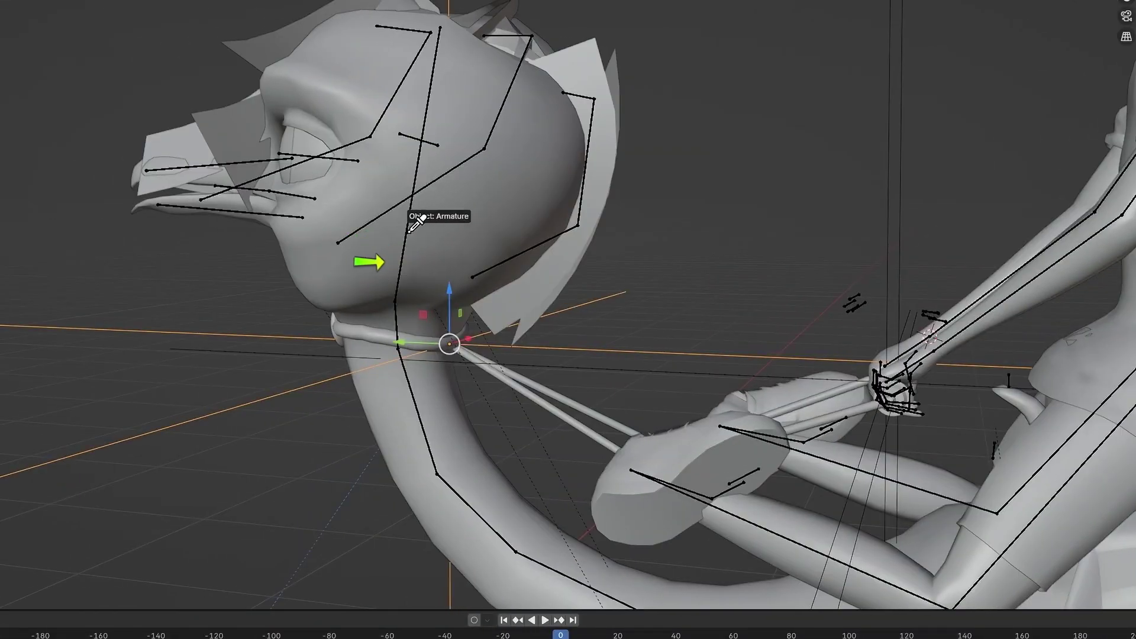
left_click(436, 215)
left_click(626, 199)
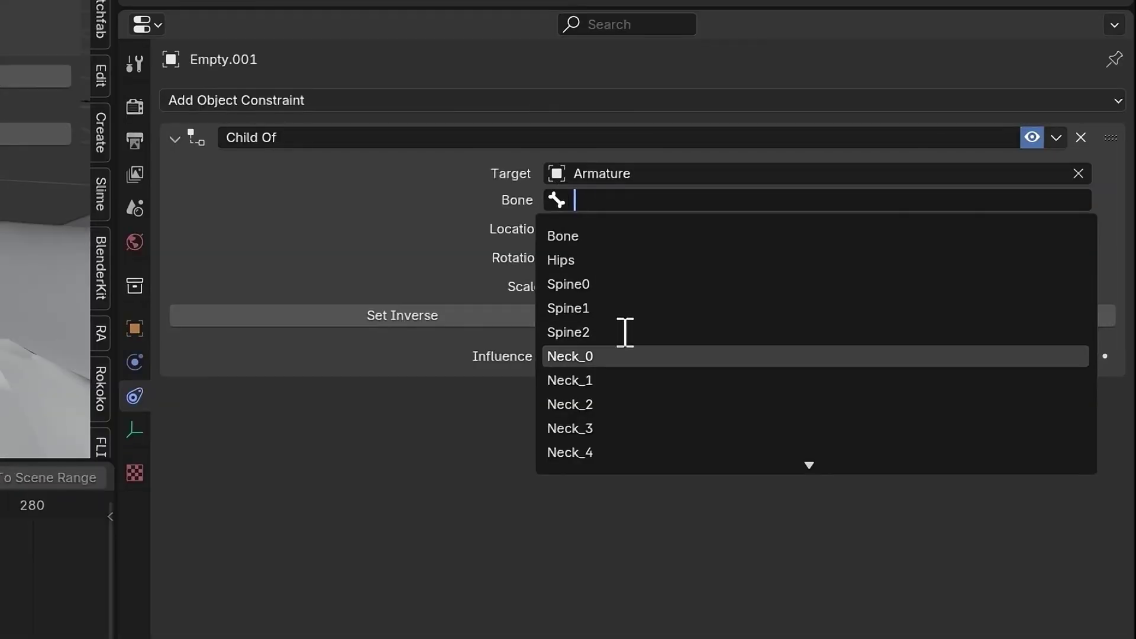
left_click(656, 454)
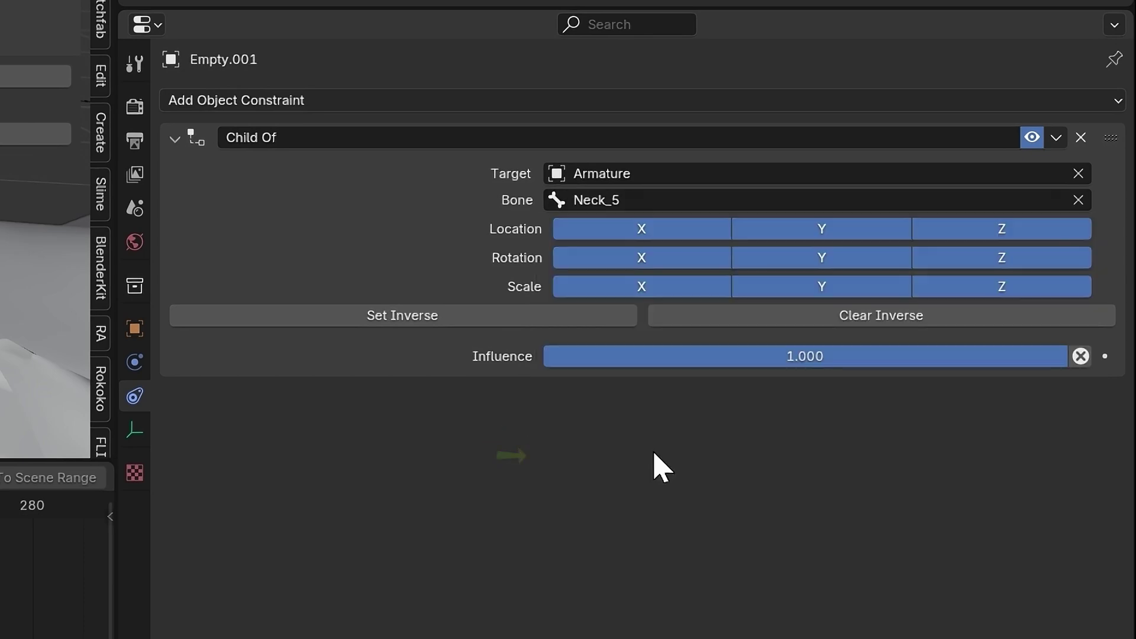
left_click(423, 322)
Step: Add a Child Of constraint to Empty.002 and start eyedropping its target
left_click(276, 200)
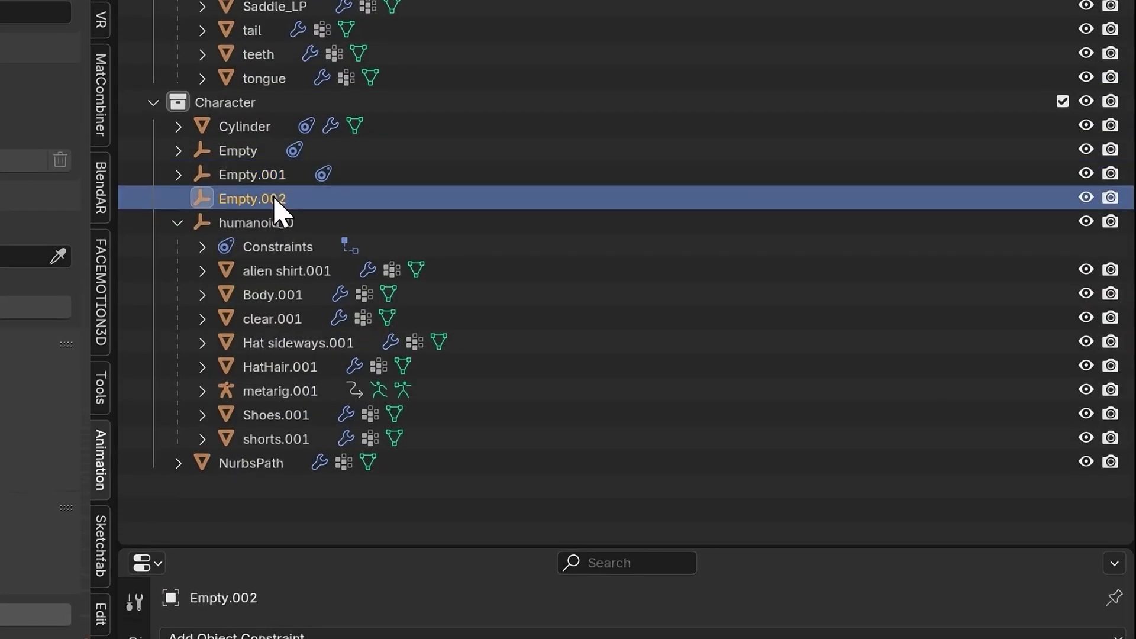
left_click(649, 636)
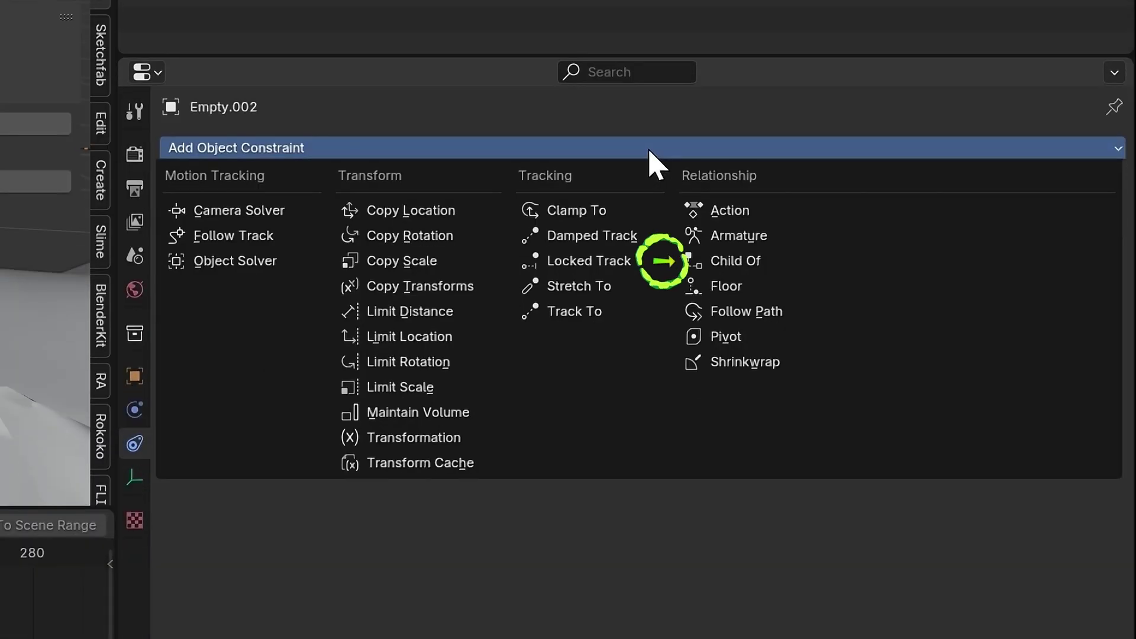
left_click(771, 265)
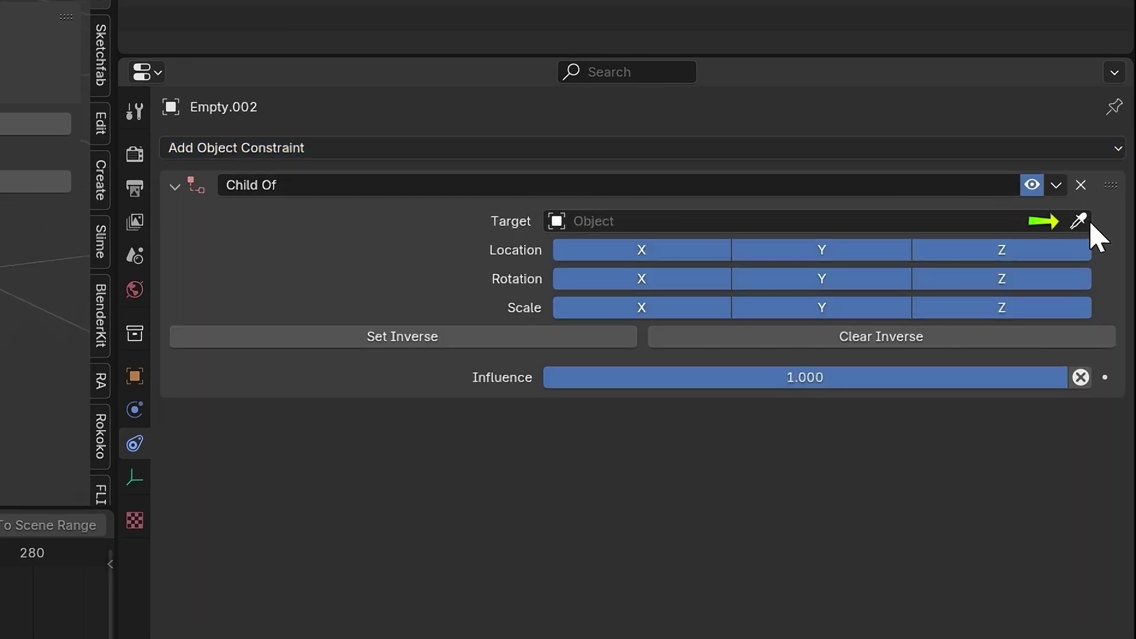
left_click(1087, 222)
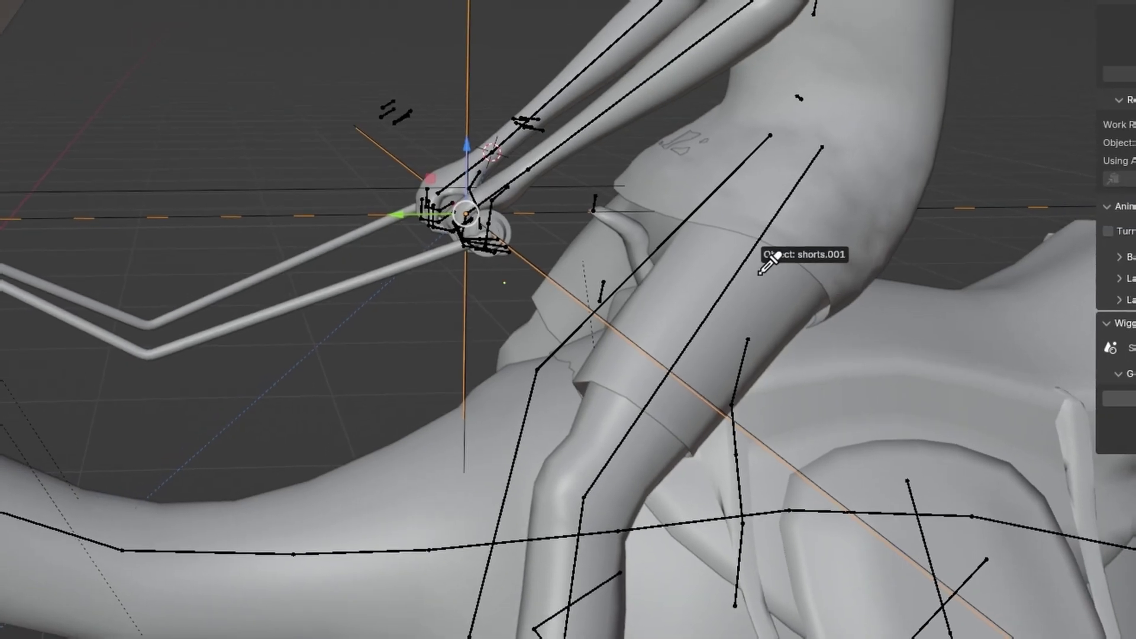
left_click(512, 227)
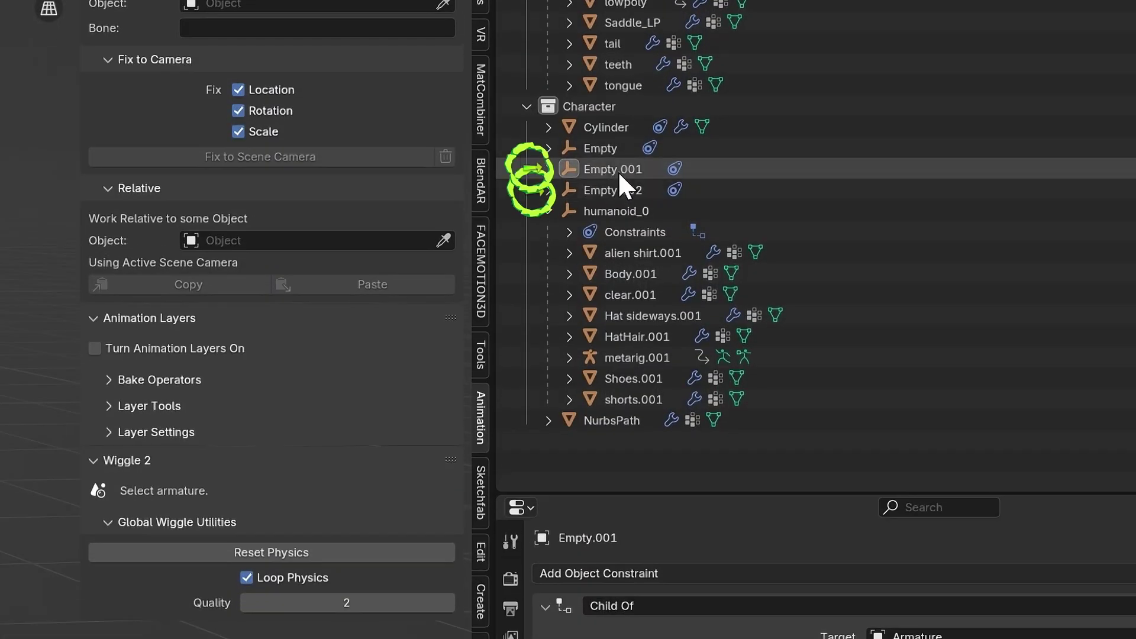
left_click(621, 168)
left_click(627, 187, "ctrl")
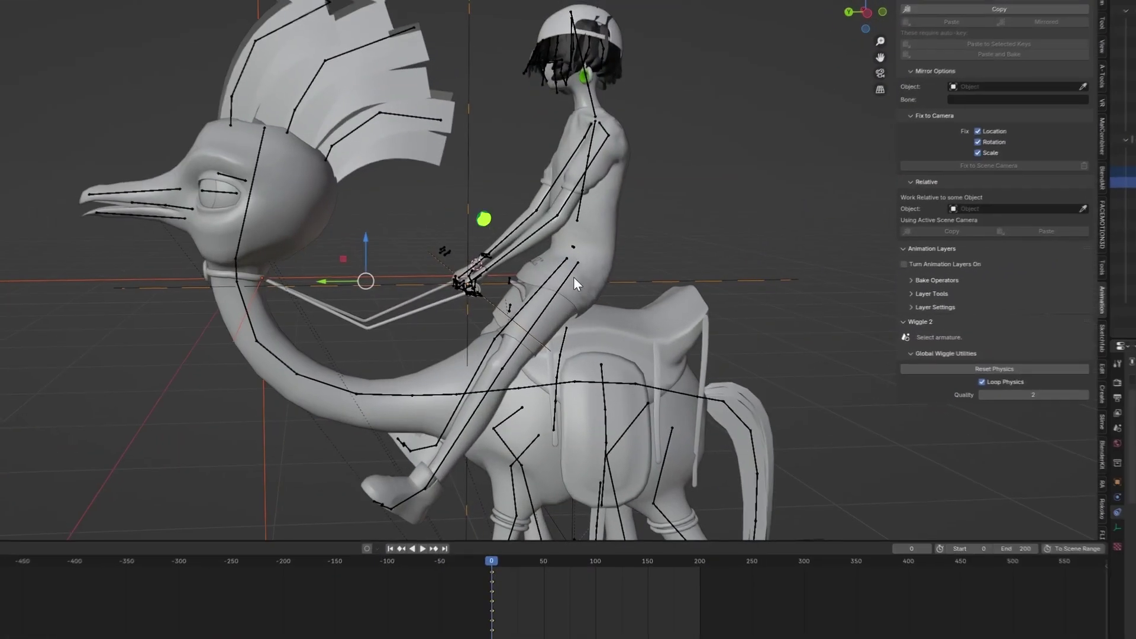
Step: Bake the rider rig's wiggle in Pose Mode with Overwrite Current Action, then return to Object Mode
left_click(566, 275)
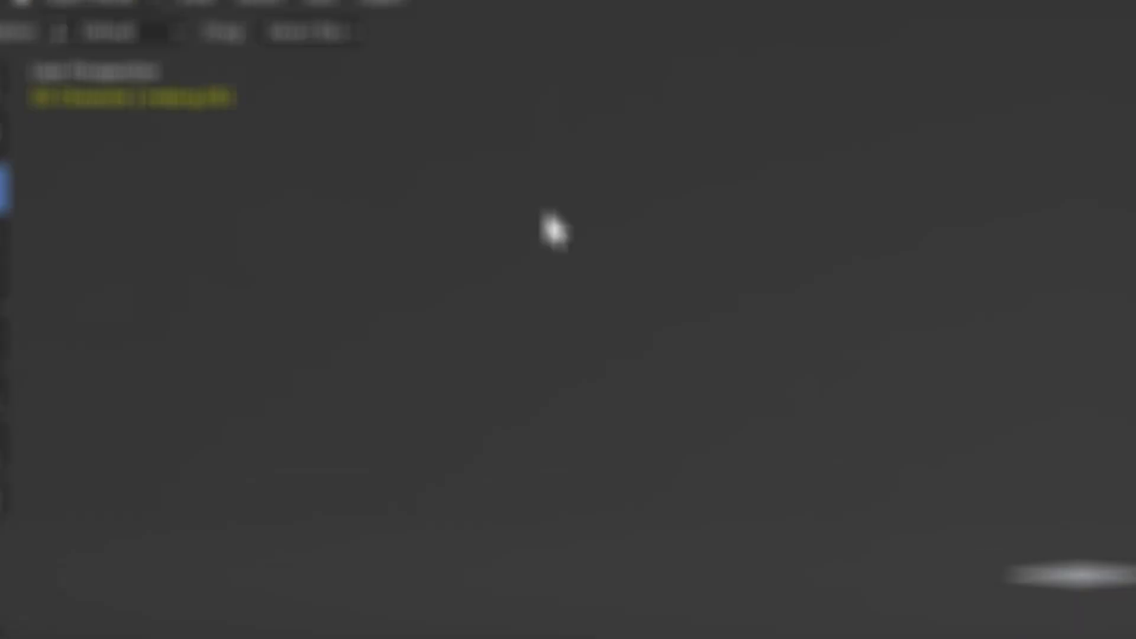
left_click(207, 59)
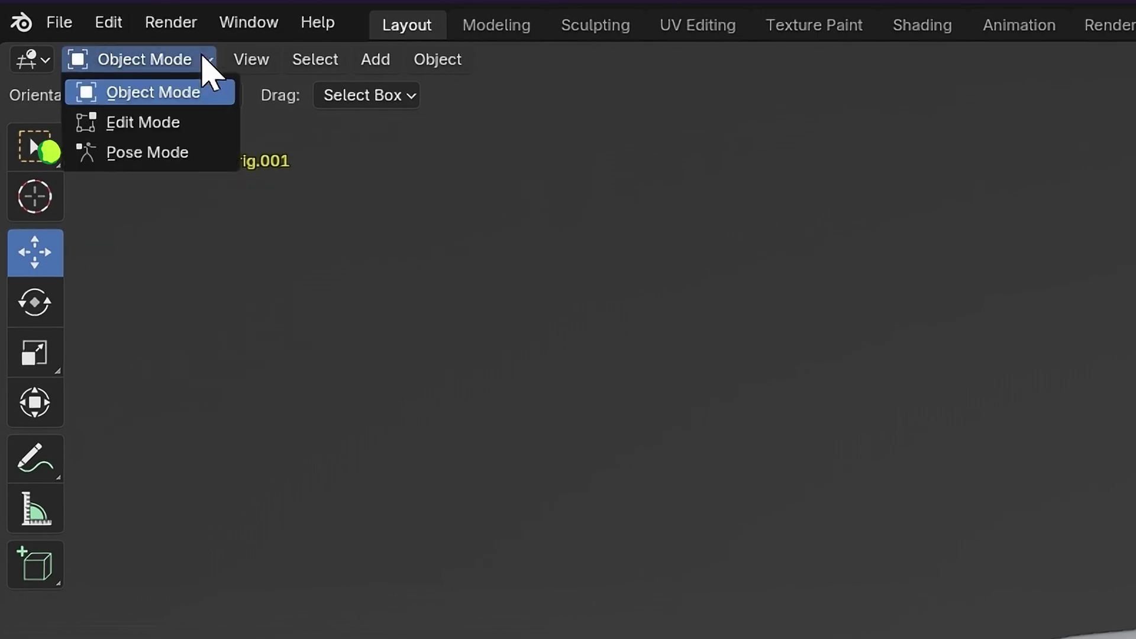
left_click(177, 152)
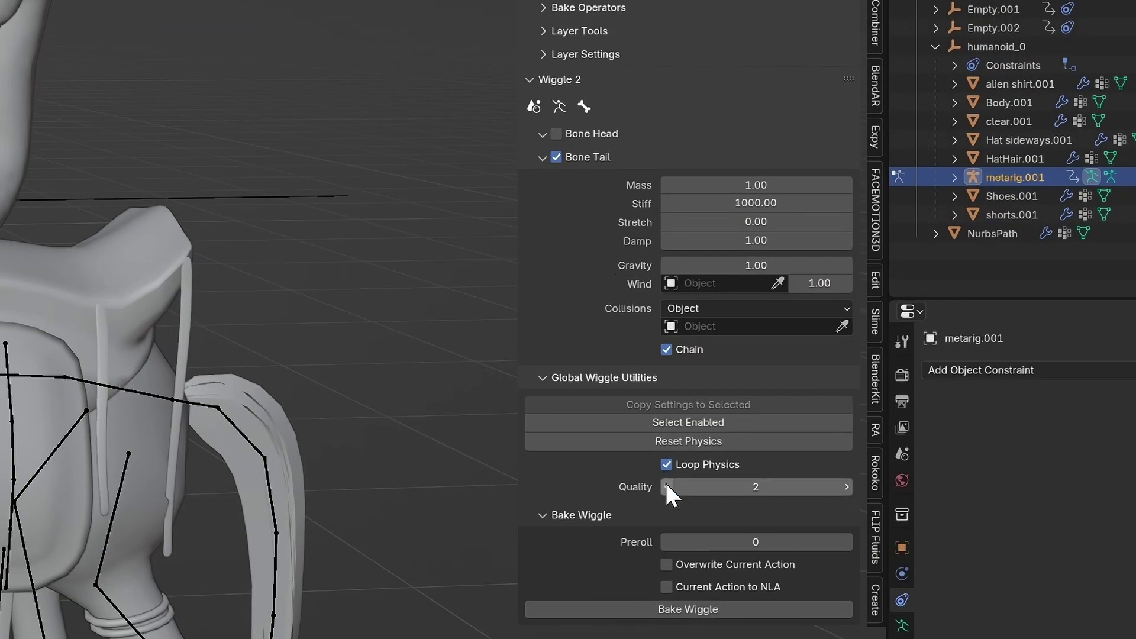
left_click(667, 564)
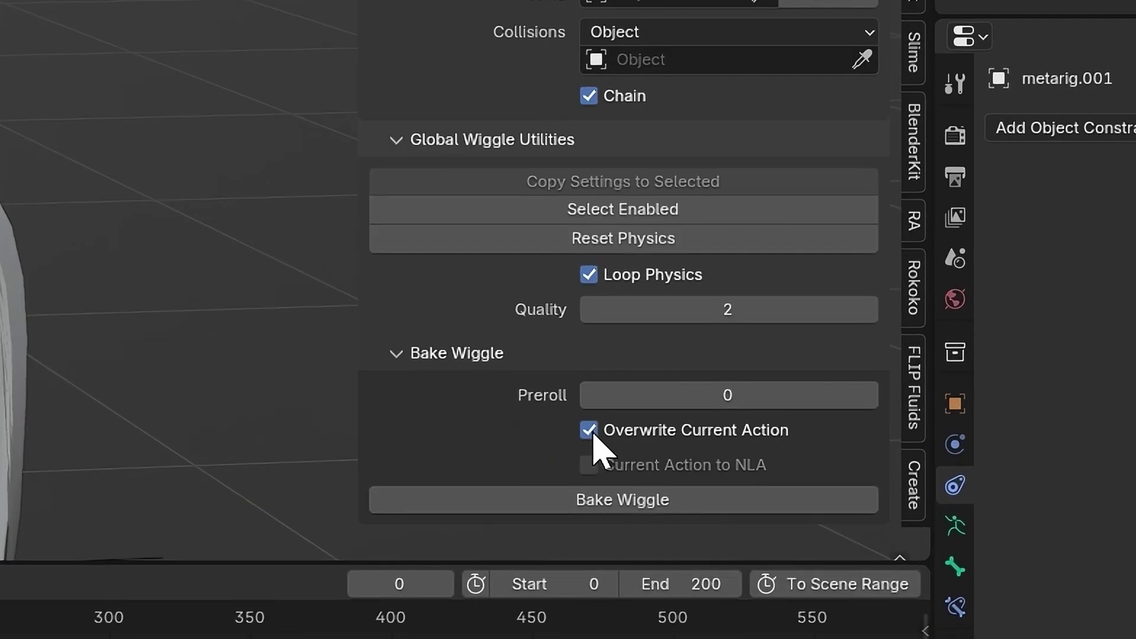
left_click(663, 502)
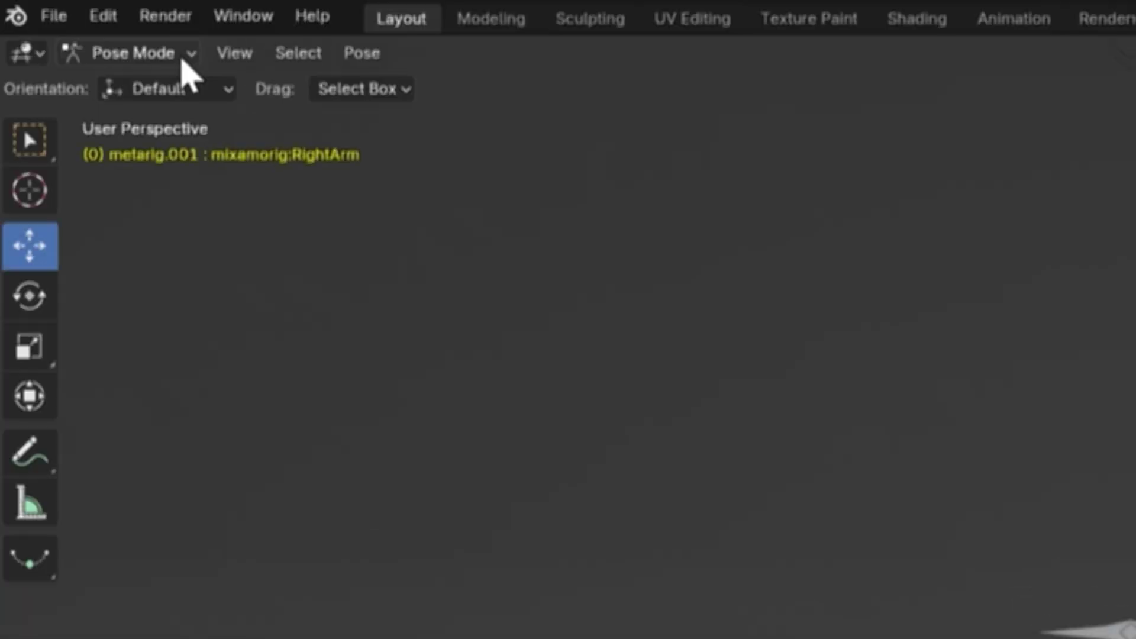
left_click(180, 58)
left_click(169, 93)
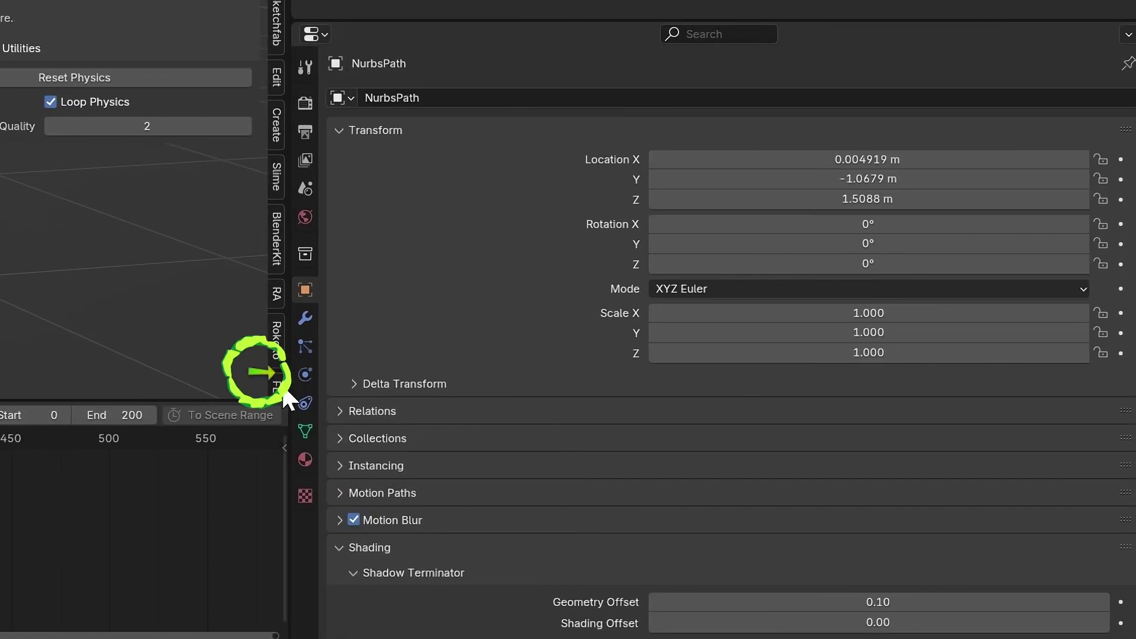
Step: Set the NurbsPath reins' cloth Shape Shrinking Factor to 0, then bake the cloth cache
left_click(290, 391)
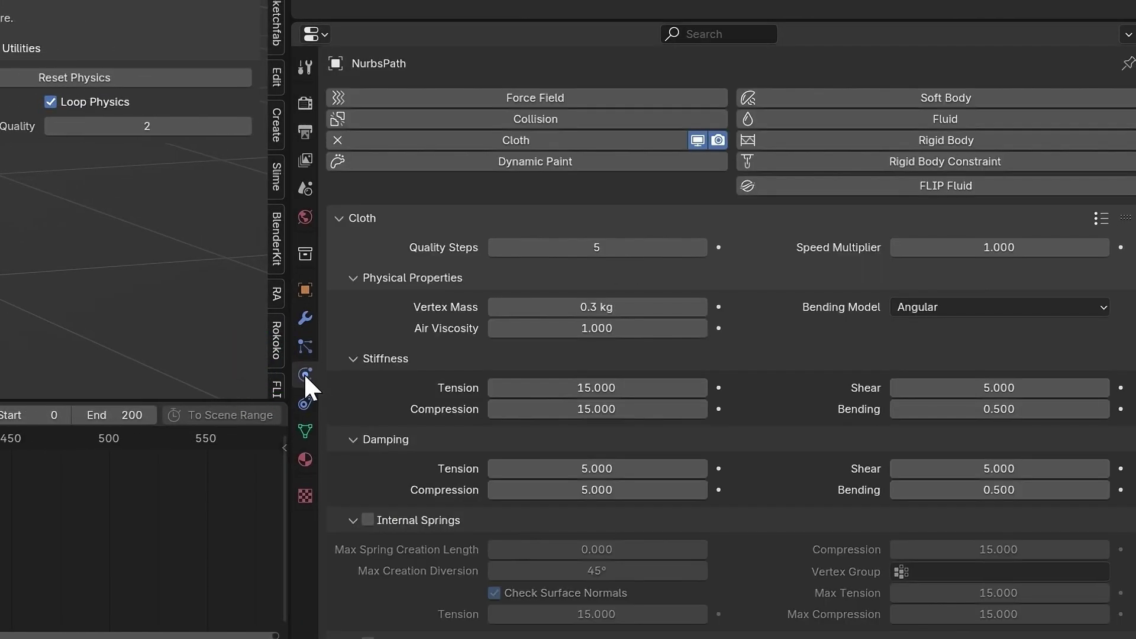
scroll(941, 275, "down", 15)
left_click(1041, 277)
type(".")
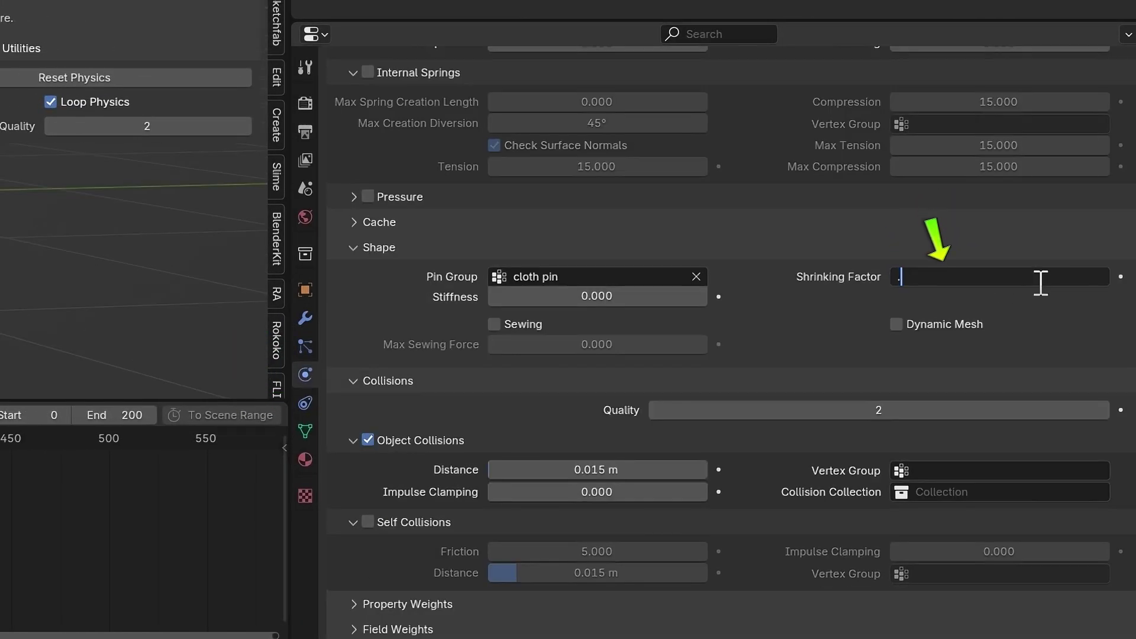
type("0")
key("Return")
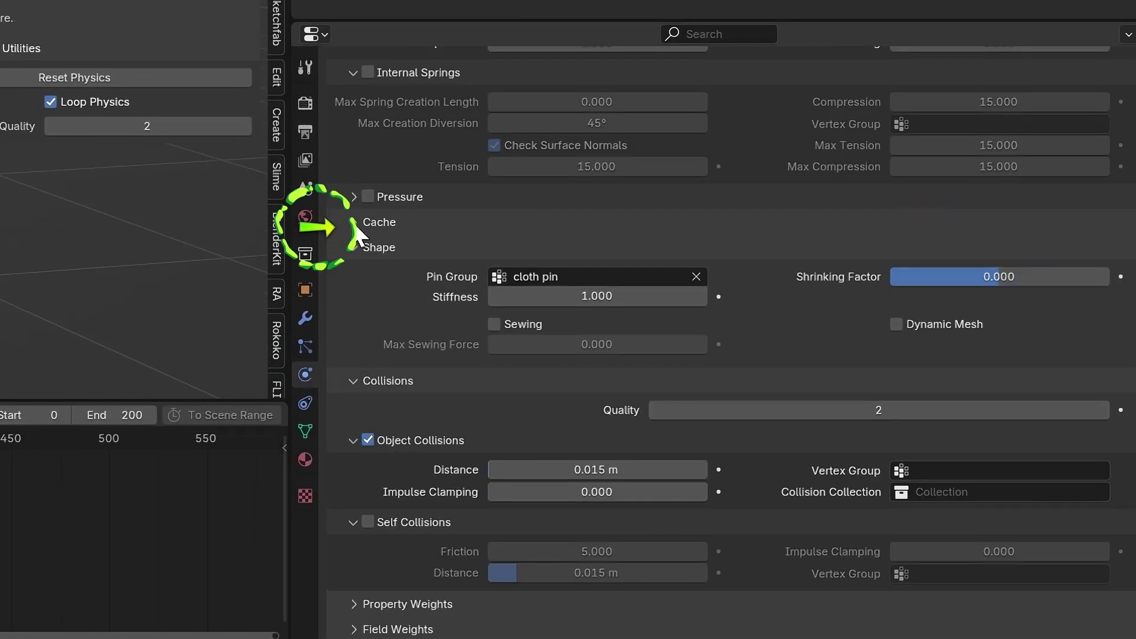
left_click(354, 222)
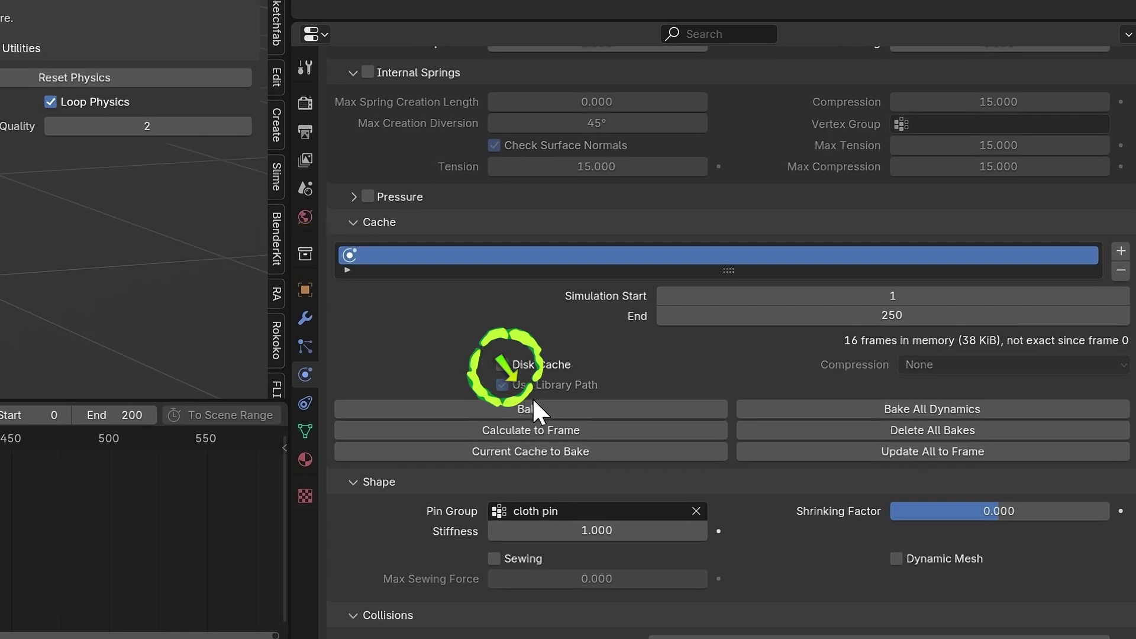
left_click(566, 413)
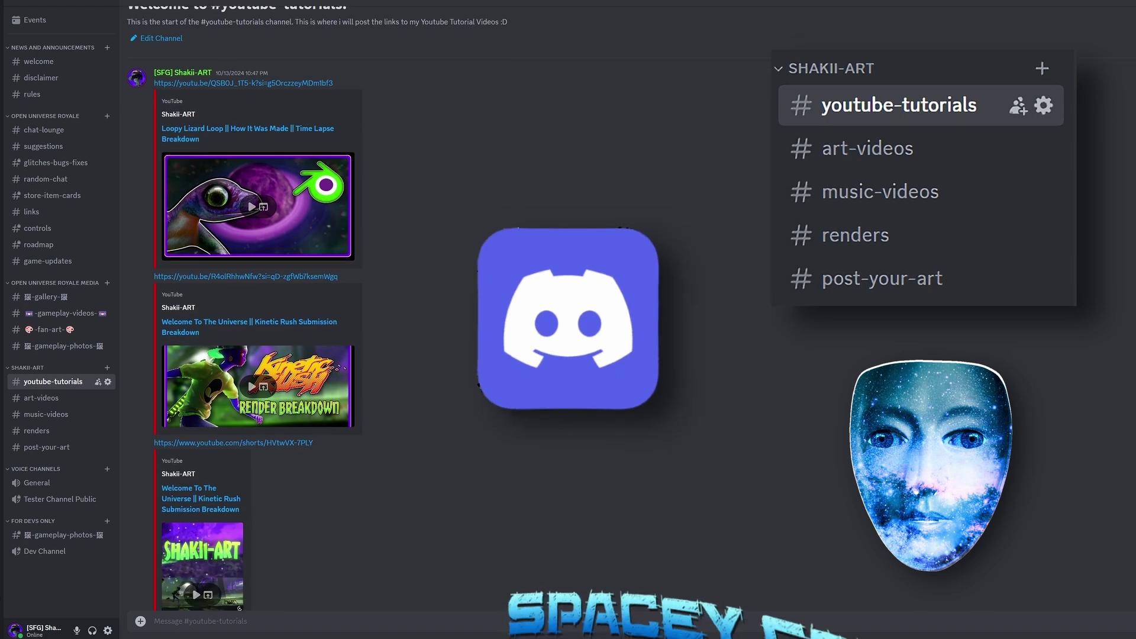
Step: Scroll through the gallery channel's posts, then switch to the post-your-art channel
left_click(53, 297)
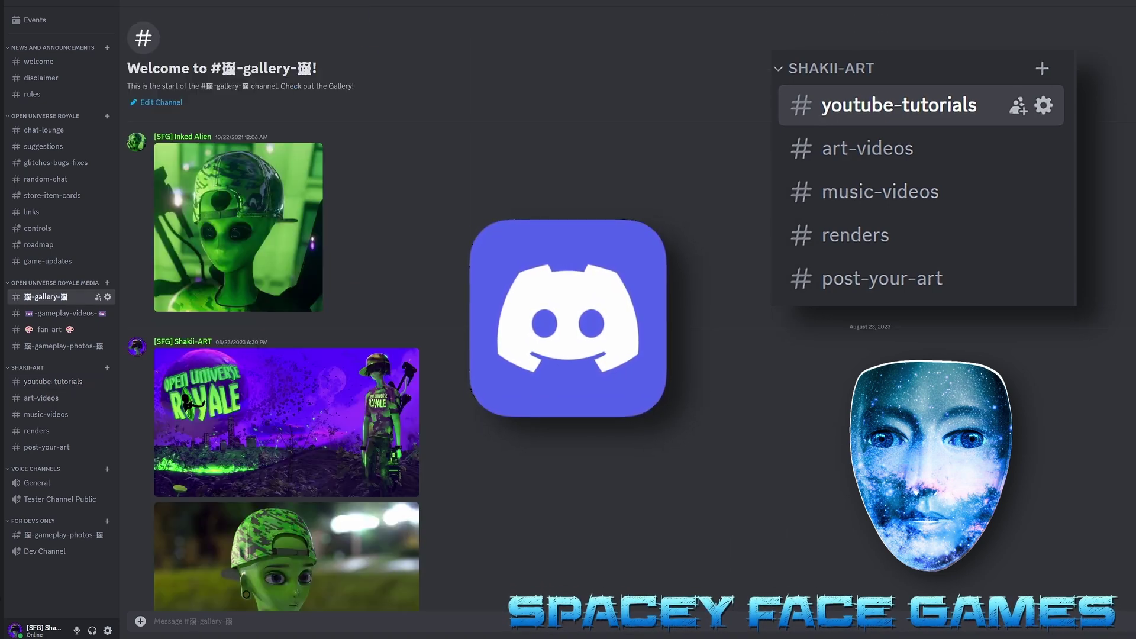
scroll(284, 355, "down", 5)
scroll(286, 307, "down", 5)
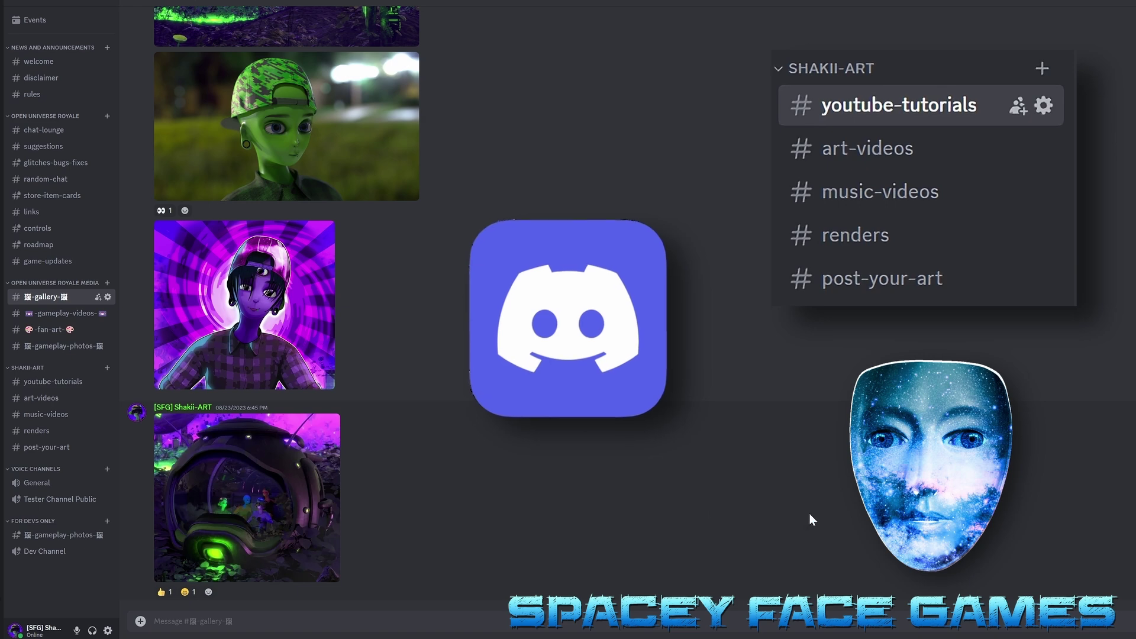
left_click(46, 447)
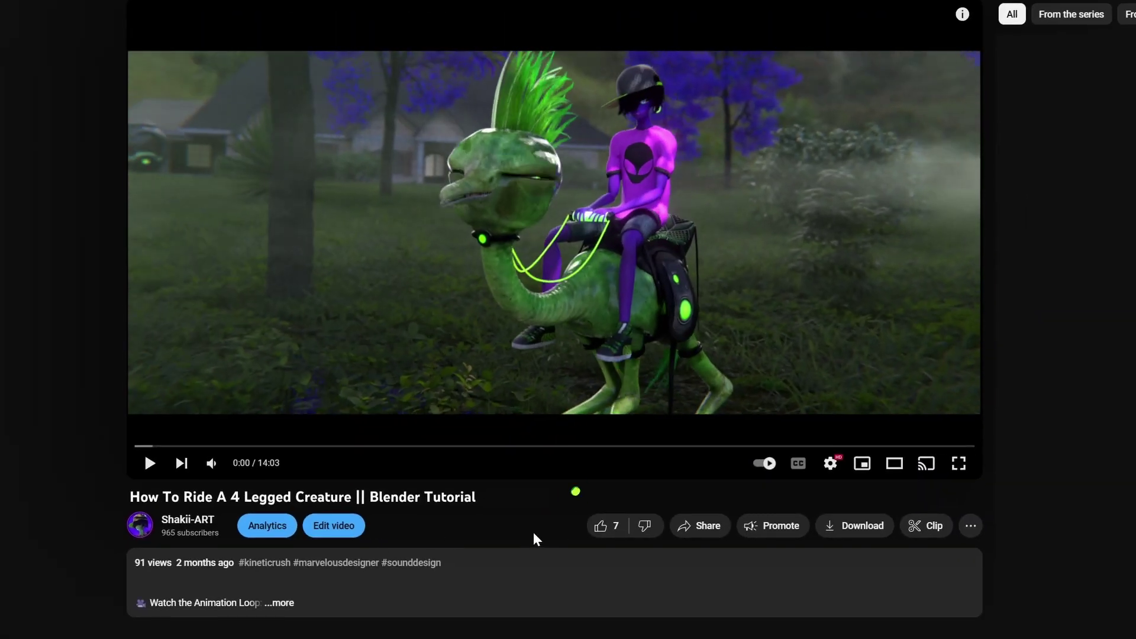
Step: Give the 'How To Ride A 4 Legged Creature || Blender Tutorial' video a thumbs-up
left_click(603, 526)
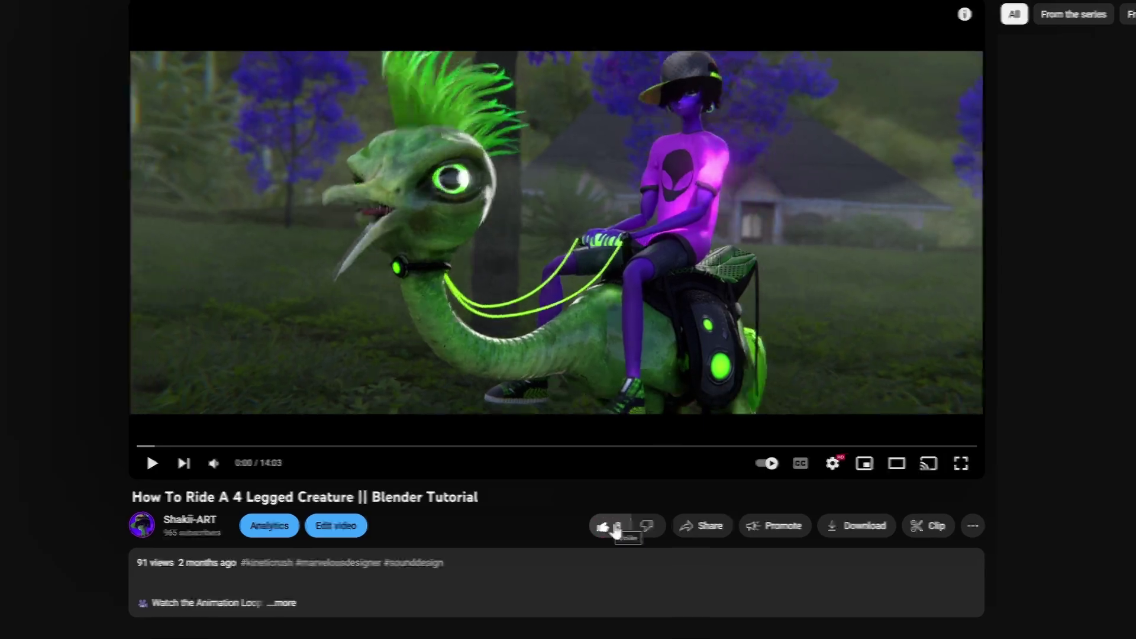